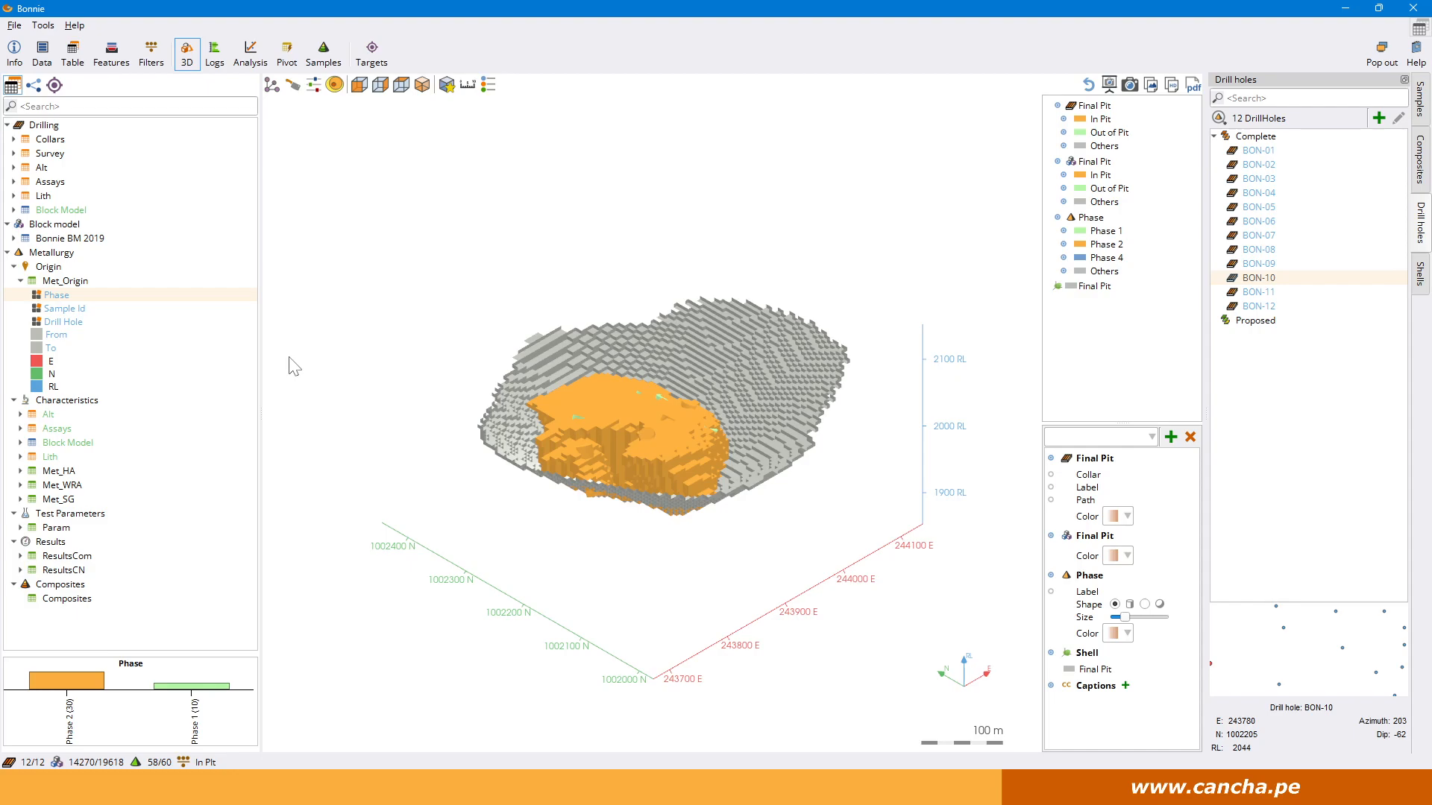
{"action": "left_click", "coordinate": [43, 27]}
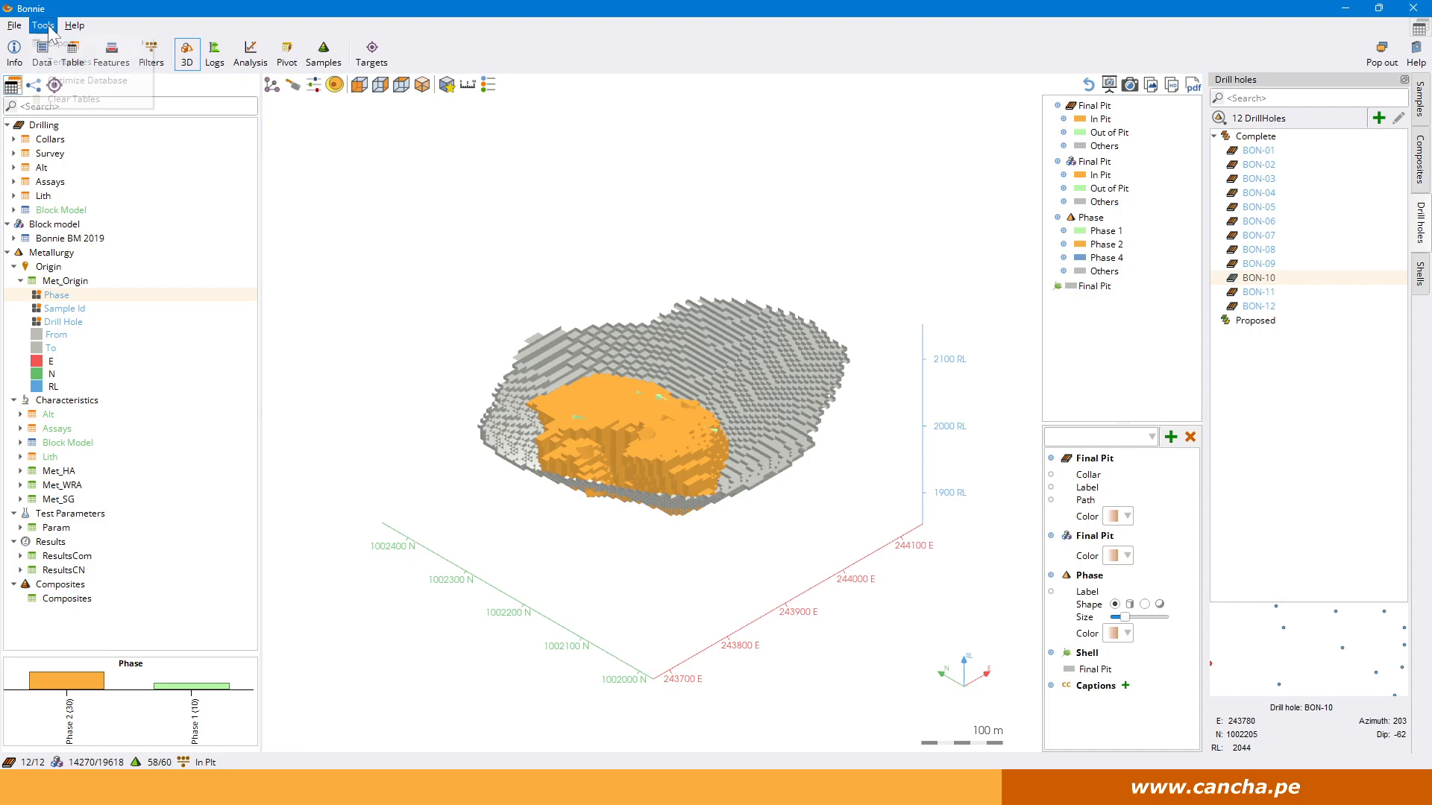
{"action": "mouse_move", "coordinate": [82, 45]}
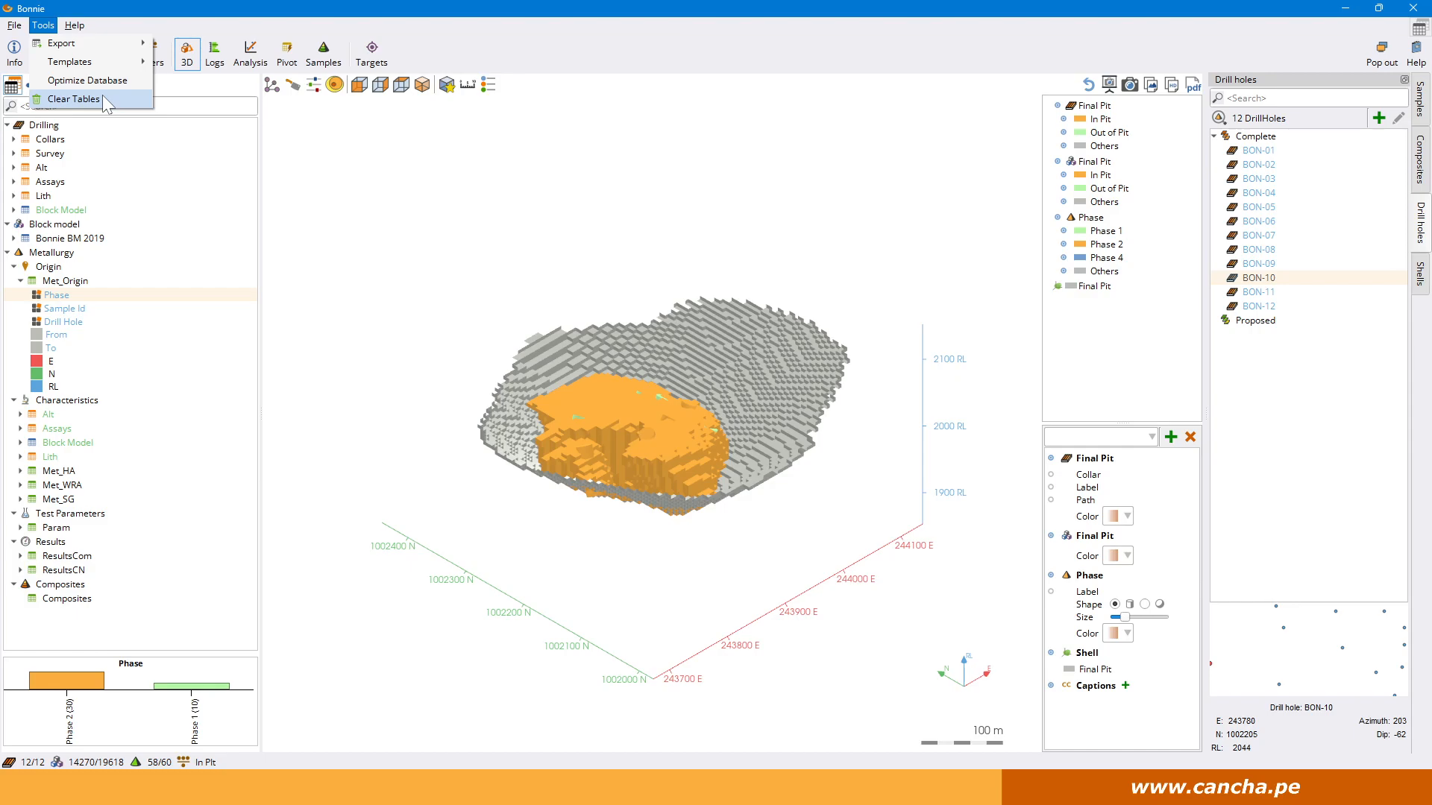
{"action": "left_click", "coordinate": [101, 95]}
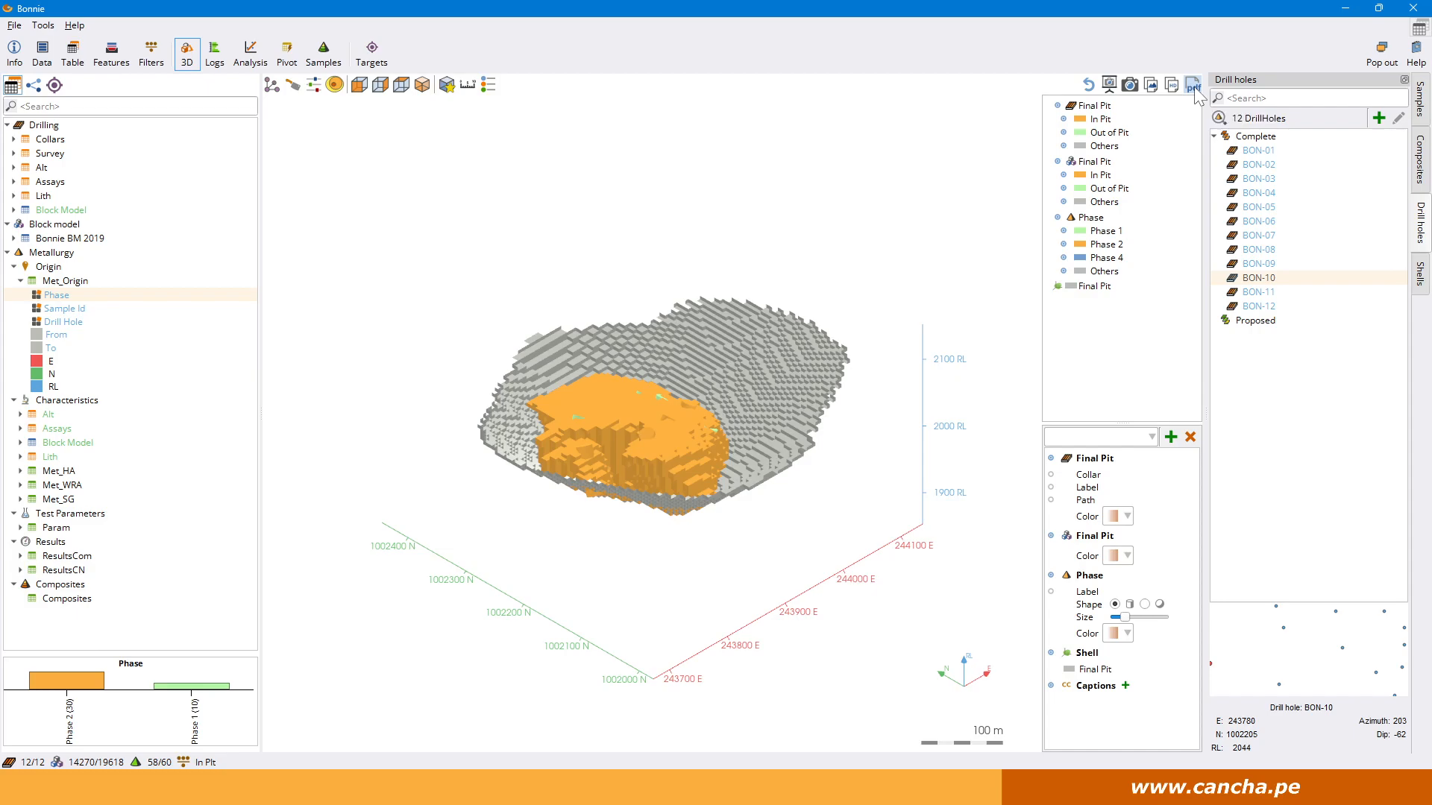
{"action": "left_click", "coordinate": [1193, 86]}
Start editing the 3D view bounds and fit them in turn to the block model, the drillholes and the Final Pit.
{"action": "left_click", "coordinate": [271, 85]}
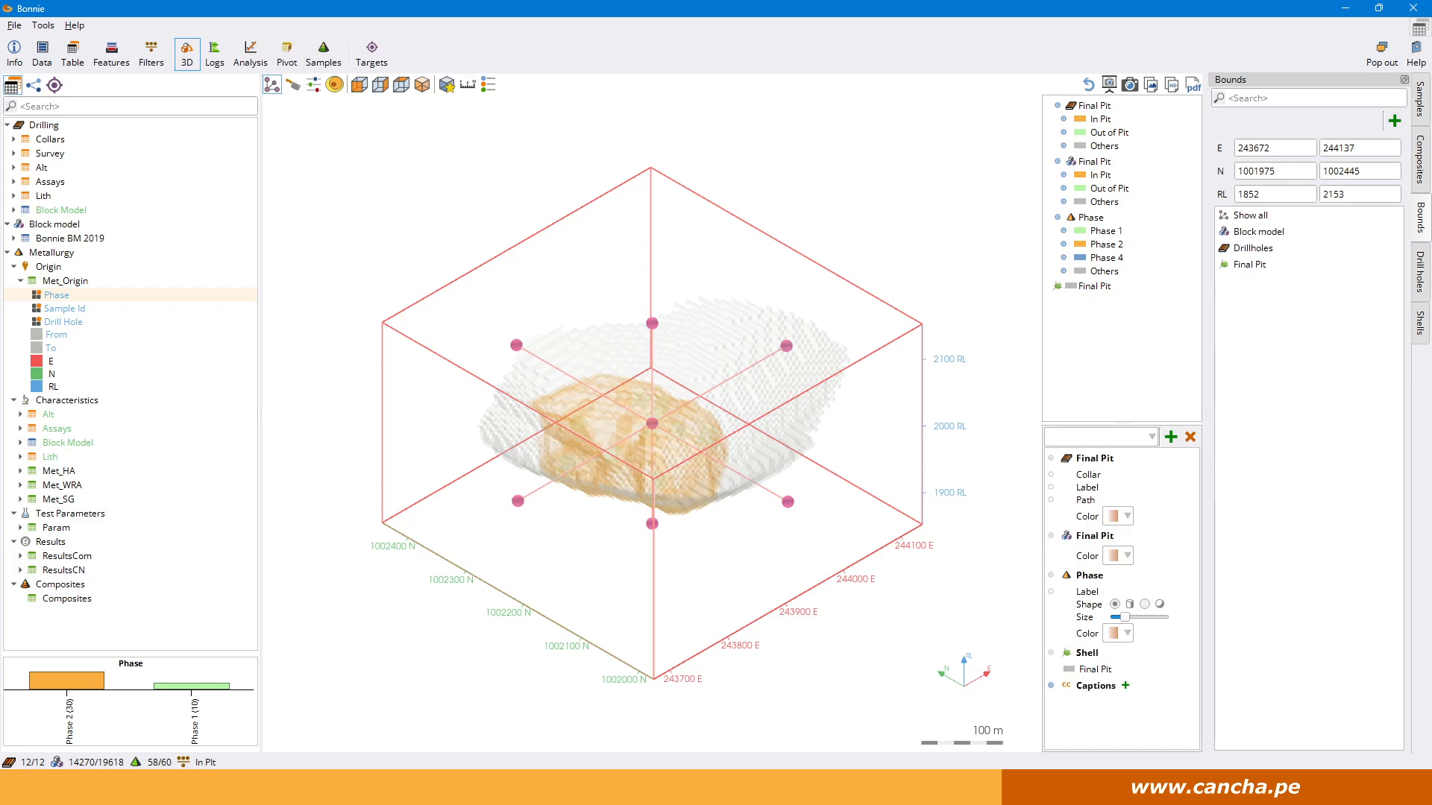
{"action": "left_click", "coordinate": [1268, 232]}
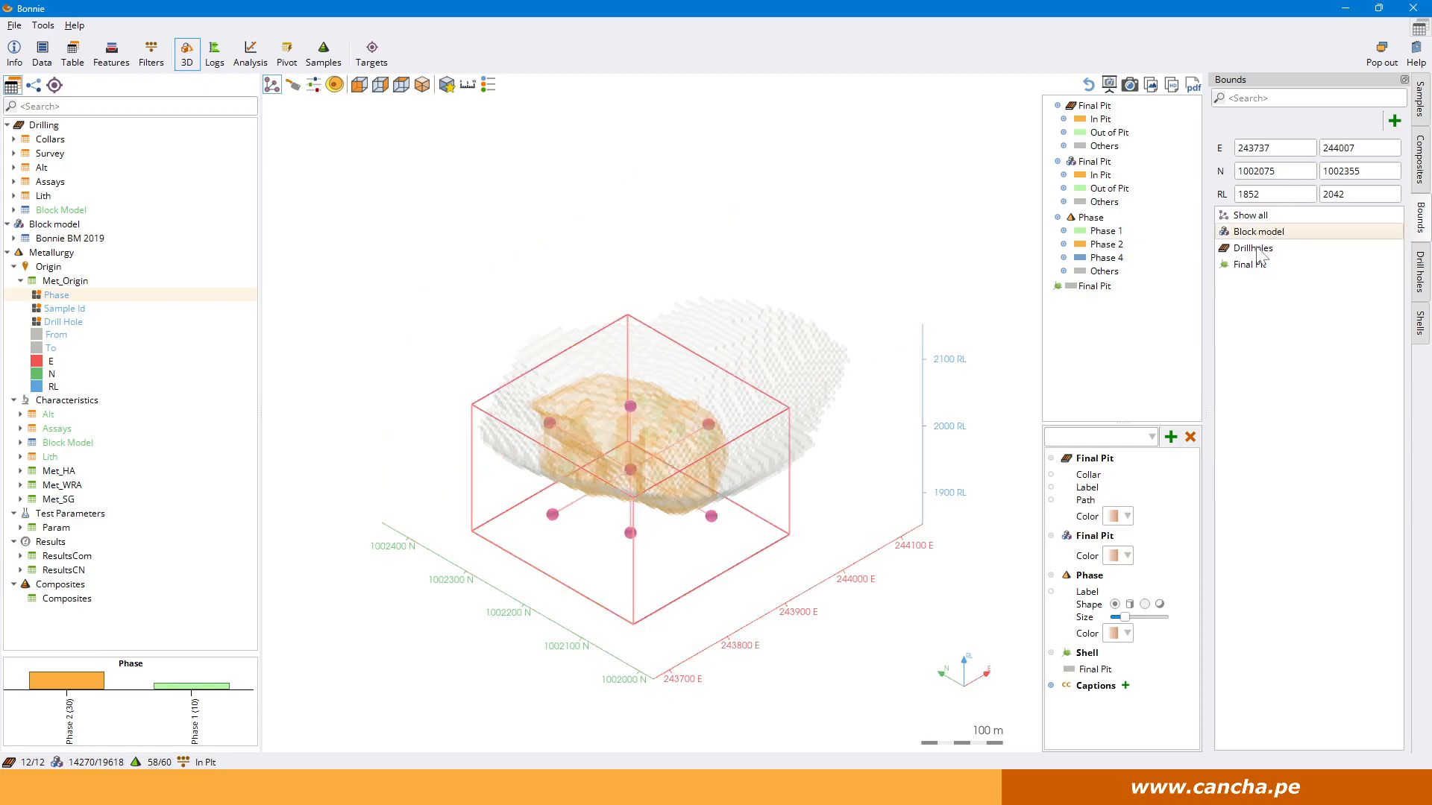
{"action": "left_click", "coordinate": [1260, 251]}
{"action": "left_click", "coordinate": [1255, 267]}
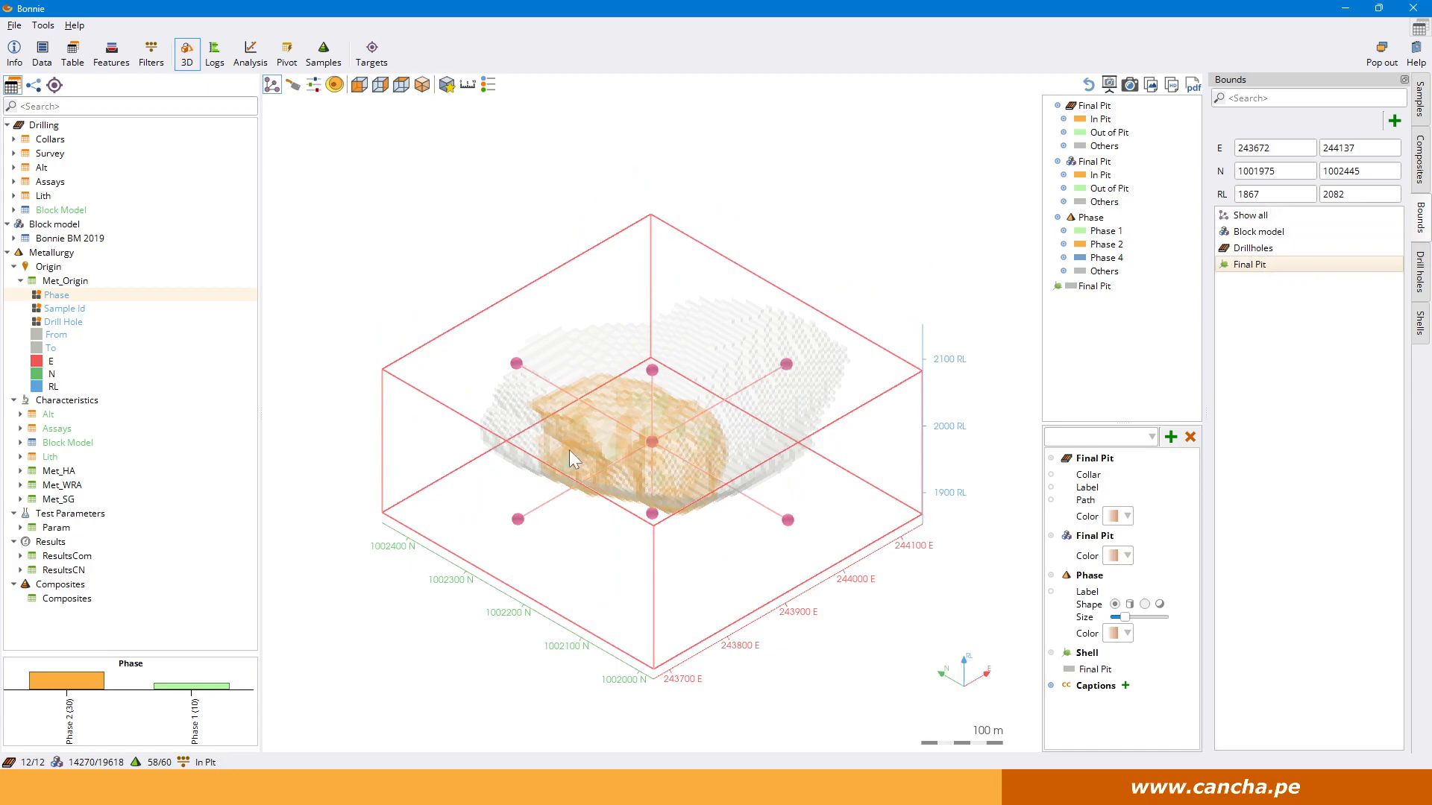
Pull the southern face of the bounding box north to about N 1002172 and save these bounds as North.
{"action": "left_click_drag", "start_coordinate": [789, 522], "coordinate": [675, 458]}
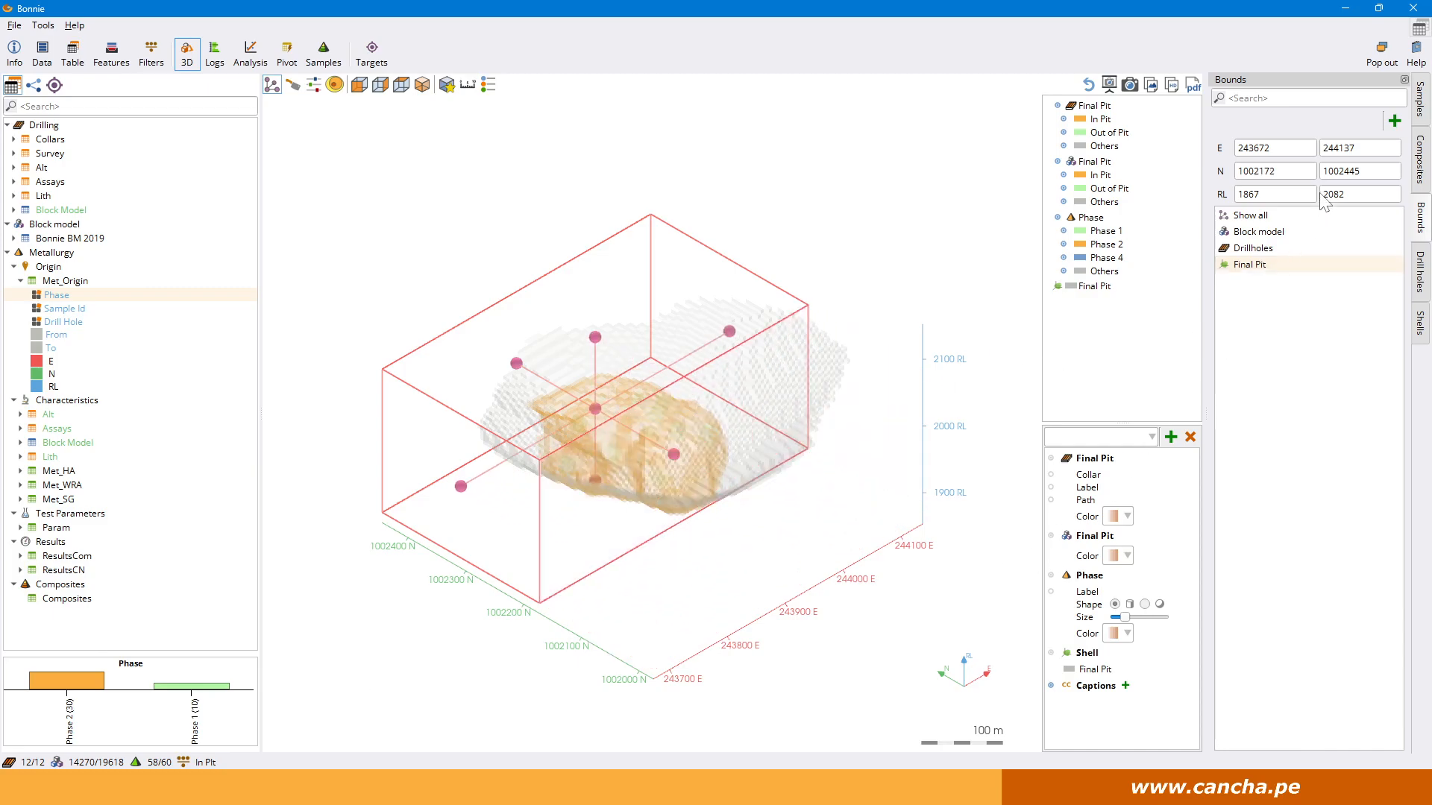
{"action": "left_click", "coordinate": [1395, 121]}
{"action": "type", "text": "North"}
{"action": "key", "text": "Return"}
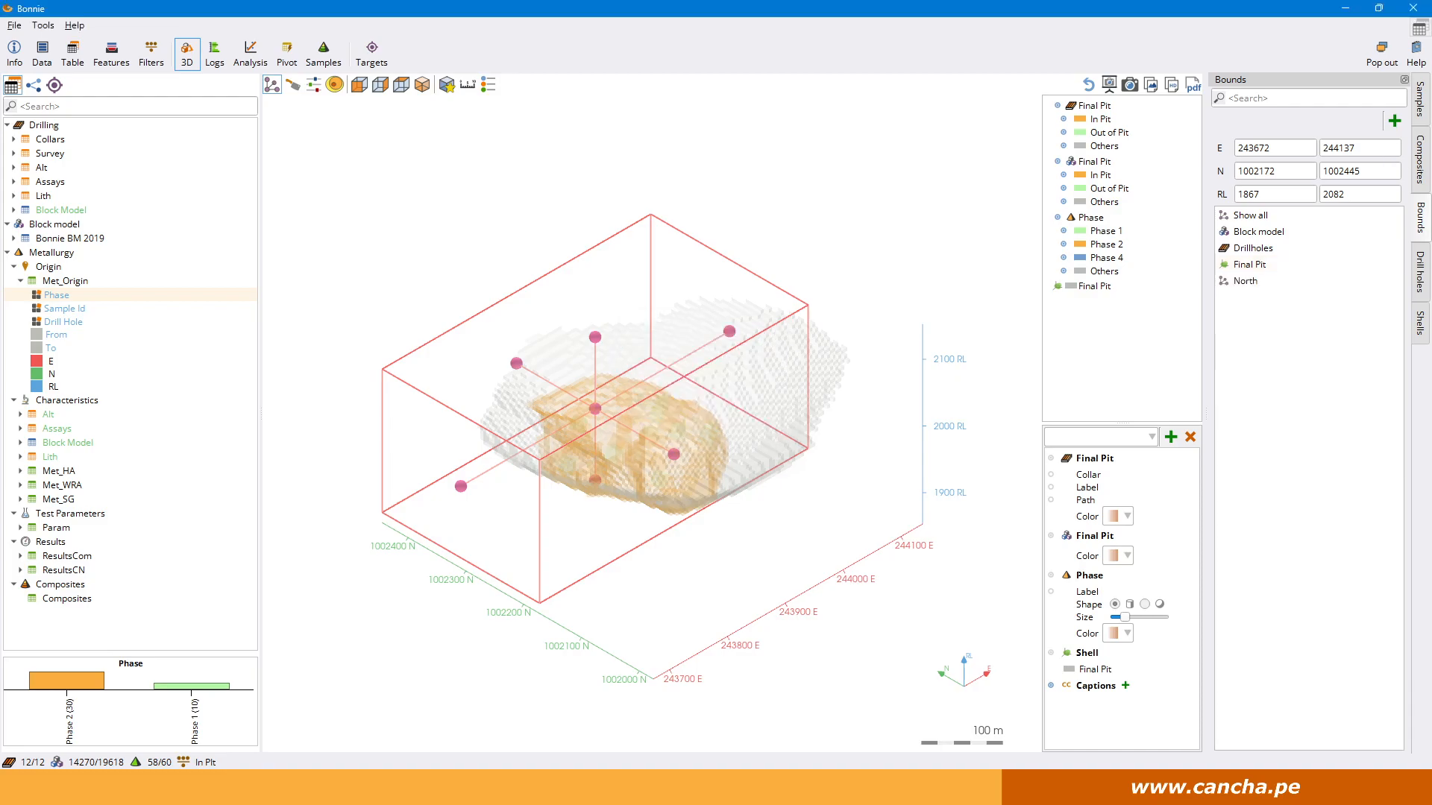
Compare the saved North bounds with the Show all bounds, then restore Show all and finish editing the bounds.
{"action": "left_click", "coordinate": [1245, 283]}
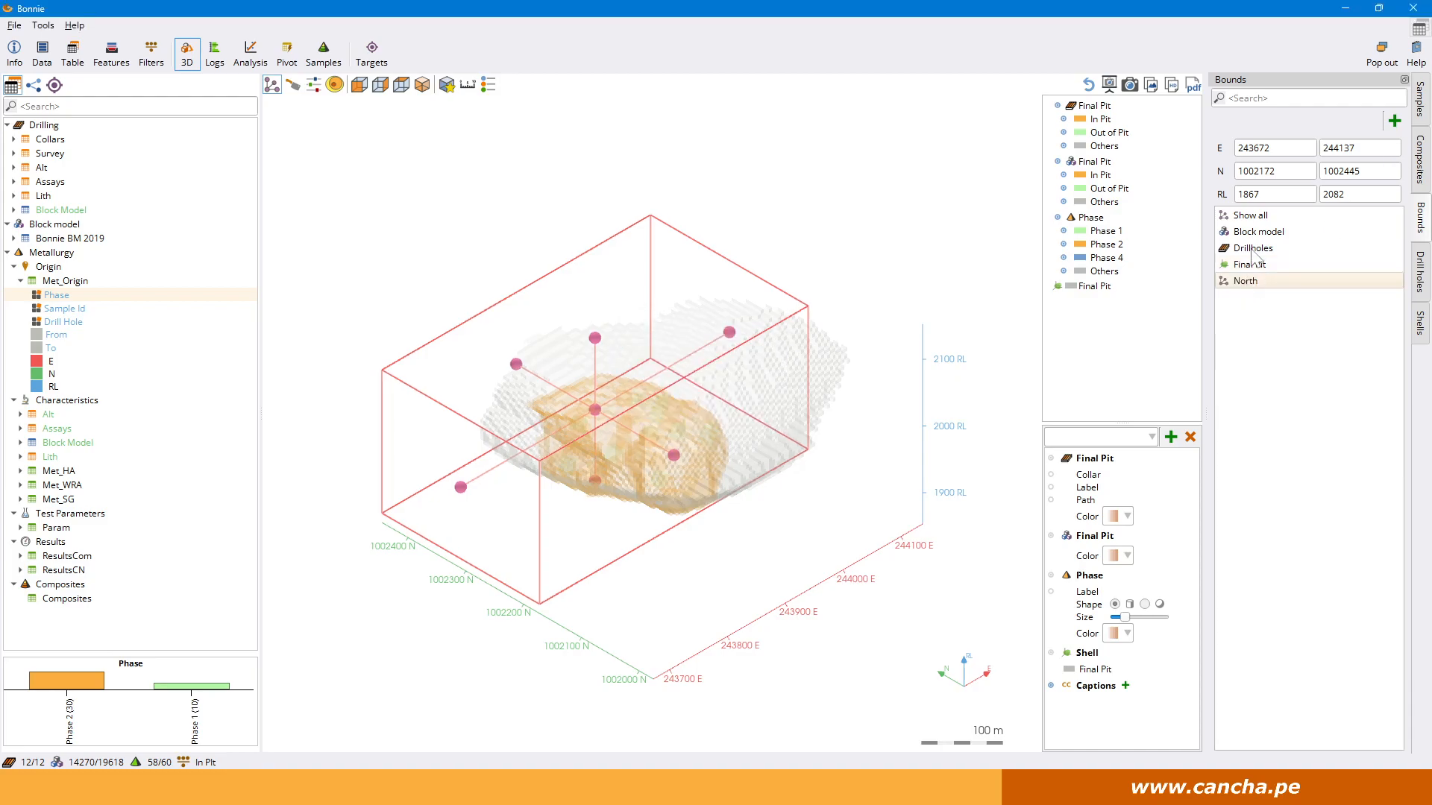
{"action": "left_click", "coordinate": [1262, 217]}
{"action": "left_click", "coordinate": [1259, 283]}
{"action": "left_click", "coordinate": [272, 84]}
{"action": "left_click_drag", "start_coordinate": [656, 350], "coordinate": [879, 508]}
{"action": "left_click", "coordinate": [271, 84]}
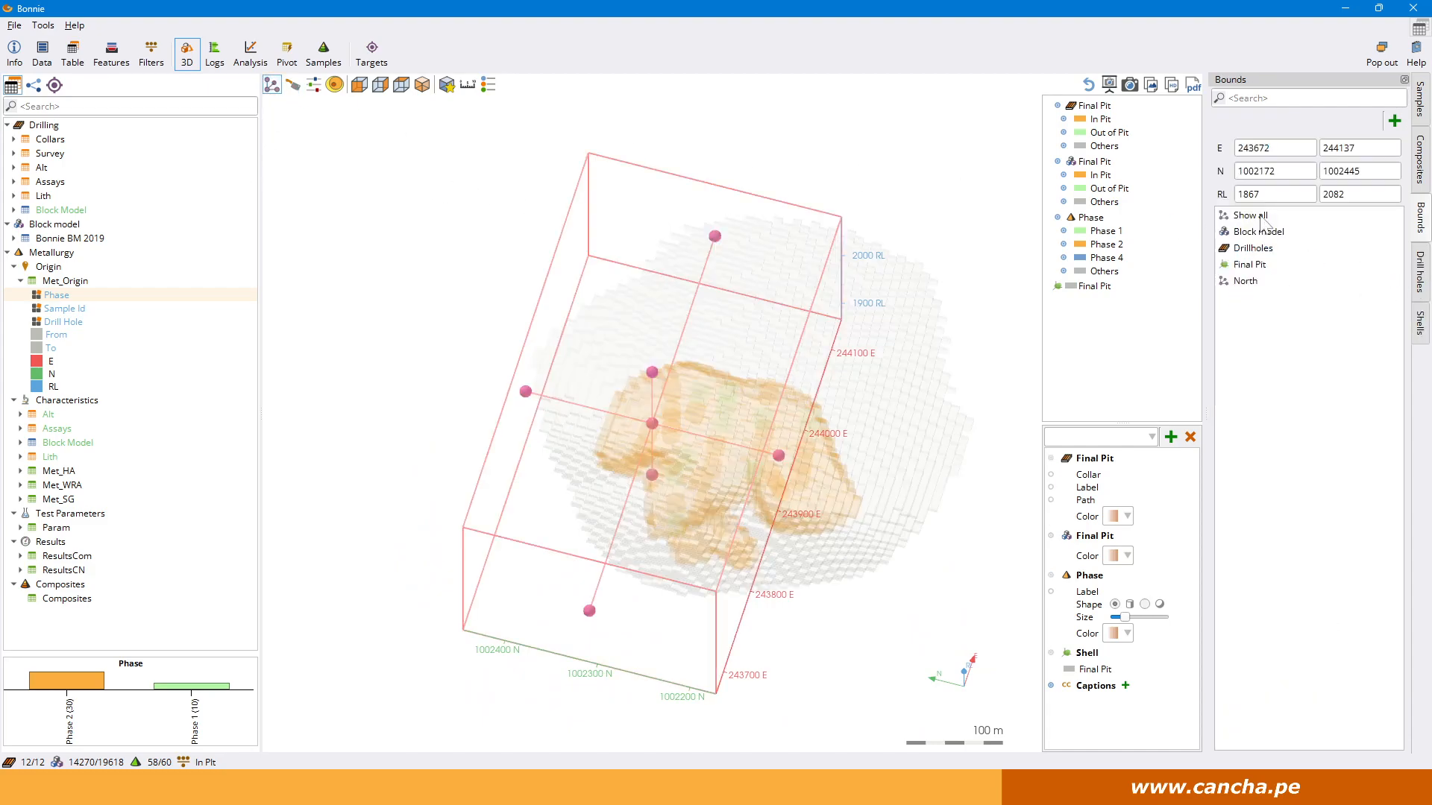
{"action": "left_click", "coordinate": [1253, 216]}
{"action": "left_click", "coordinate": [271, 84]}
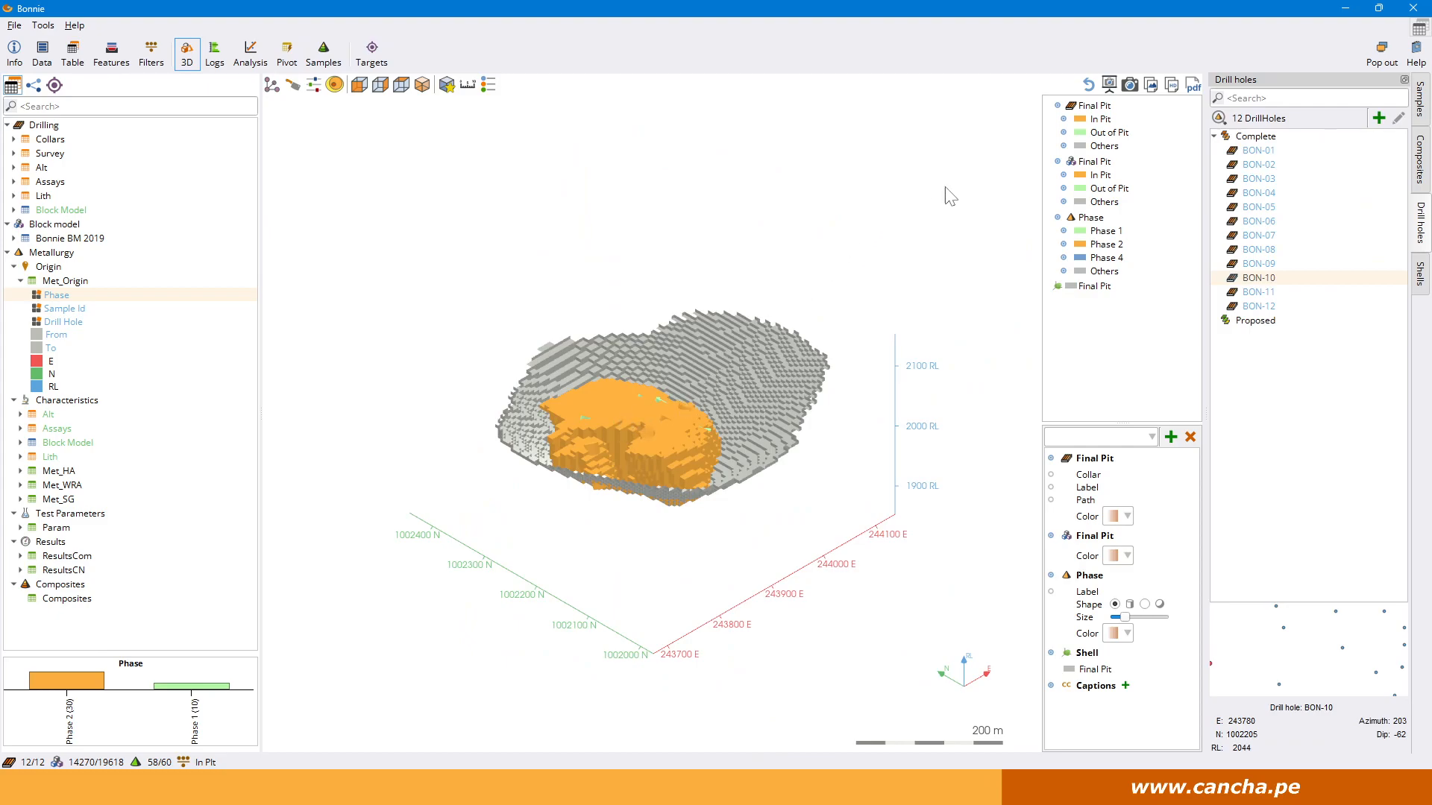
Turn on the section view through the pit as a flat slice and move the section locator inset to the other side of the profile.
{"action": "left_click", "coordinate": [292, 84]}
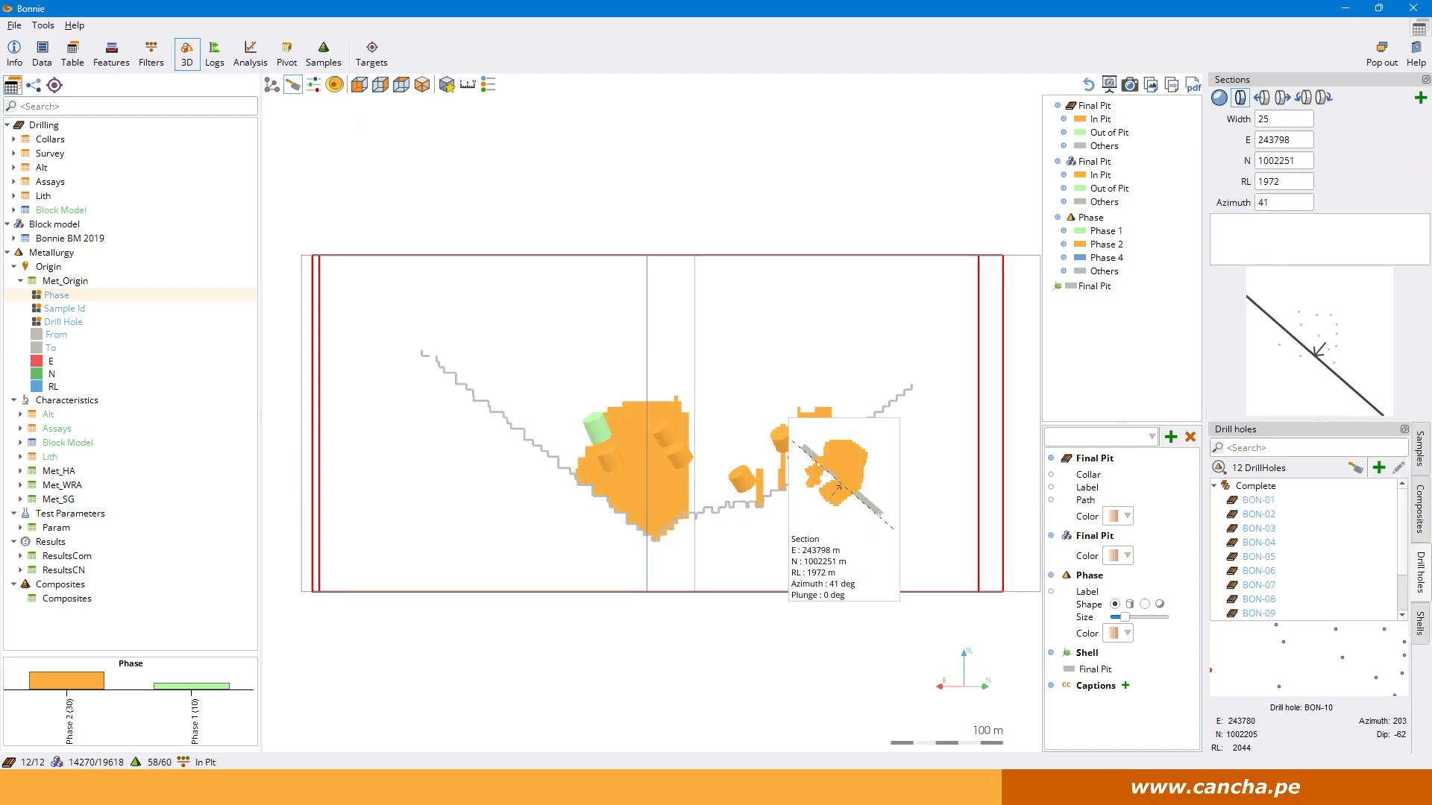
{"action": "left_click", "coordinate": [1322, 98]}
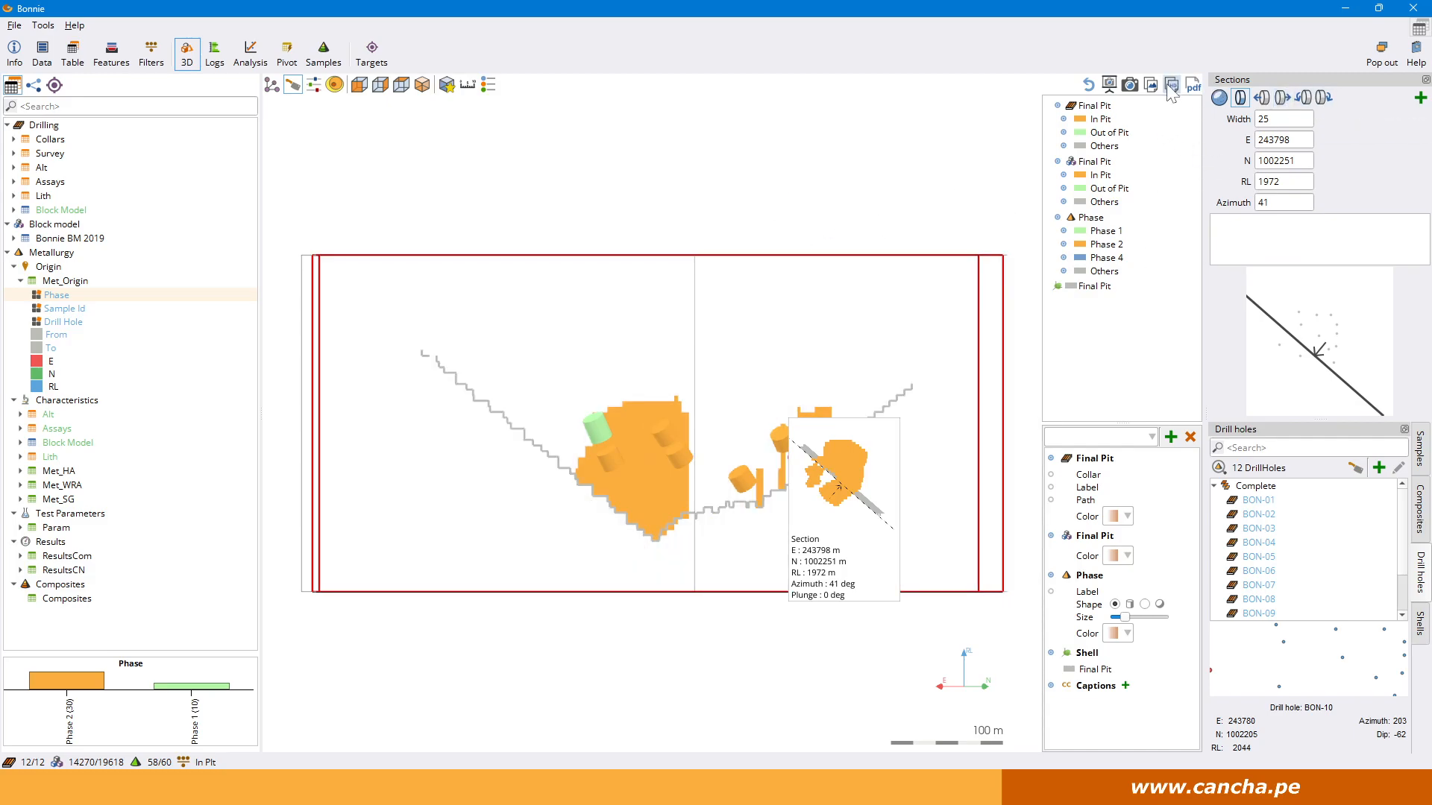
{"action": "left_click", "coordinate": [1242, 98]}
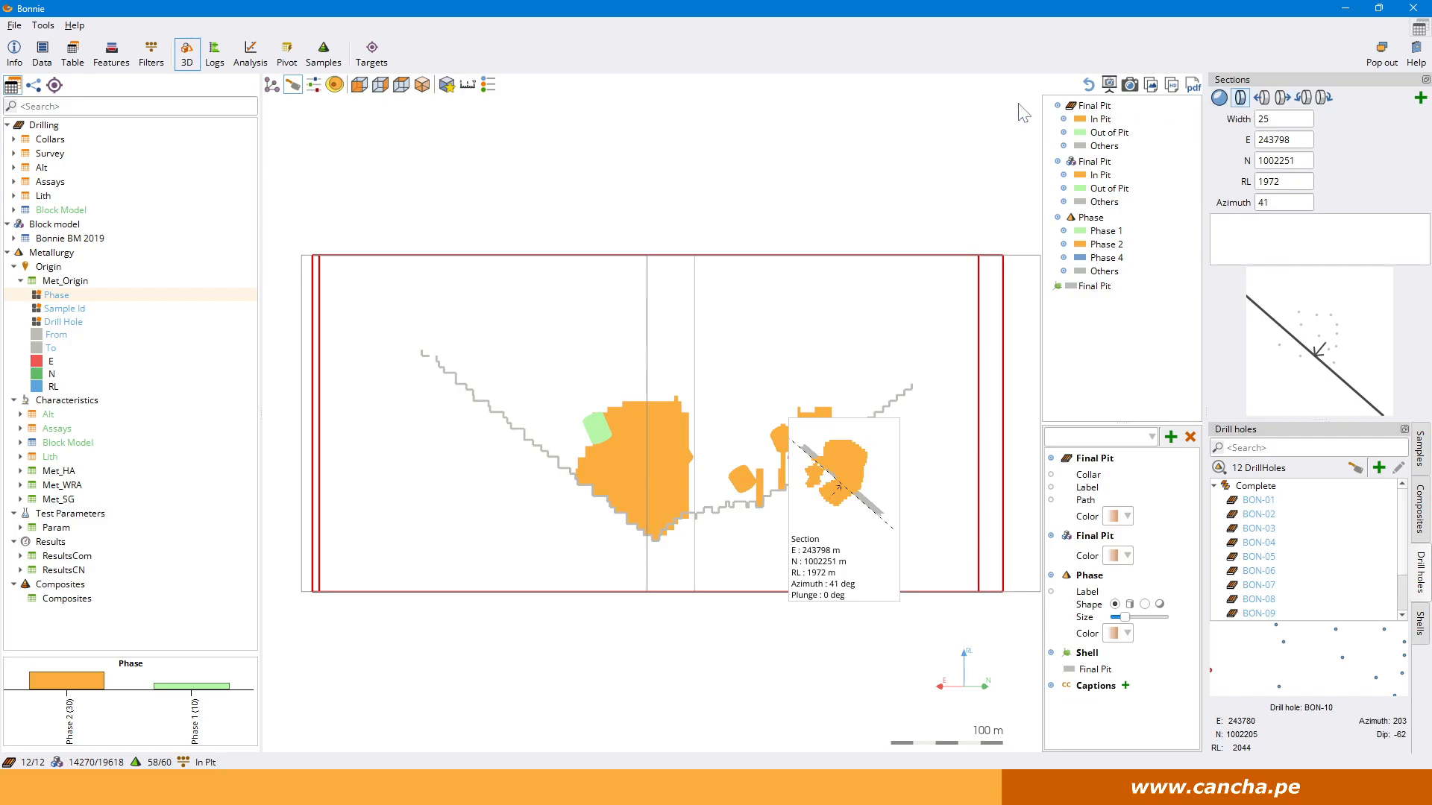
{"action": "left_click", "coordinate": [1220, 98]}
{"action": "left_click", "coordinate": [1240, 98]}
{"action": "left_click_drag", "start_coordinate": [844, 512], "coordinate": [405, 554]}
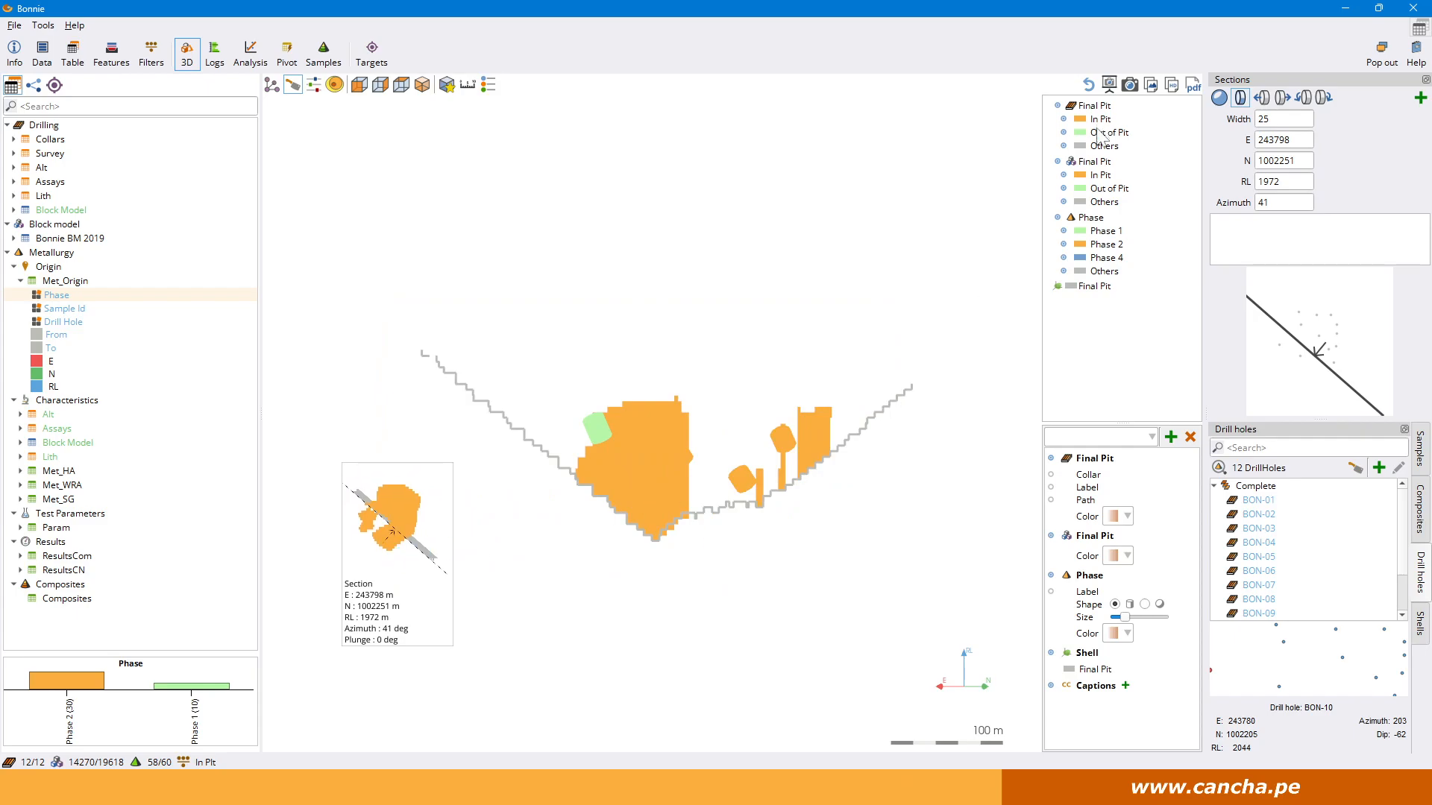
Step the section two positions forward through the pit and two positions back to inspect the neighbouring slices.
{"action": "left_click", "coordinate": [1278, 102]}
{"action": "left_click", "coordinate": [1281, 101]}
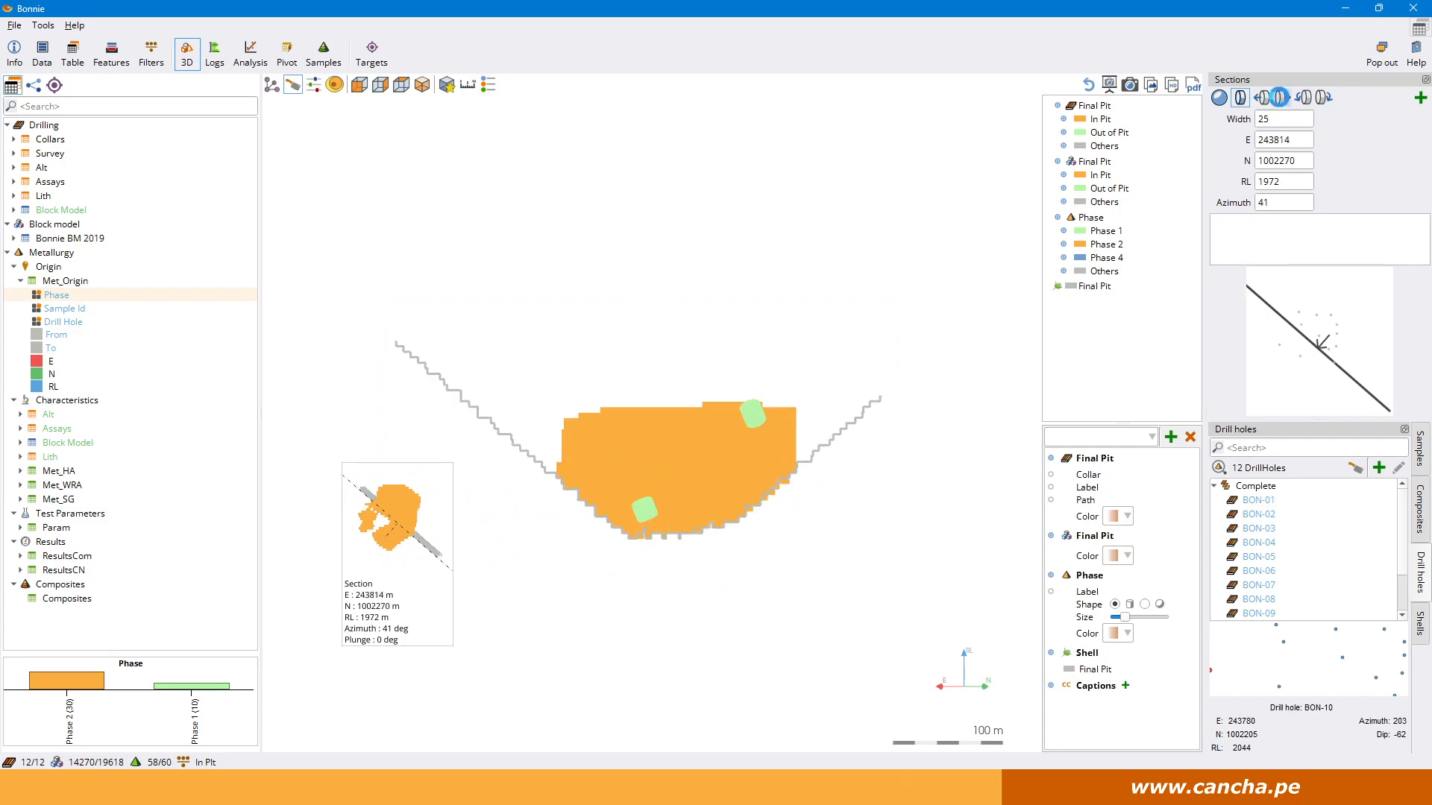
{"action": "left_click", "coordinate": [1261, 99]}
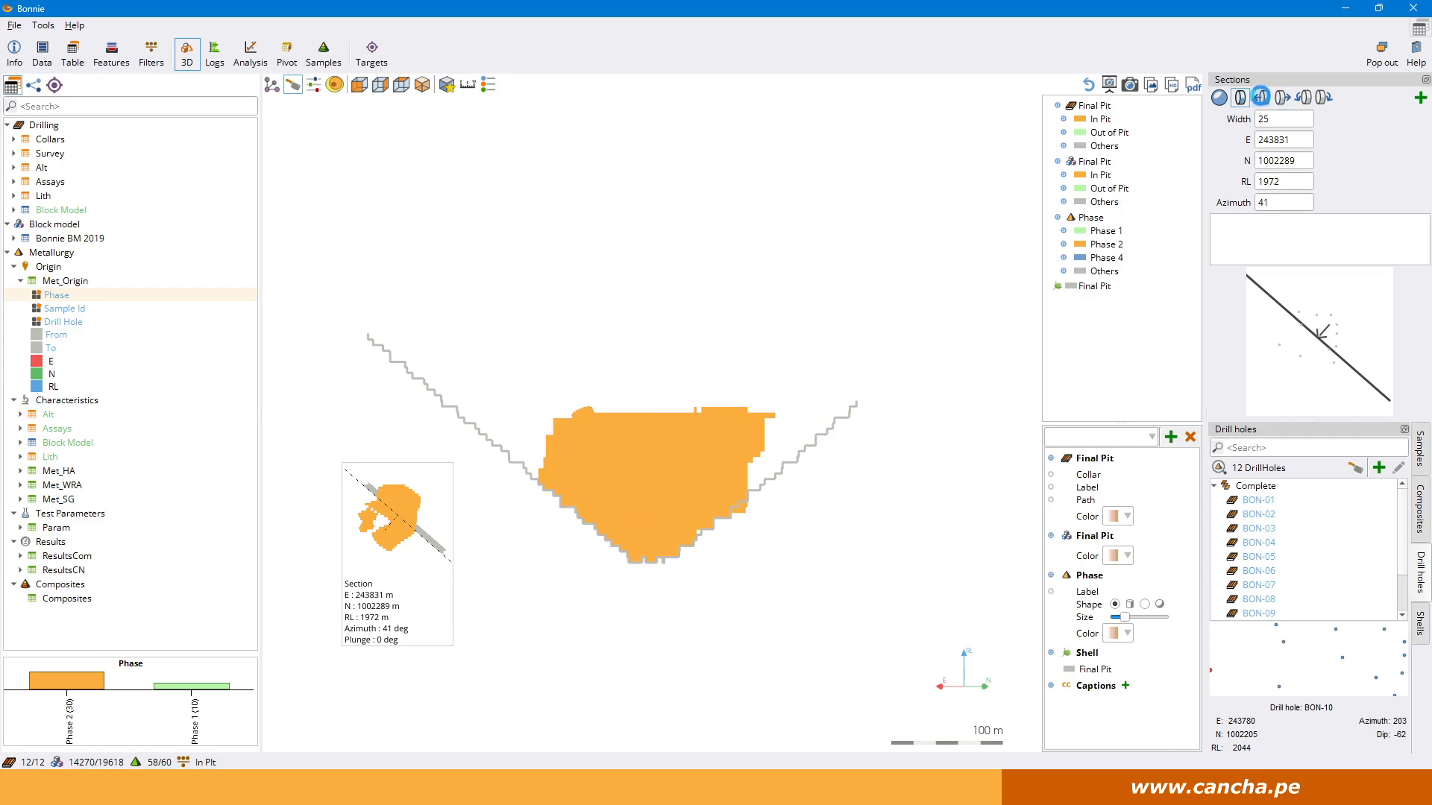
{"action": "left_click", "coordinate": [1261, 99]}
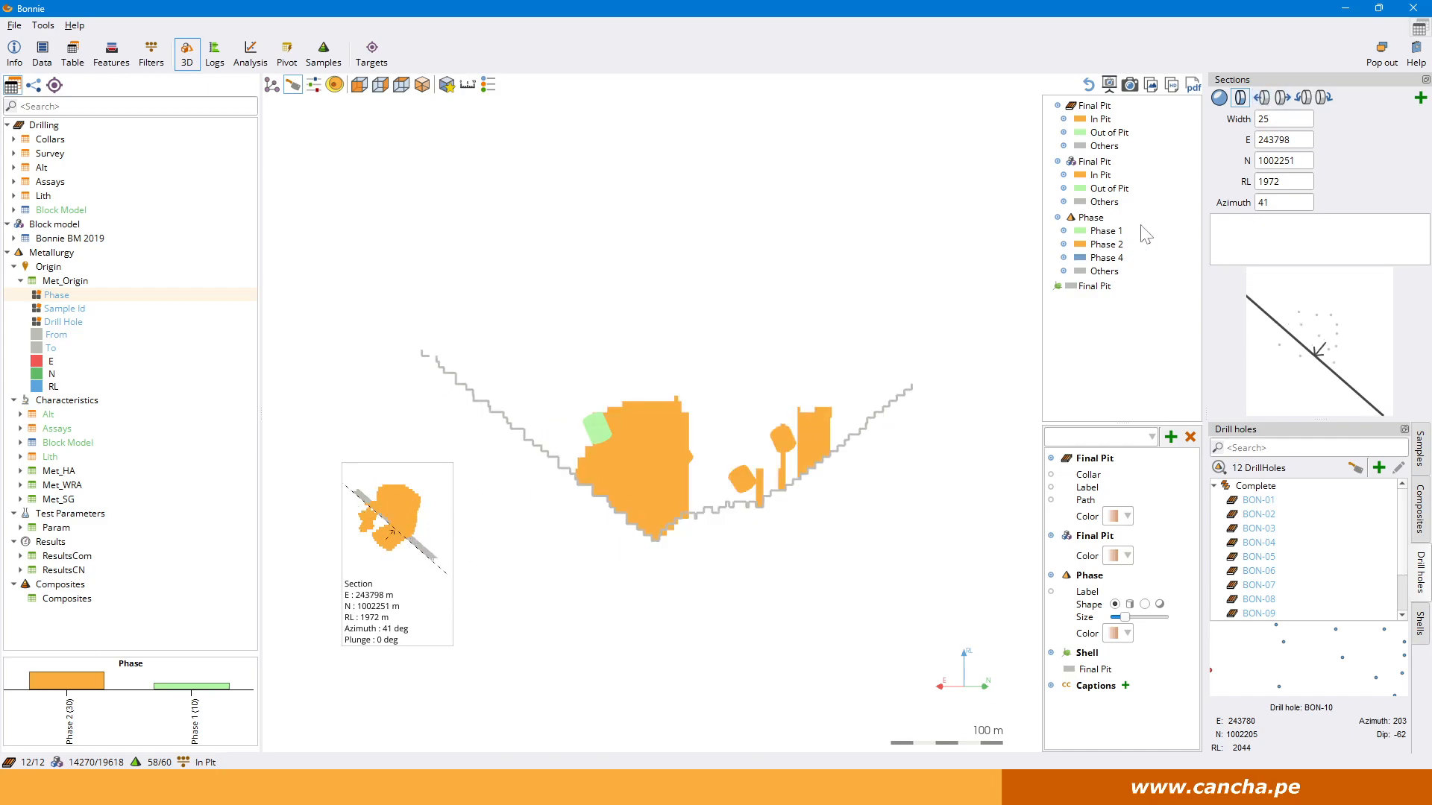
Rotate the section to azimuth 56 and back around to azimuth 356 to view the pit from different directions.
{"action": "left_click", "coordinate": [1304, 97]}
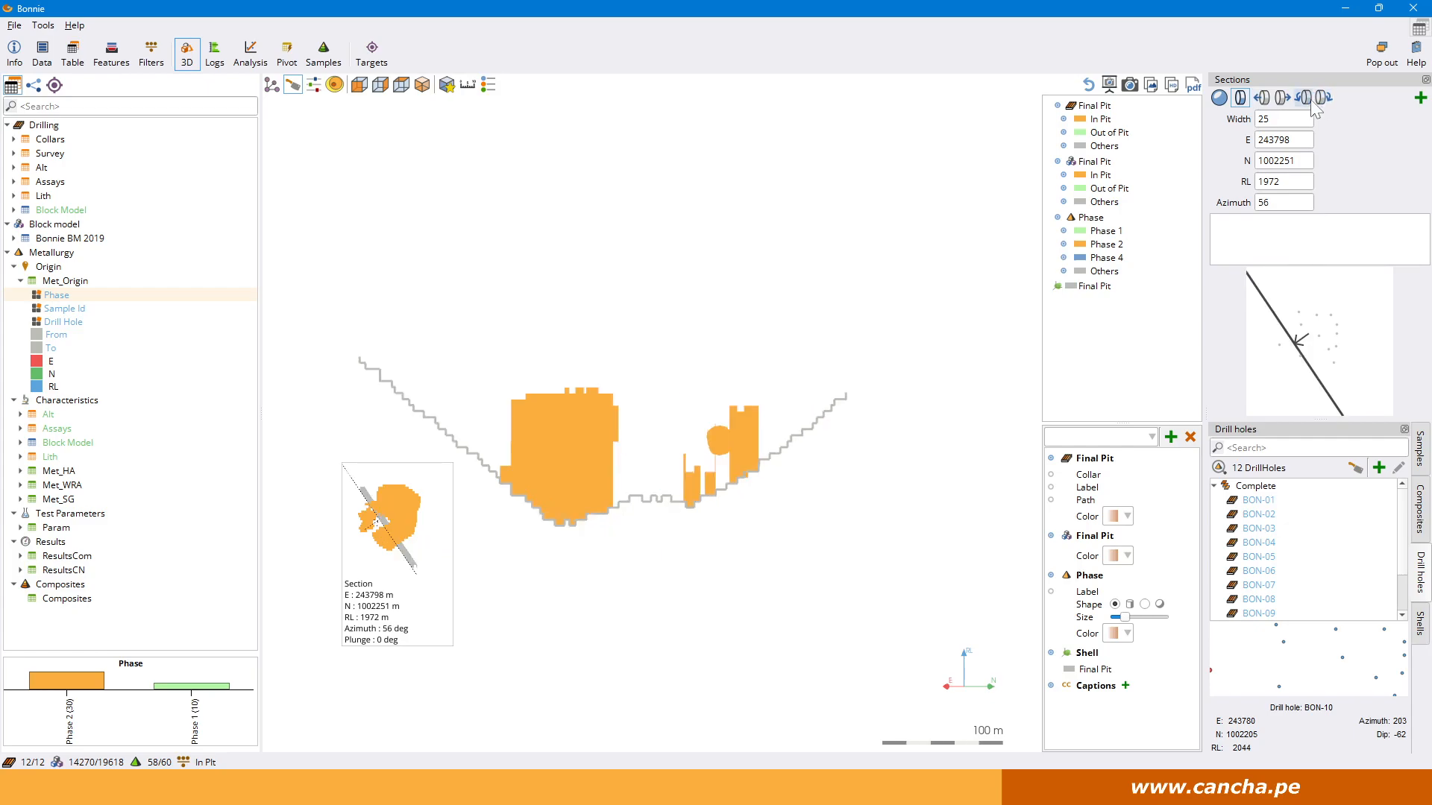
{"action": "left_click", "coordinate": [1304, 97]}
{"action": "left_click", "coordinate": [1306, 102]}
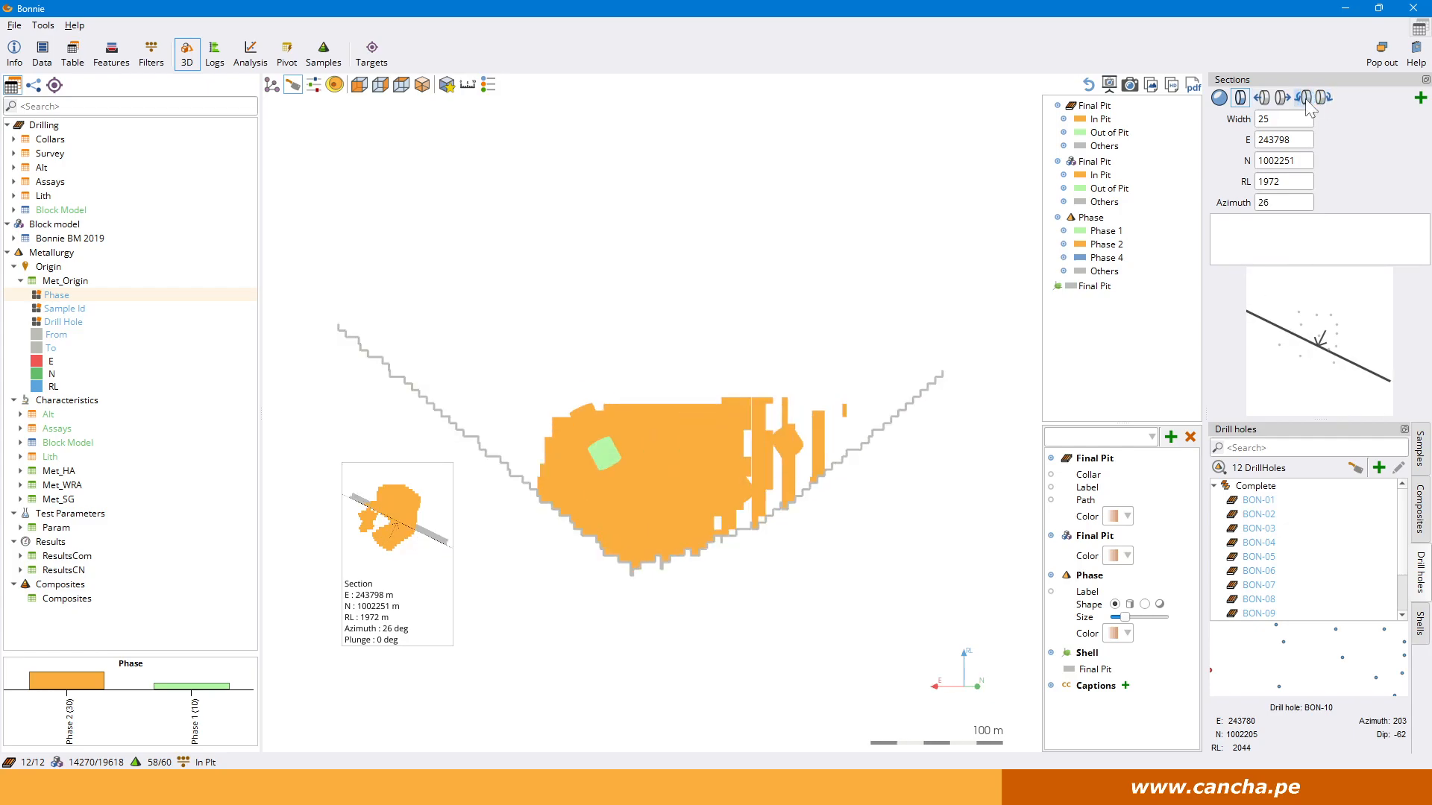
{"action": "left_click", "coordinate": [1305, 103]}
{"action": "left_click", "coordinate": [1306, 102]}
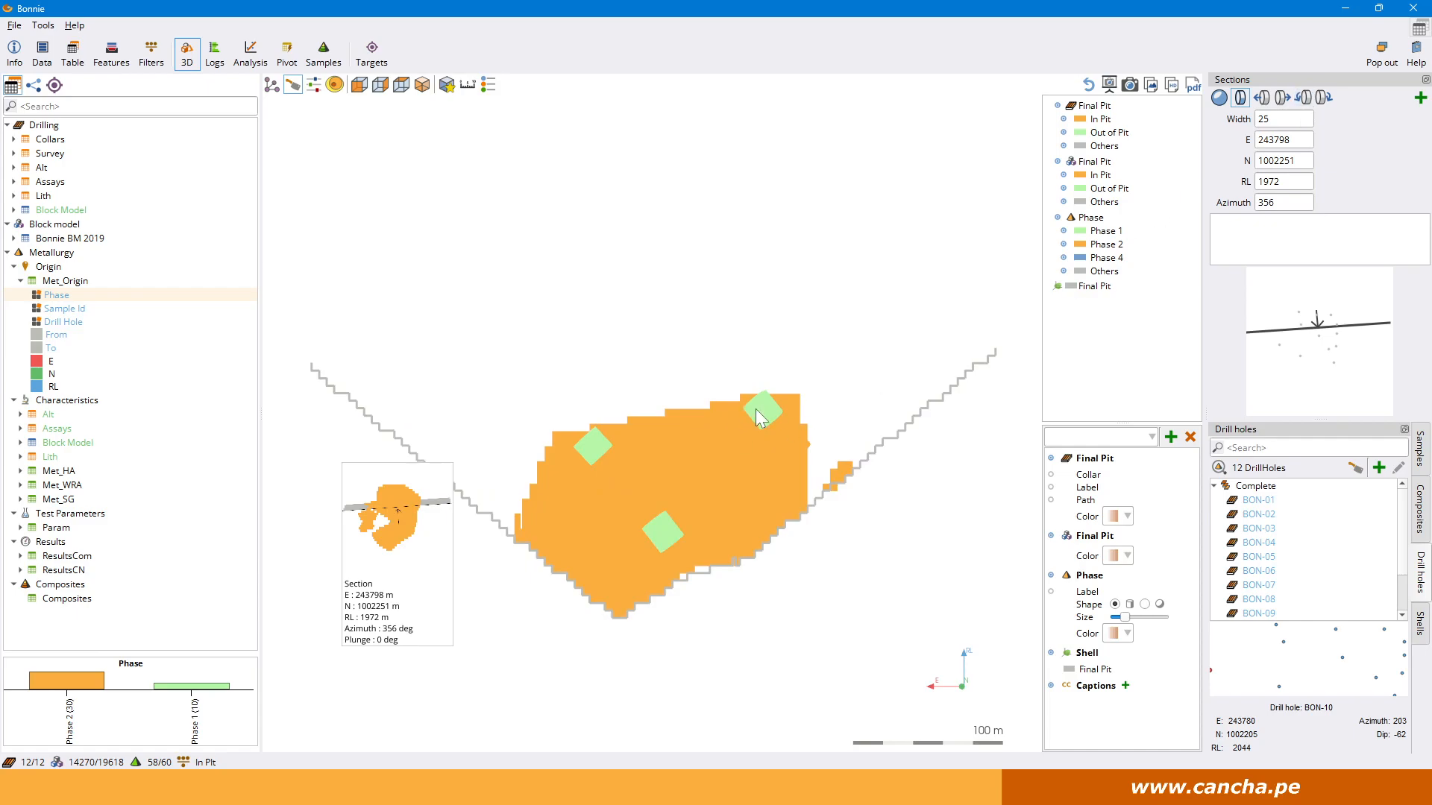
Show the details of drill hole BON-04 and rotate the section back to azimuth 41.
{"action": "left_click", "coordinate": [1321, 544]}
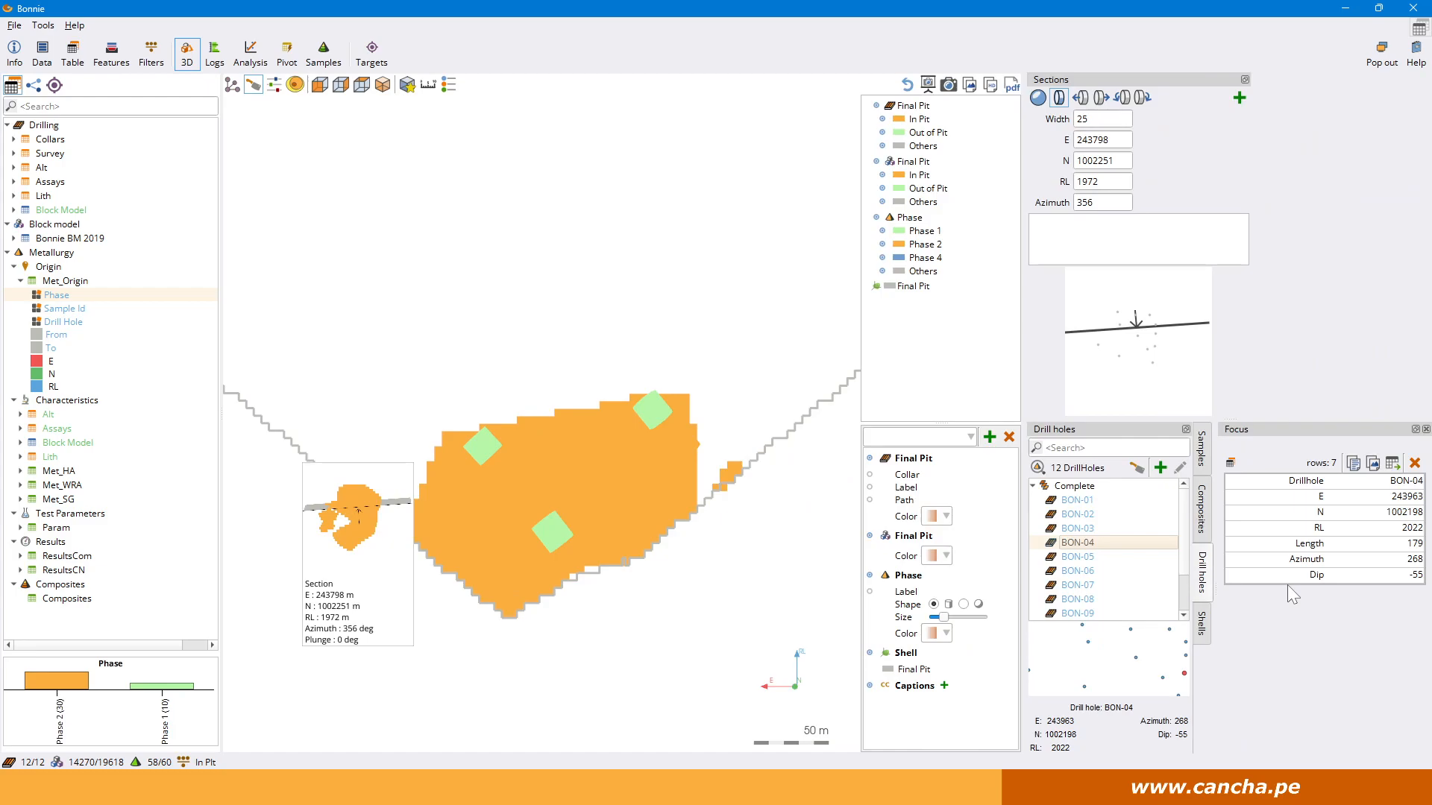
{"action": "left_click", "coordinate": [1145, 107]}
{"action": "left_click", "coordinate": [1145, 107]}
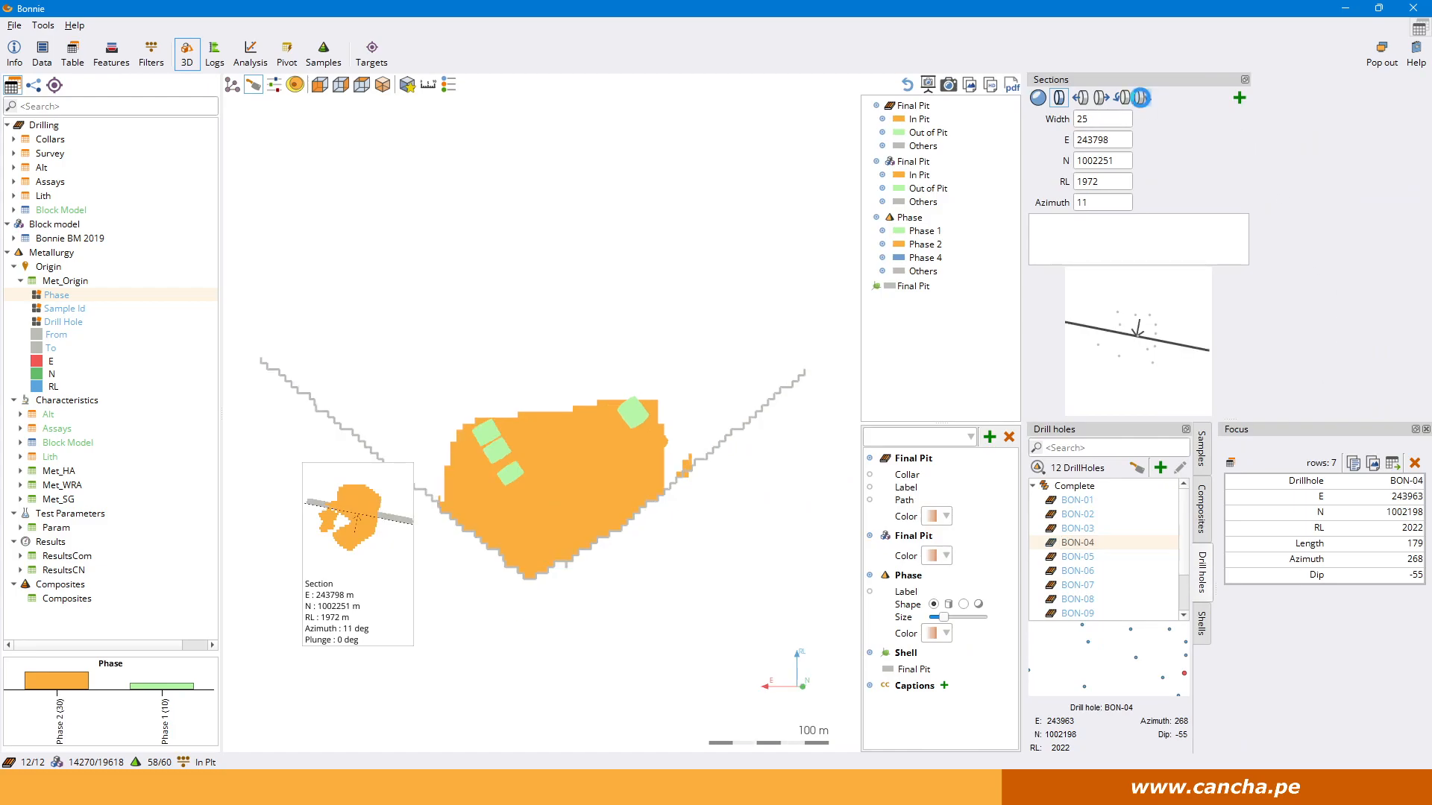
{"action": "left_click", "coordinate": [1146, 108]}
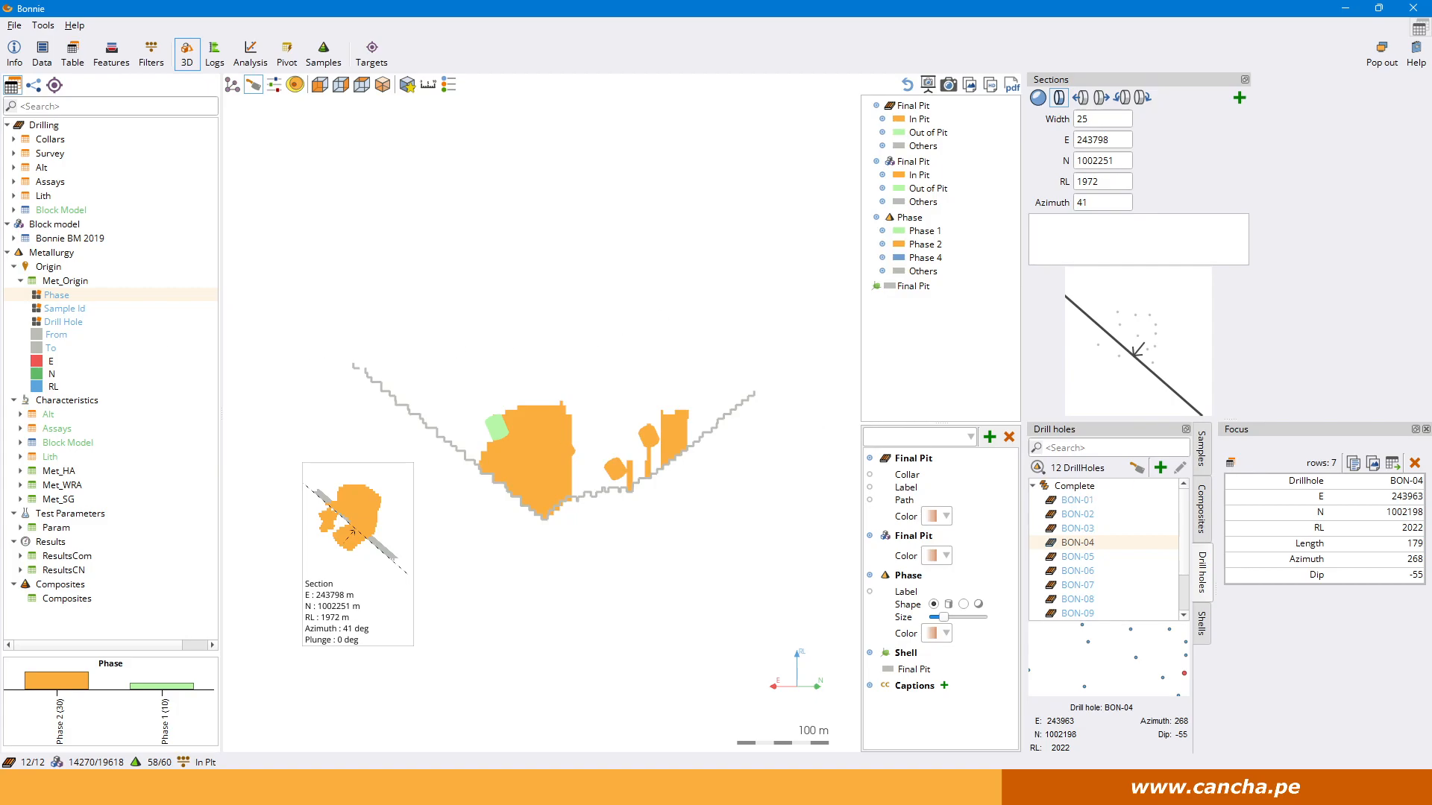
Dock the Focus details together with the samples, composites and drill holes lists, and leave the section view.
{"action": "left_click_drag", "start_coordinate": [1330, 431], "coordinate": [1287, 345]}
{"action": "left_click_drag", "start_coordinate": [1320, 79], "coordinate": [1285, 580]}
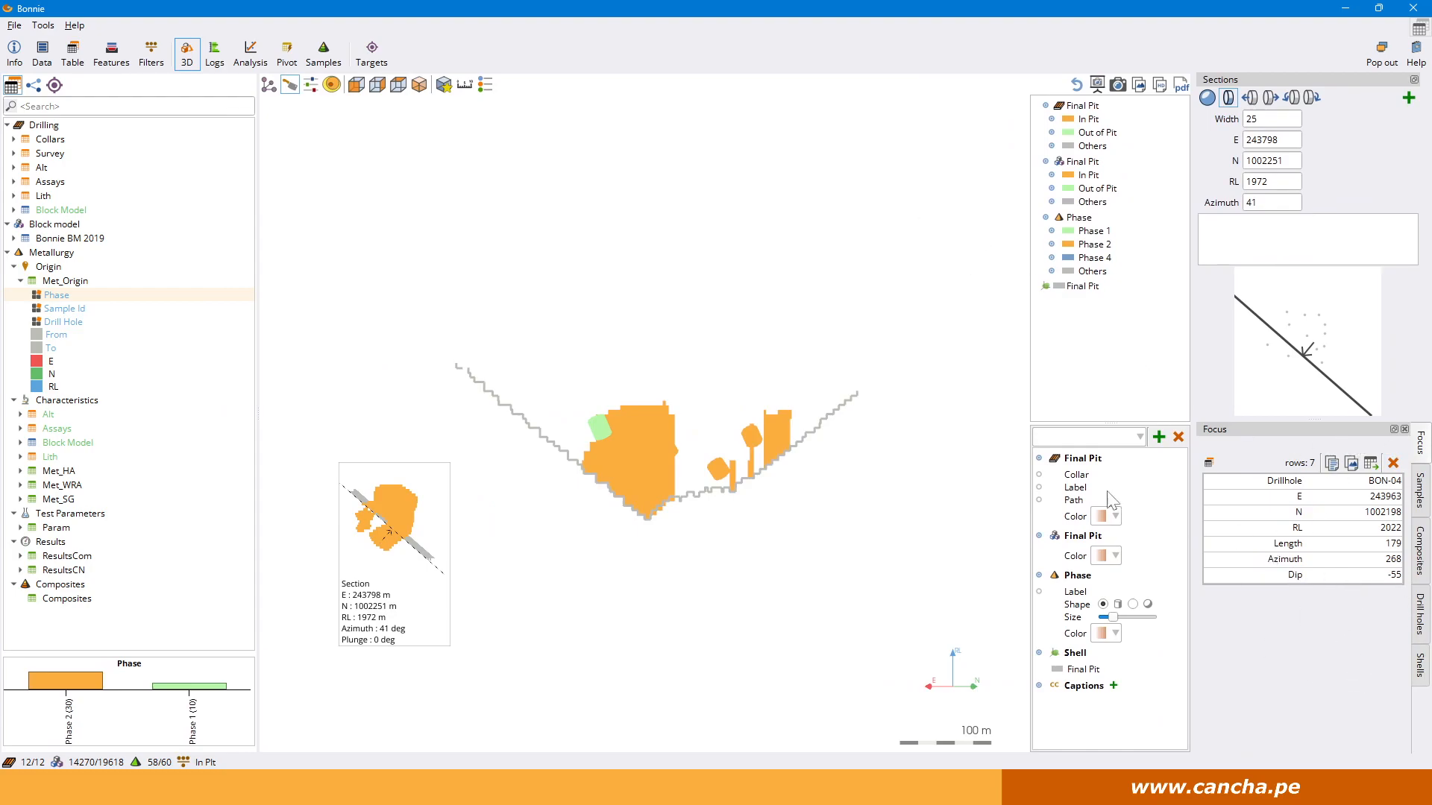
{"action": "left_click", "coordinate": [291, 87]}
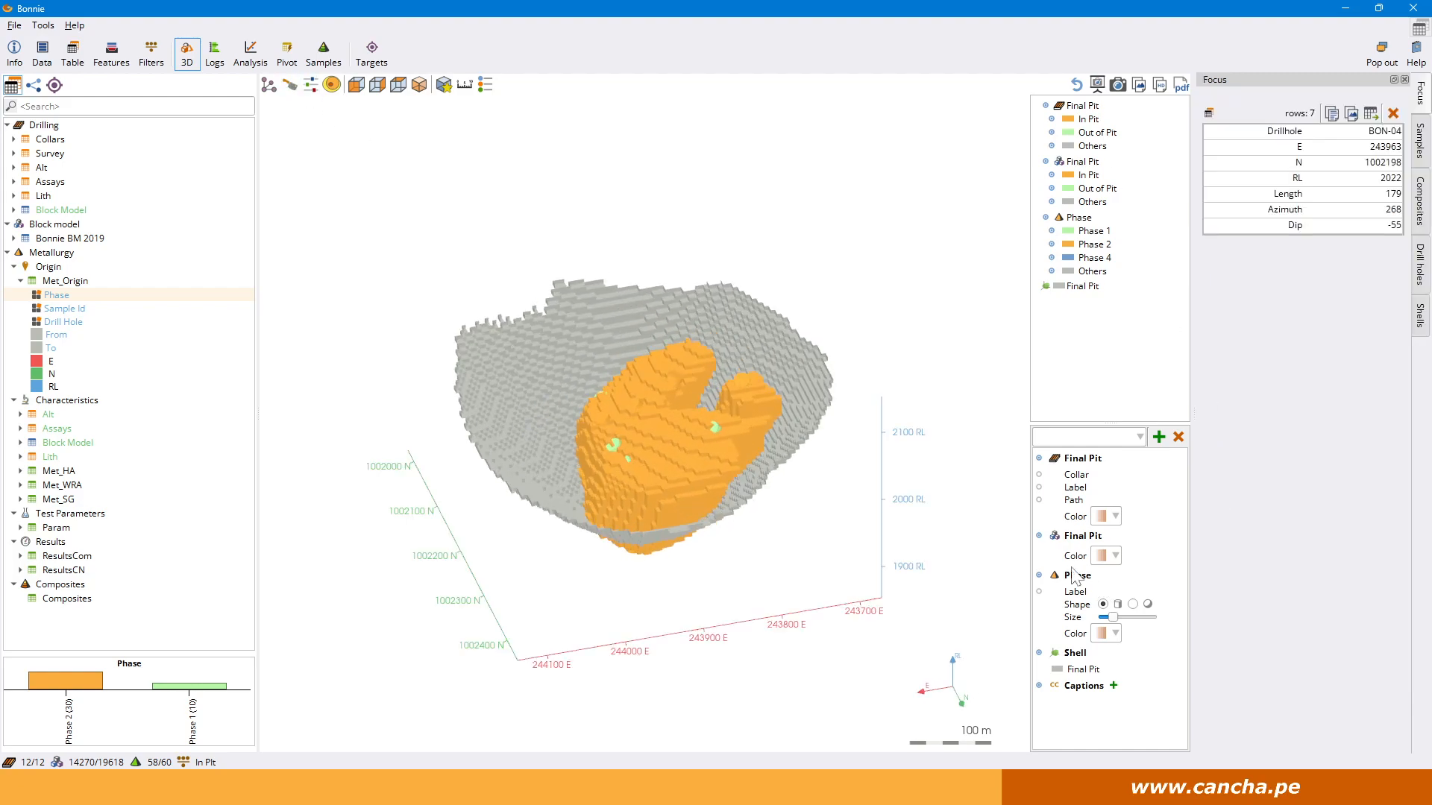
Hide the Final Pit block model and focus on the Phase 1 sample BAS-003 in the 3D view.
{"action": "left_click", "coordinate": [1039, 536]}
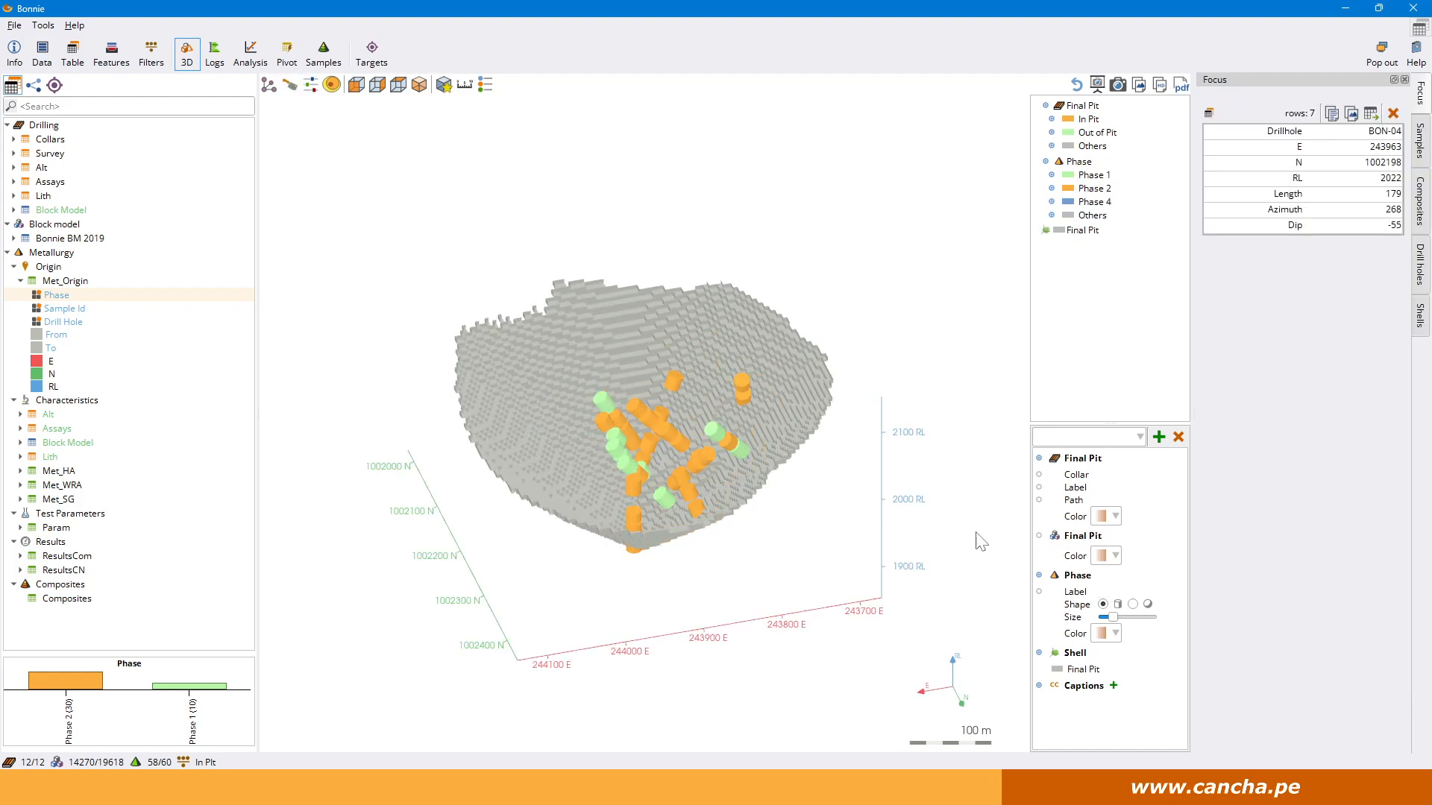
{"action": "left_click", "coordinate": [715, 432]}
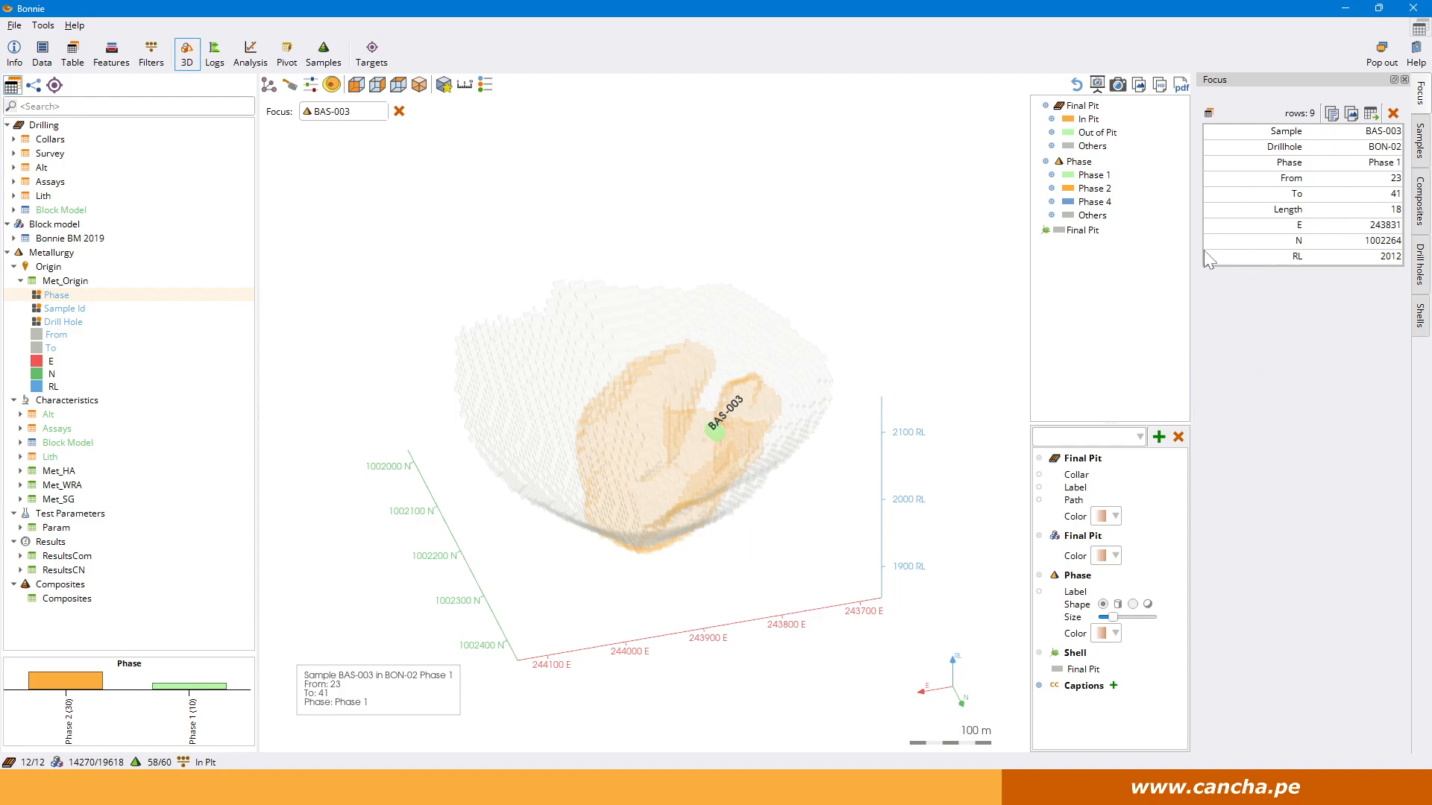
Focus on drill hole BON-07 from the drill holes list and show its details.
{"action": "left_click", "coordinate": [1422, 289]}
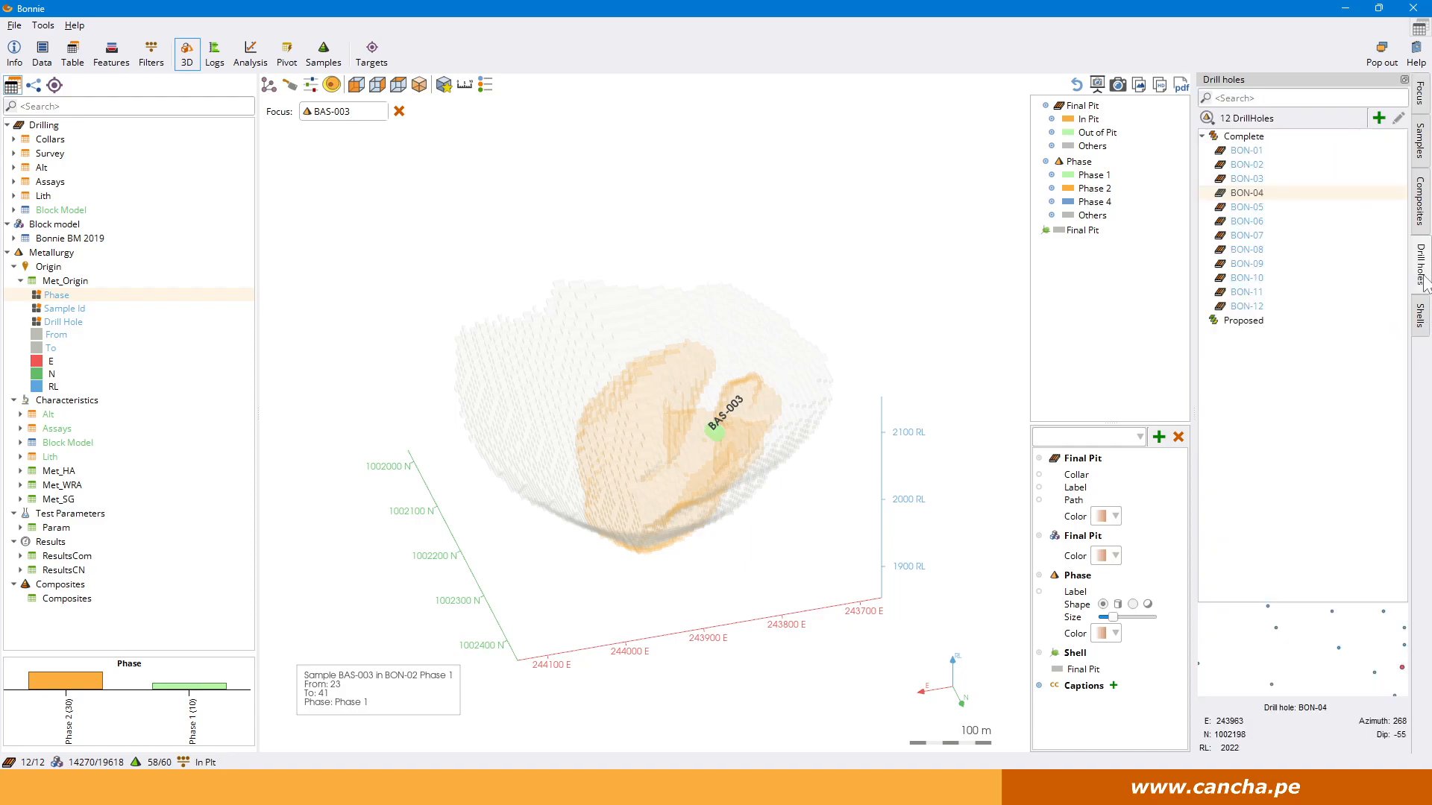
{"action": "left_click", "coordinate": [1264, 237]}
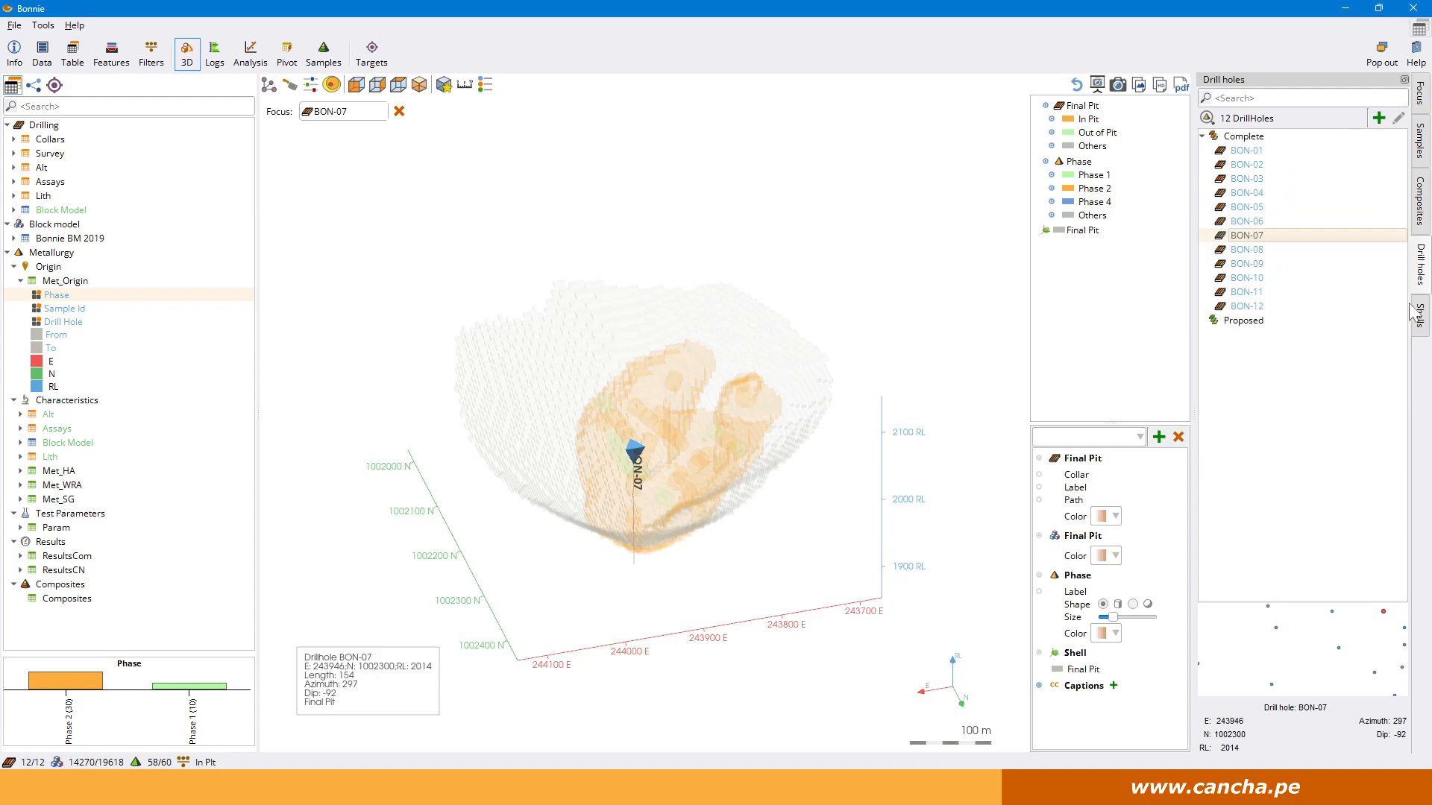
{"action": "left_click", "coordinate": [1421, 101]}
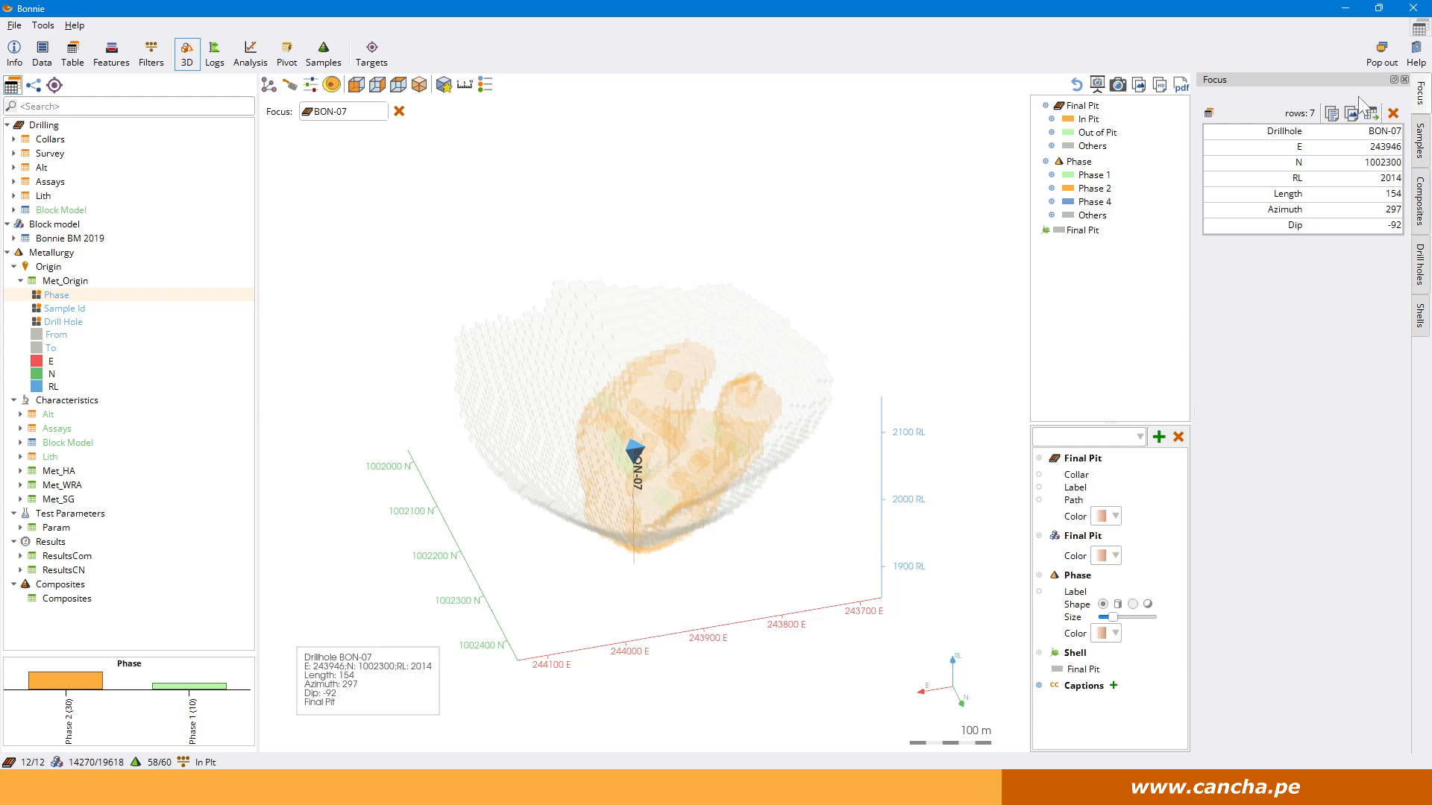
Undock the Focus details into a floating window over the 3D view and clear the focus on BON-07.
{"action": "left_click_drag", "start_coordinate": [1332, 82], "coordinate": [306, 188]}
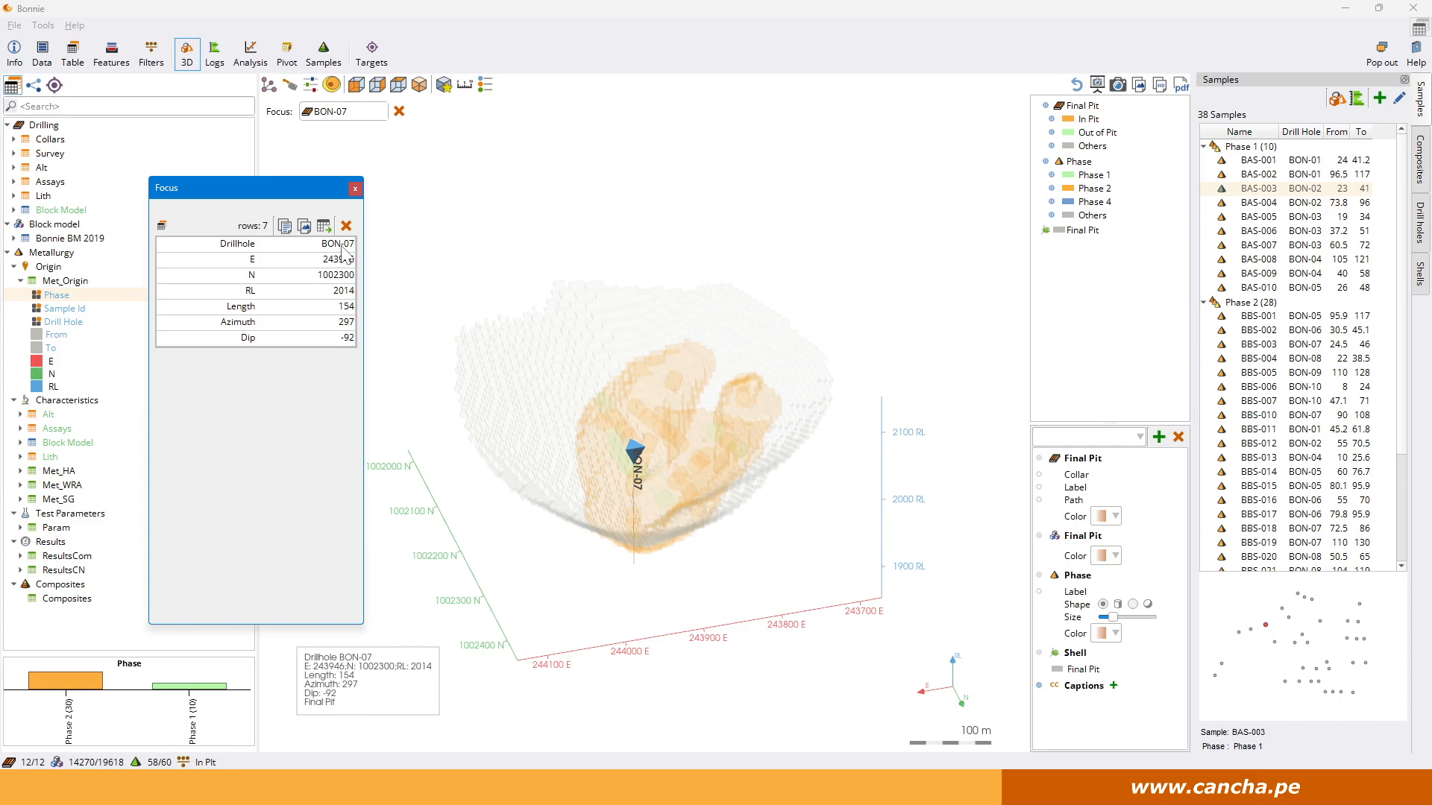
{"action": "left_click_drag", "start_coordinate": [707, 573], "coordinate": [701, 544]}
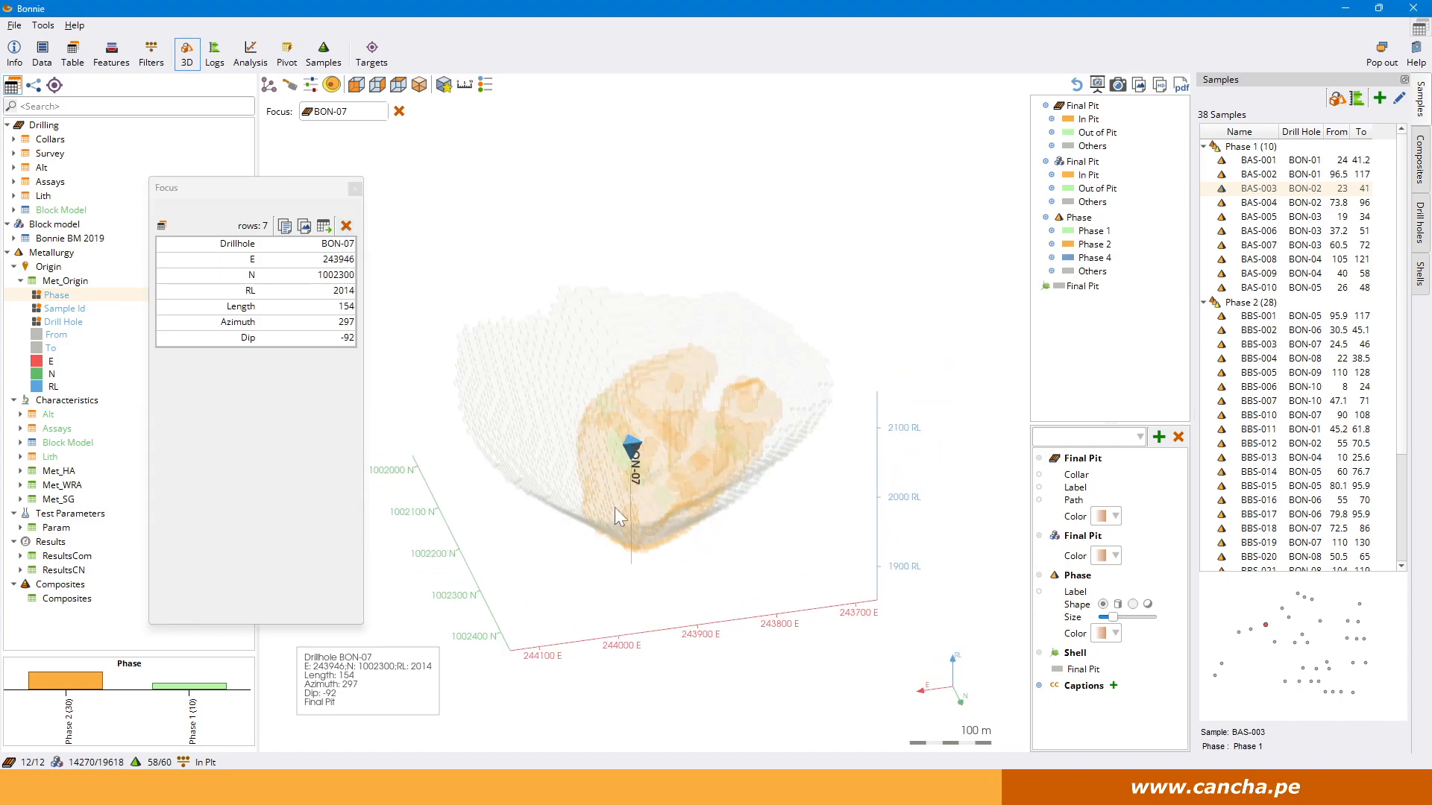
{"action": "left_click", "coordinate": [346, 226]}
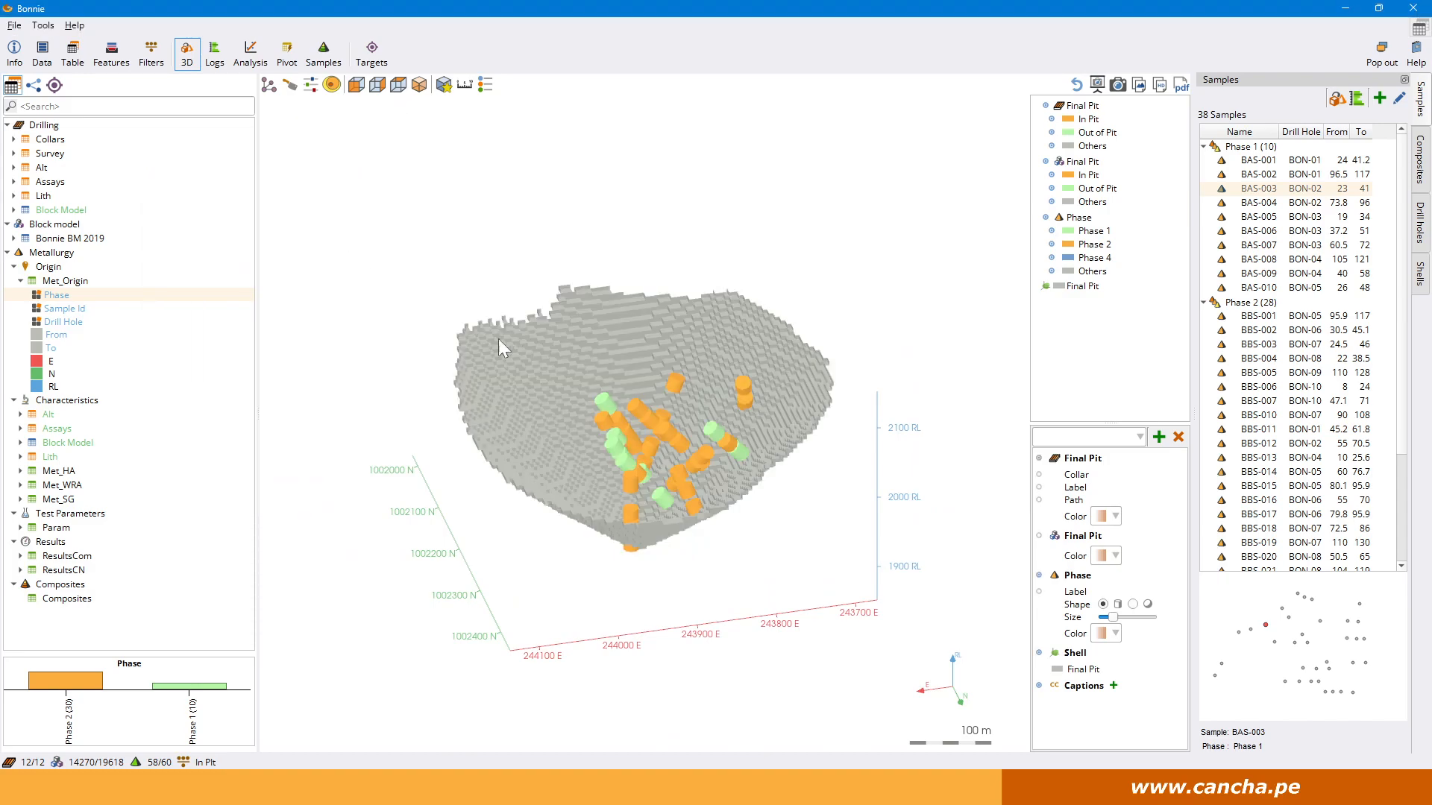
Switch from the 3D view to the analysis view with its XY plot.
{"action": "left_click_drag", "start_coordinate": [796, 438], "coordinate": [640, 473]}
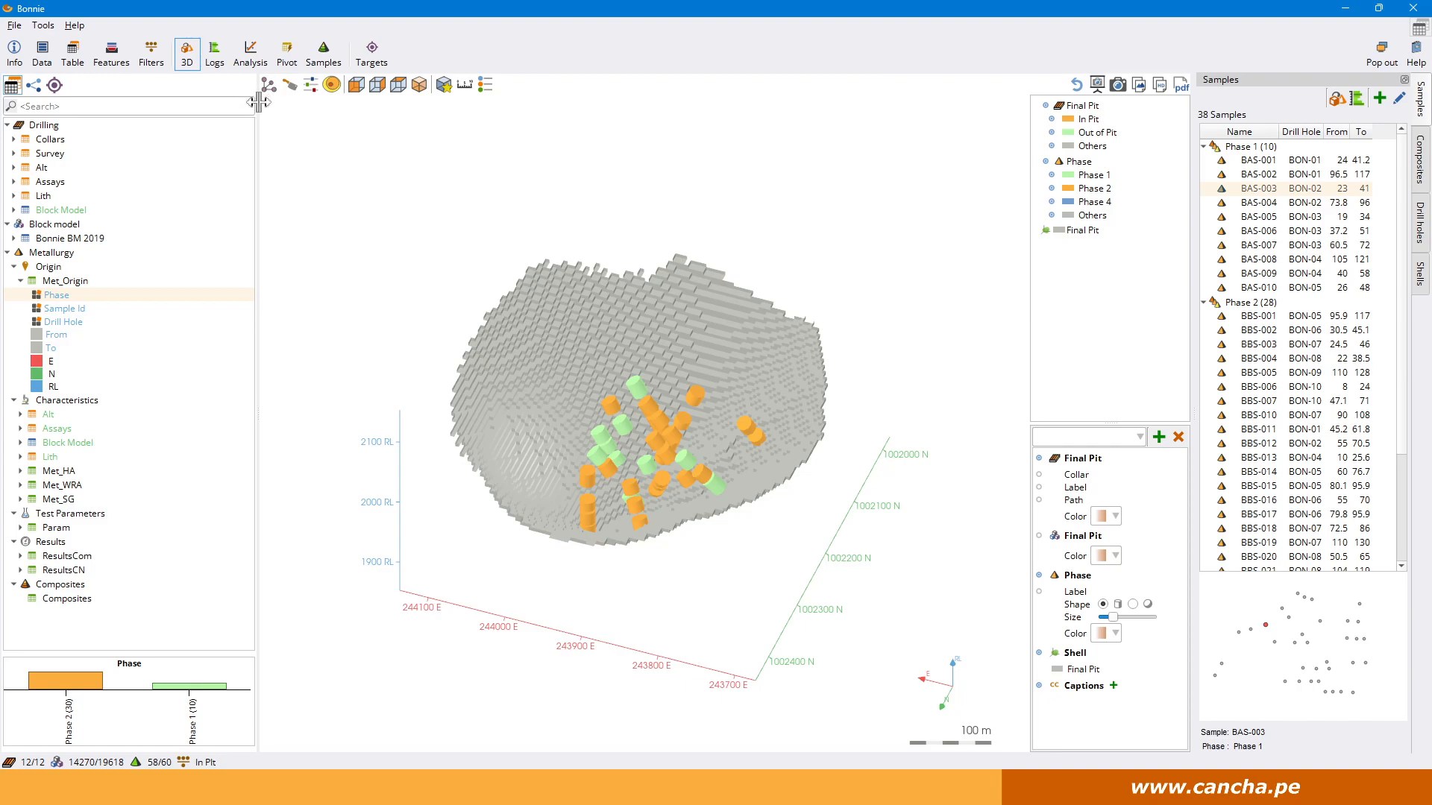
{"action": "left_click", "coordinate": [249, 53]}
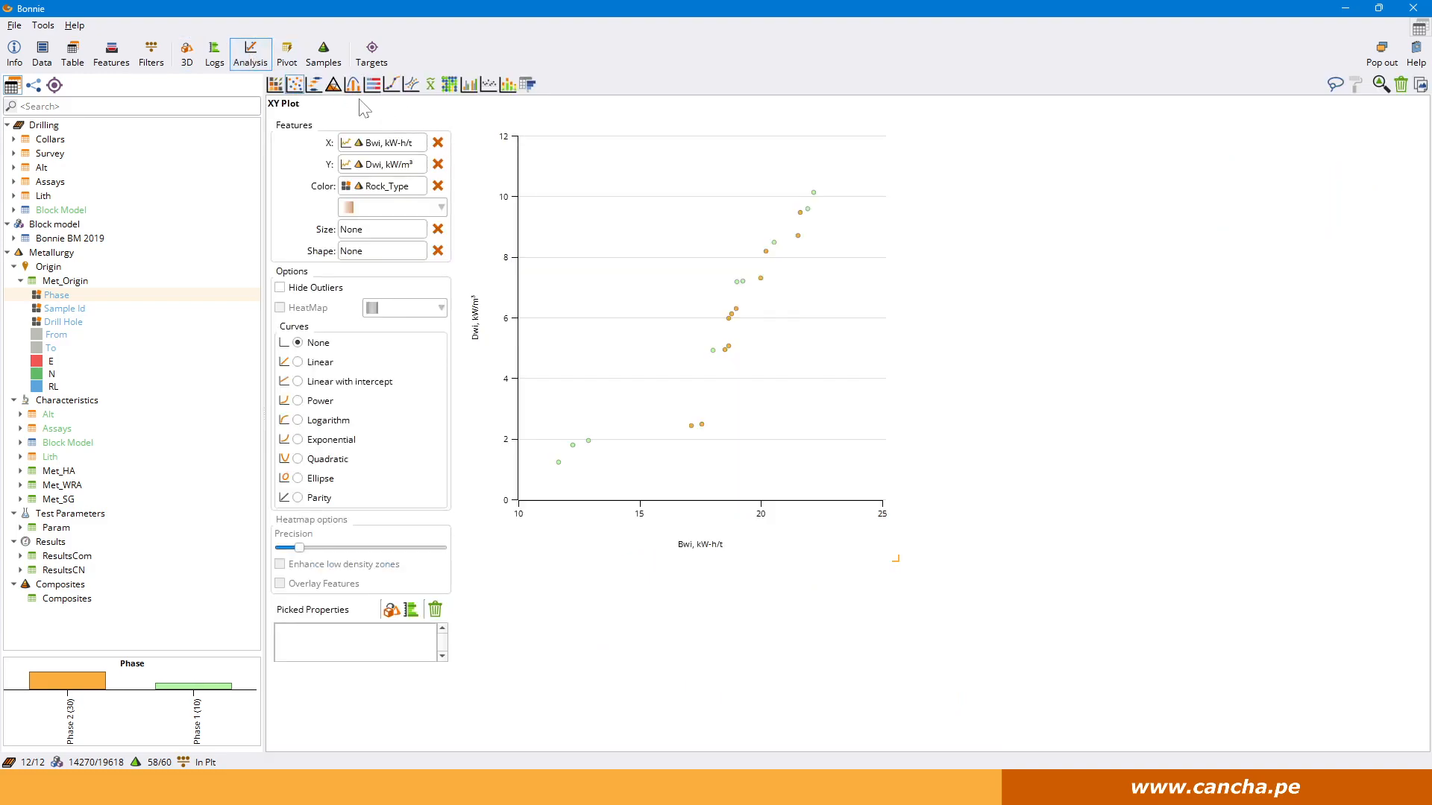
Show the MultiBoxPlot of Ag_gpt and As_gpt by Alteration and enlarge the plots.
{"action": "left_click", "coordinate": [314, 85]}
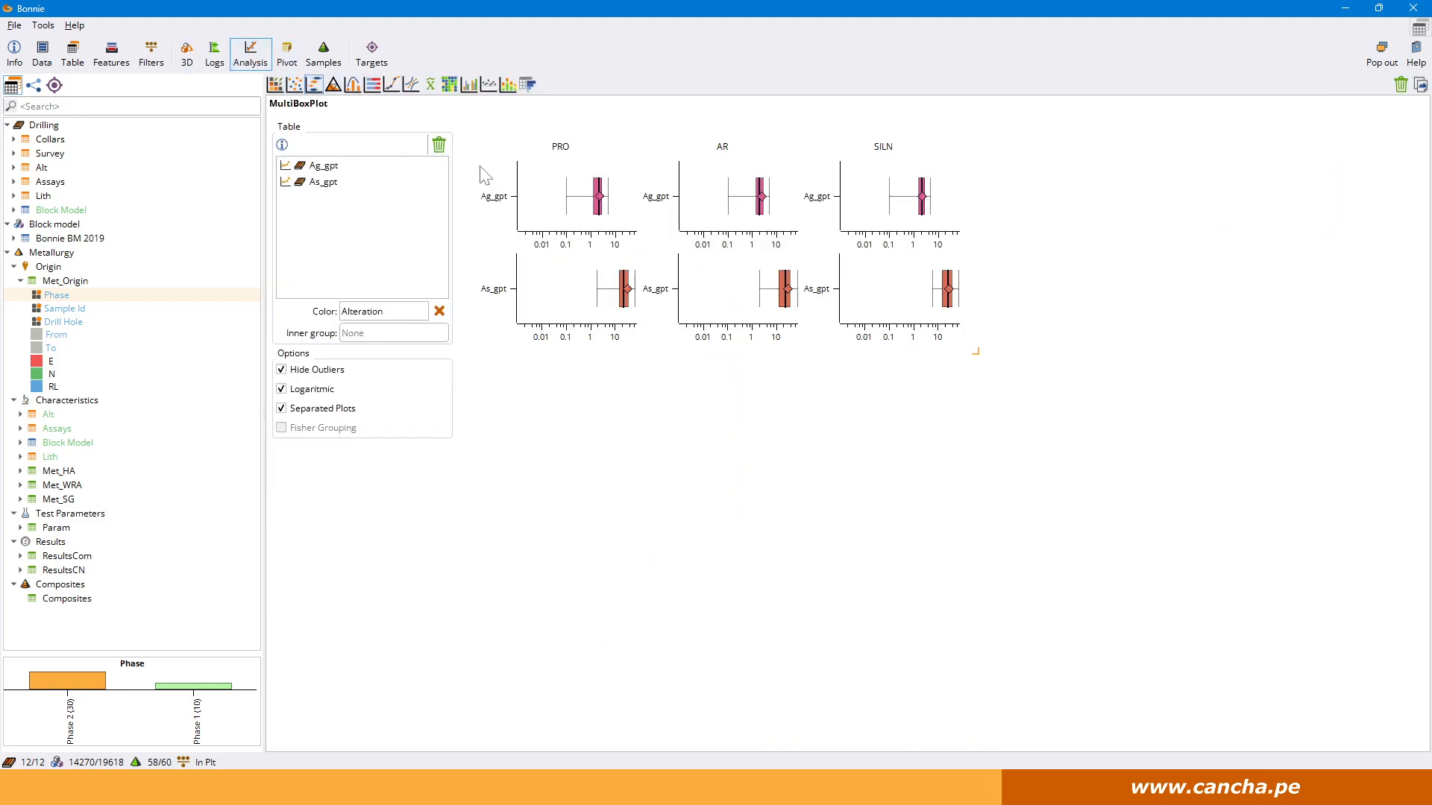
{"action": "left_click_drag", "start_coordinate": [976, 349], "coordinate": [1027, 424]}
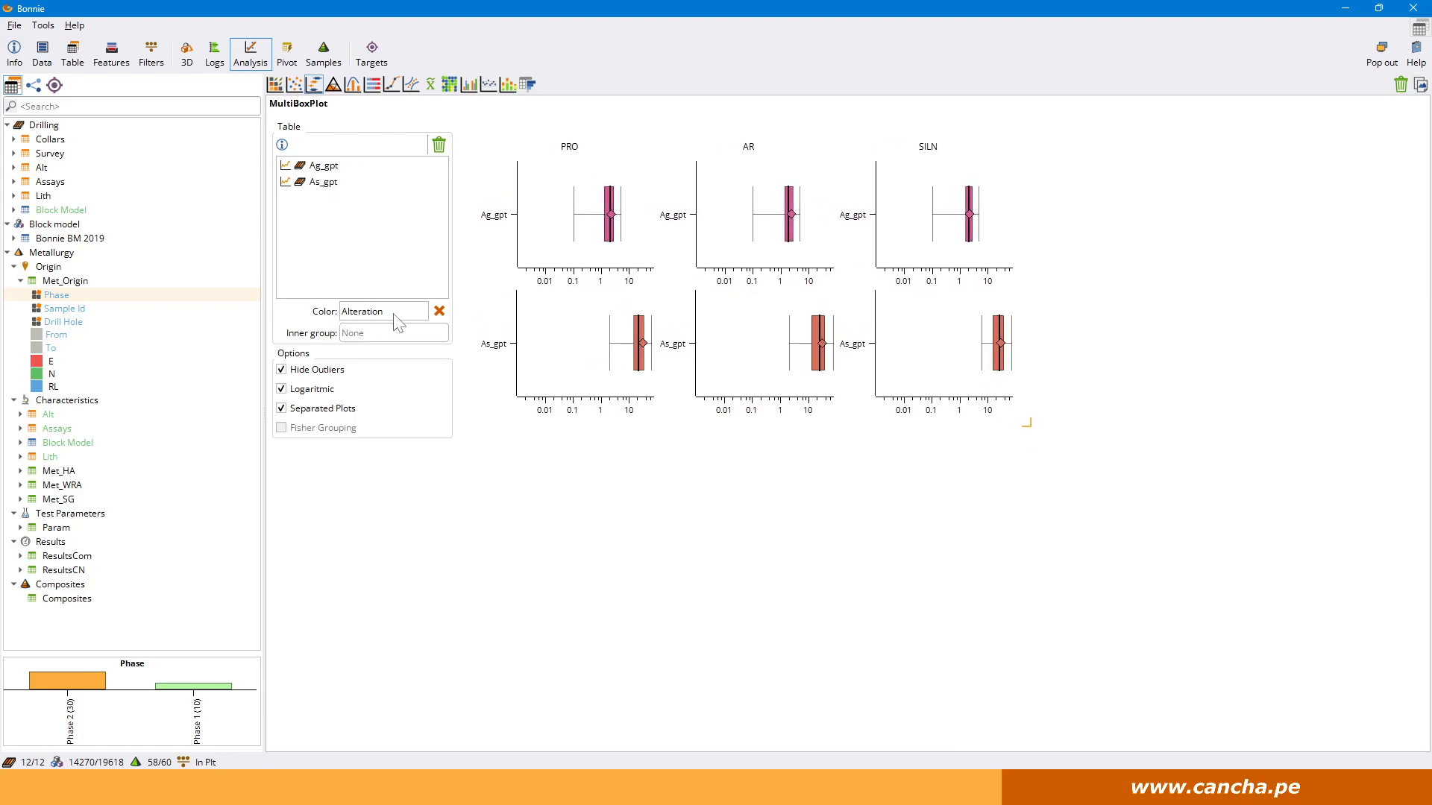
Try the box plots combined in one chart and on a linear scale, restoring the separated and logarithmic options.
{"action": "left_click", "coordinate": [328, 409]}
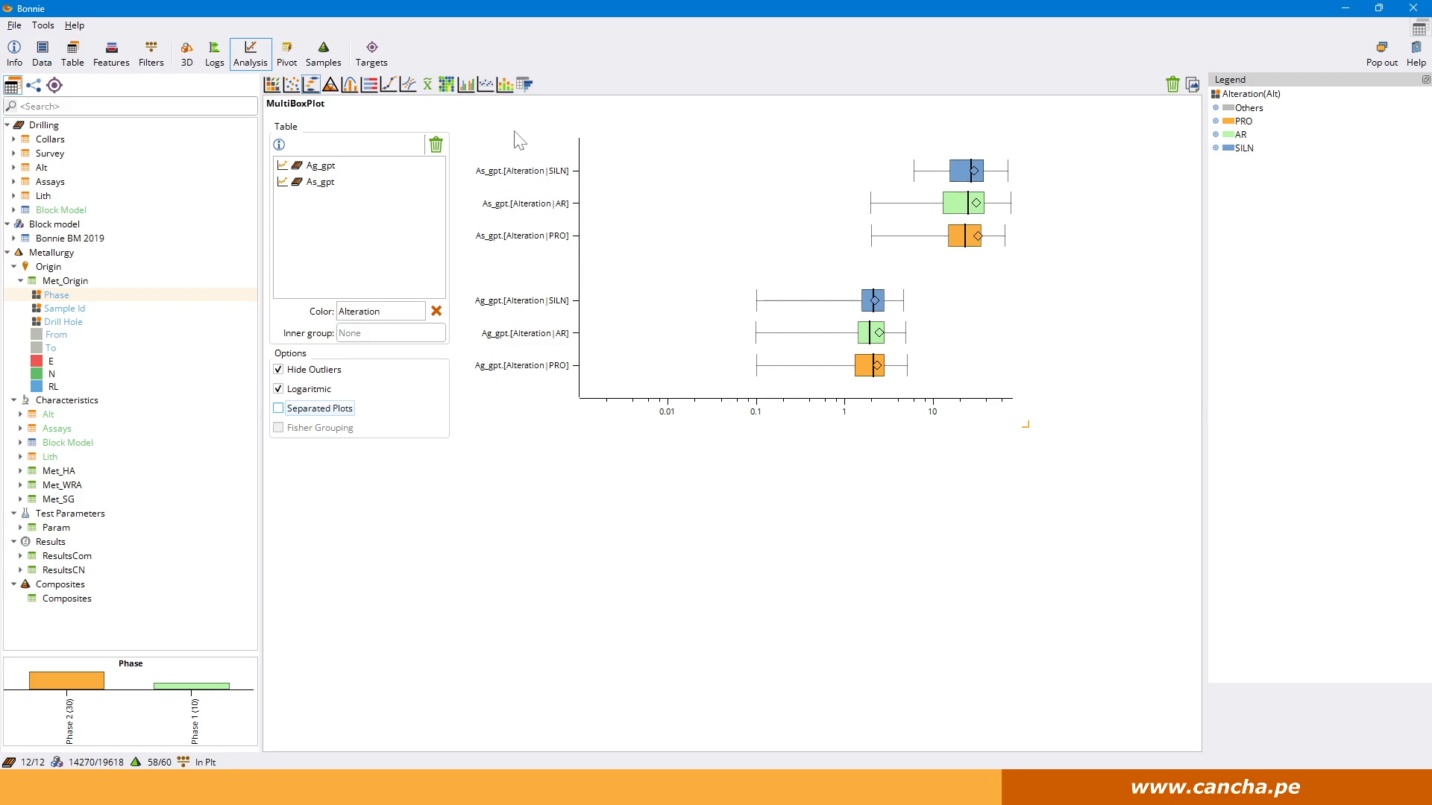
{"action": "left_click", "coordinate": [279, 410]}
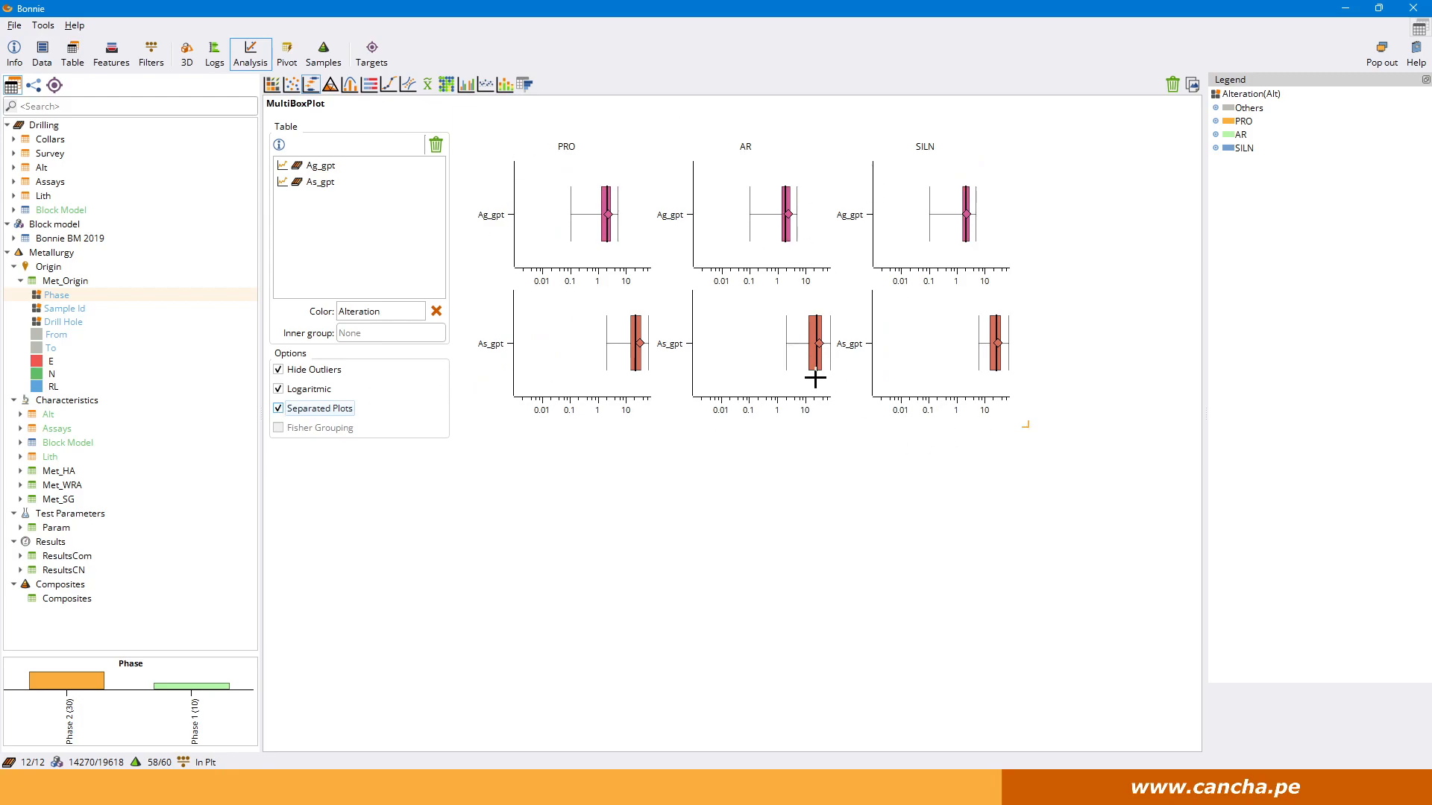
{"action": "left_click", "coordinate": [294, 391]}
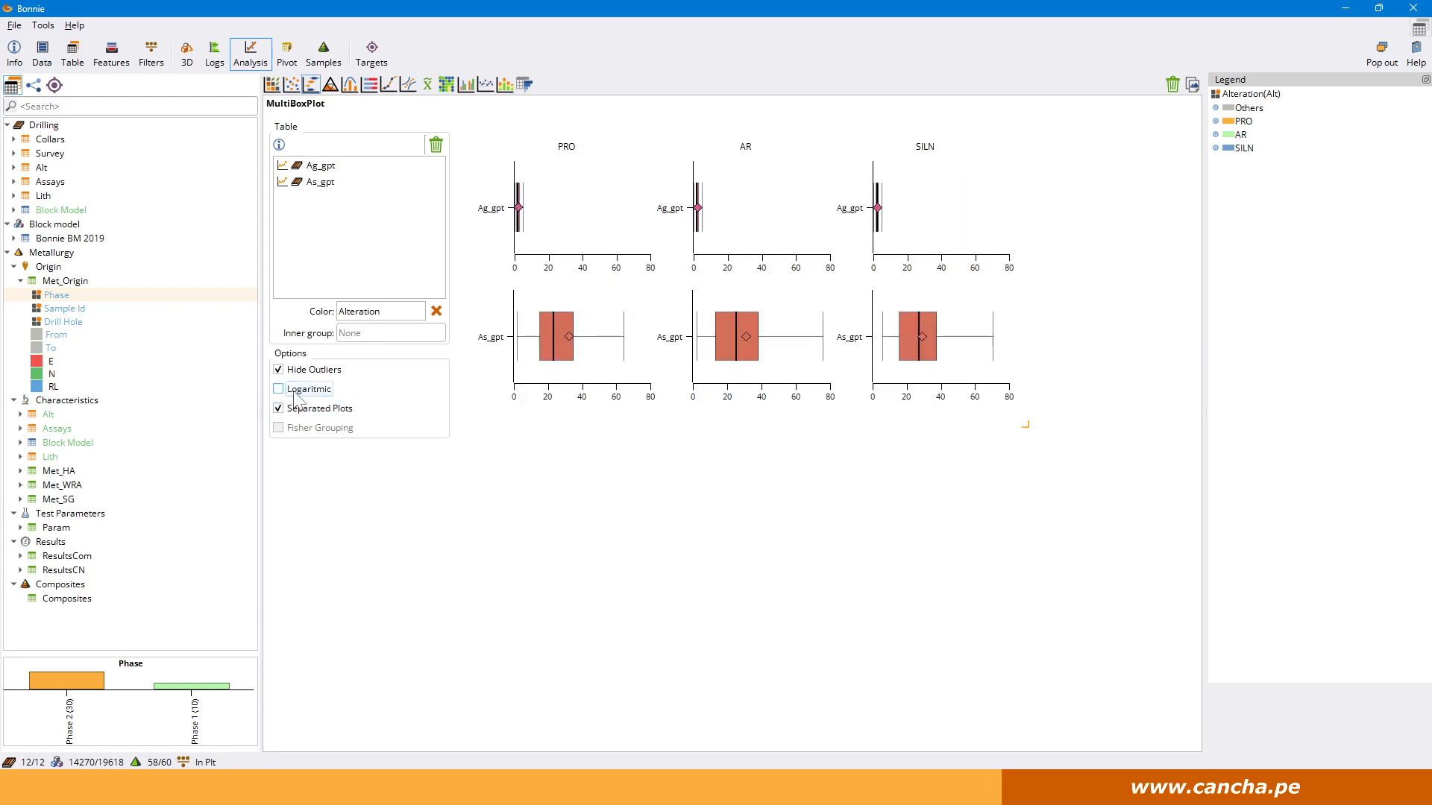
{"action": "left_click", "coordinate": [294, 393]}
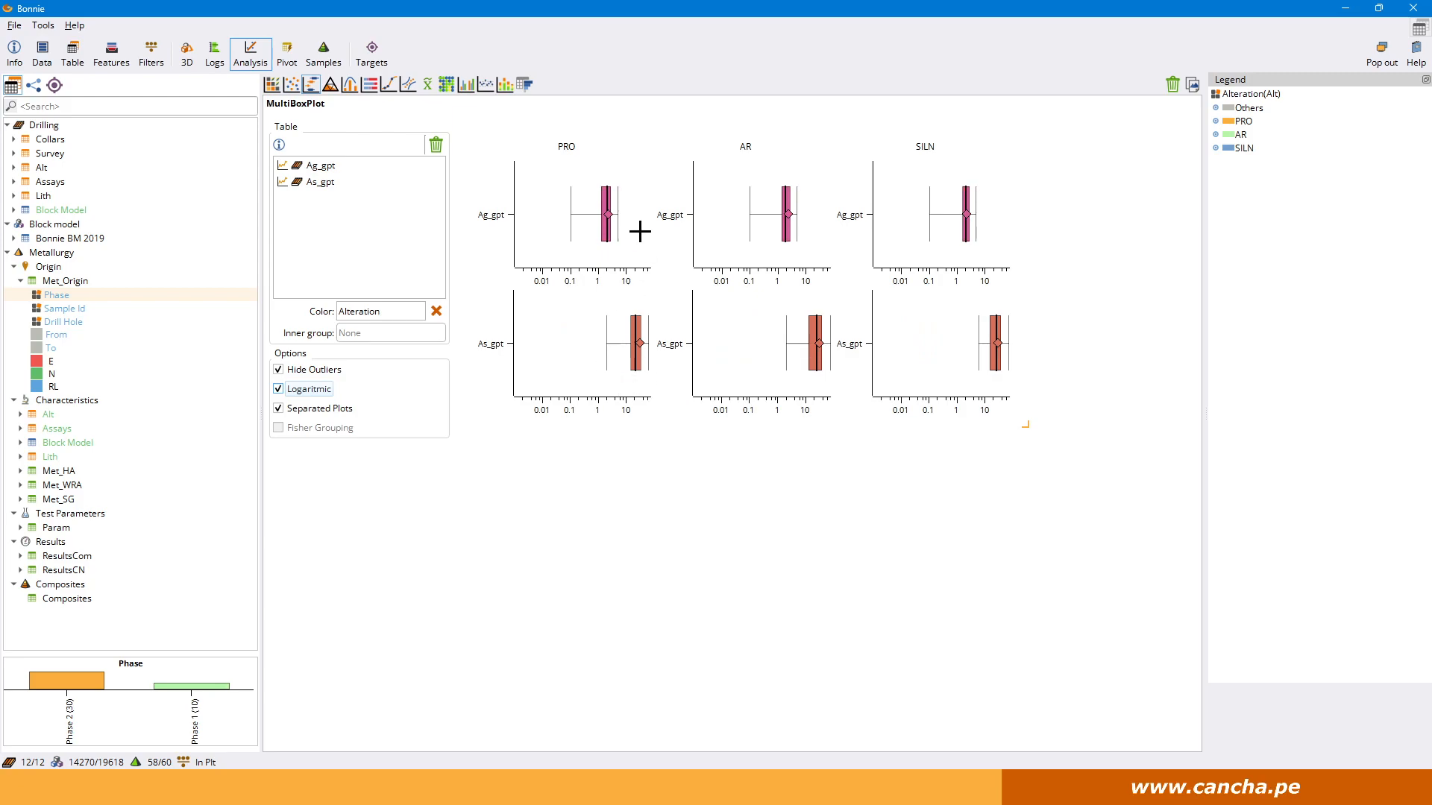
Review the block model resource tables and check the available metal factor units, keeping g/t.
{"action": "left_click", "coordinate": [520, 82]}
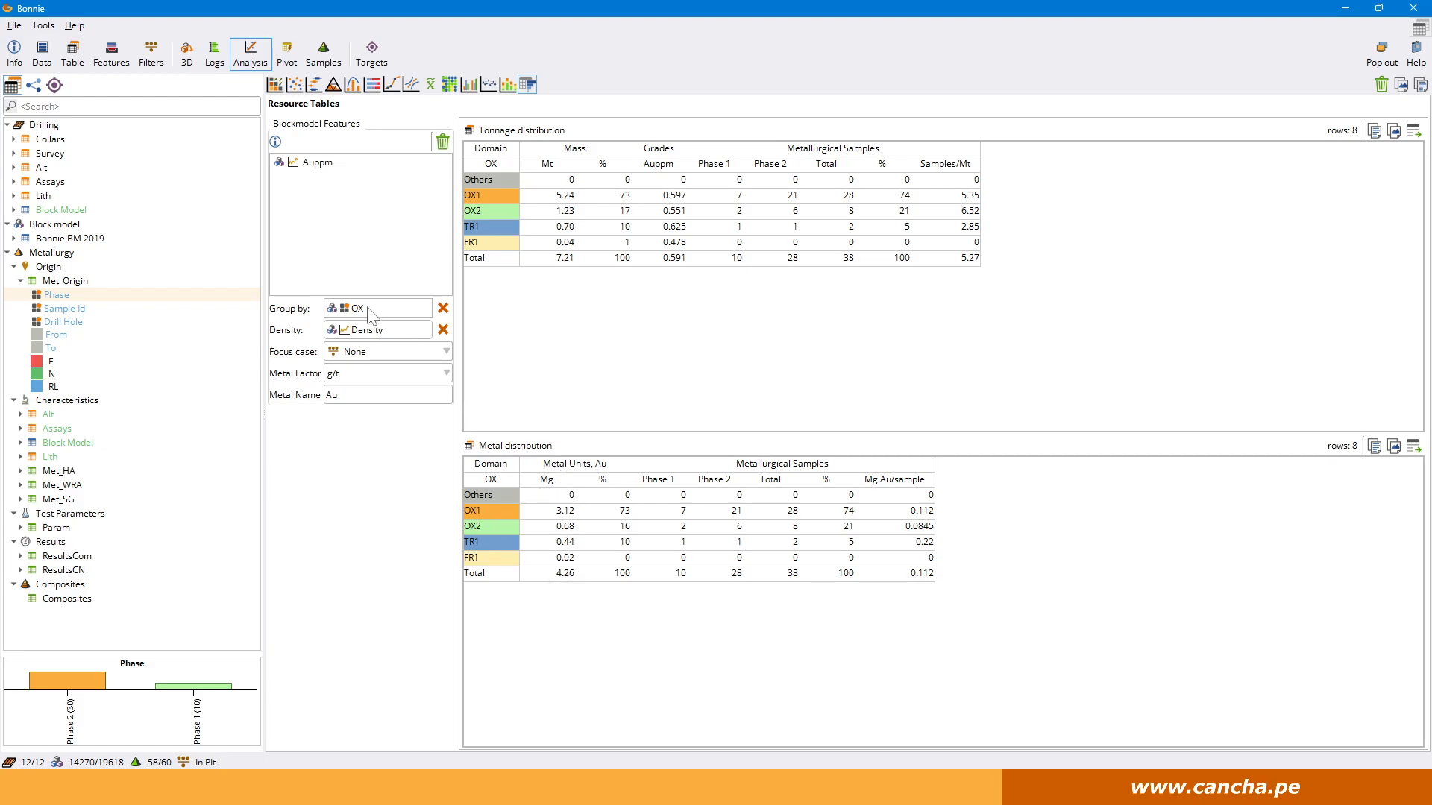
{"action": "mouse_move", "coordinate": [378, 179]}
{"action": "left_click_drag", "start_coordinate": [352, 396], "coordinate": [293, 396]}
{"action": "left_click", "coordinate": [432, 379]}
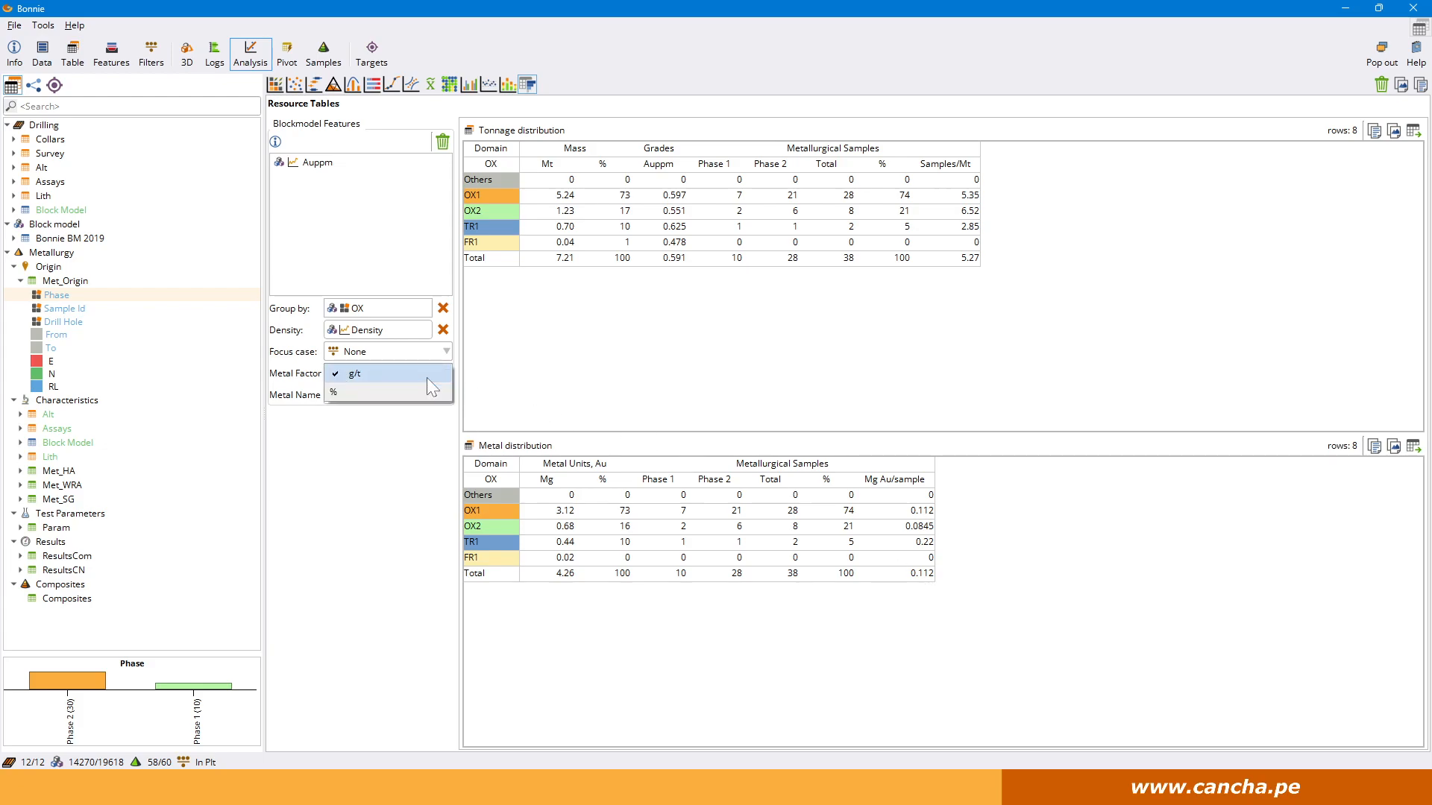
{"action": "left_click", "coordinate": [427, 377]}
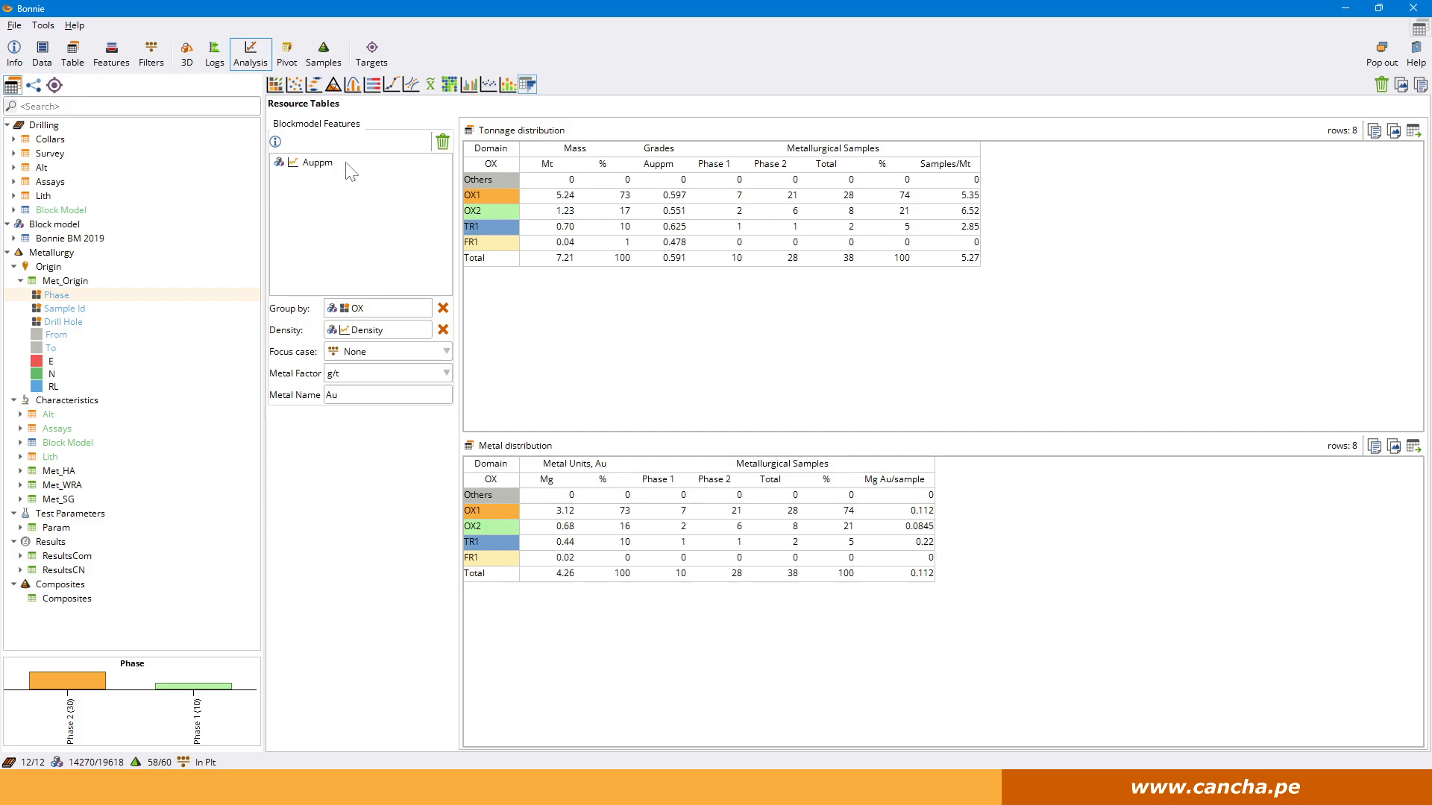
Pick the sample BBS-020 point on the XY plot and add Ca_pct from Met_HA to the picked properties.
{"action": "left_click", "coordinate": [295, 84]}
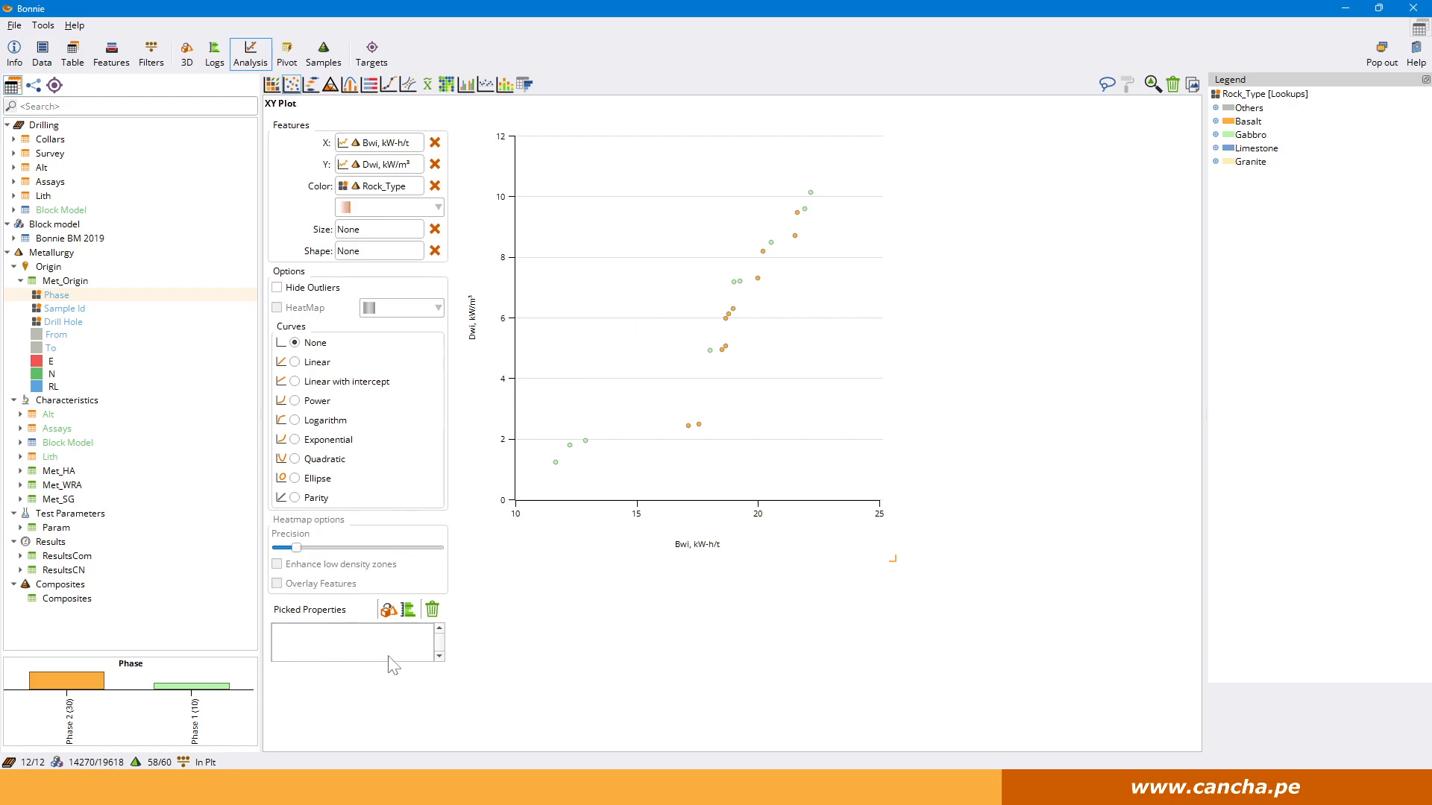
{"action": "left_click", "coordinate": [689, 426]}
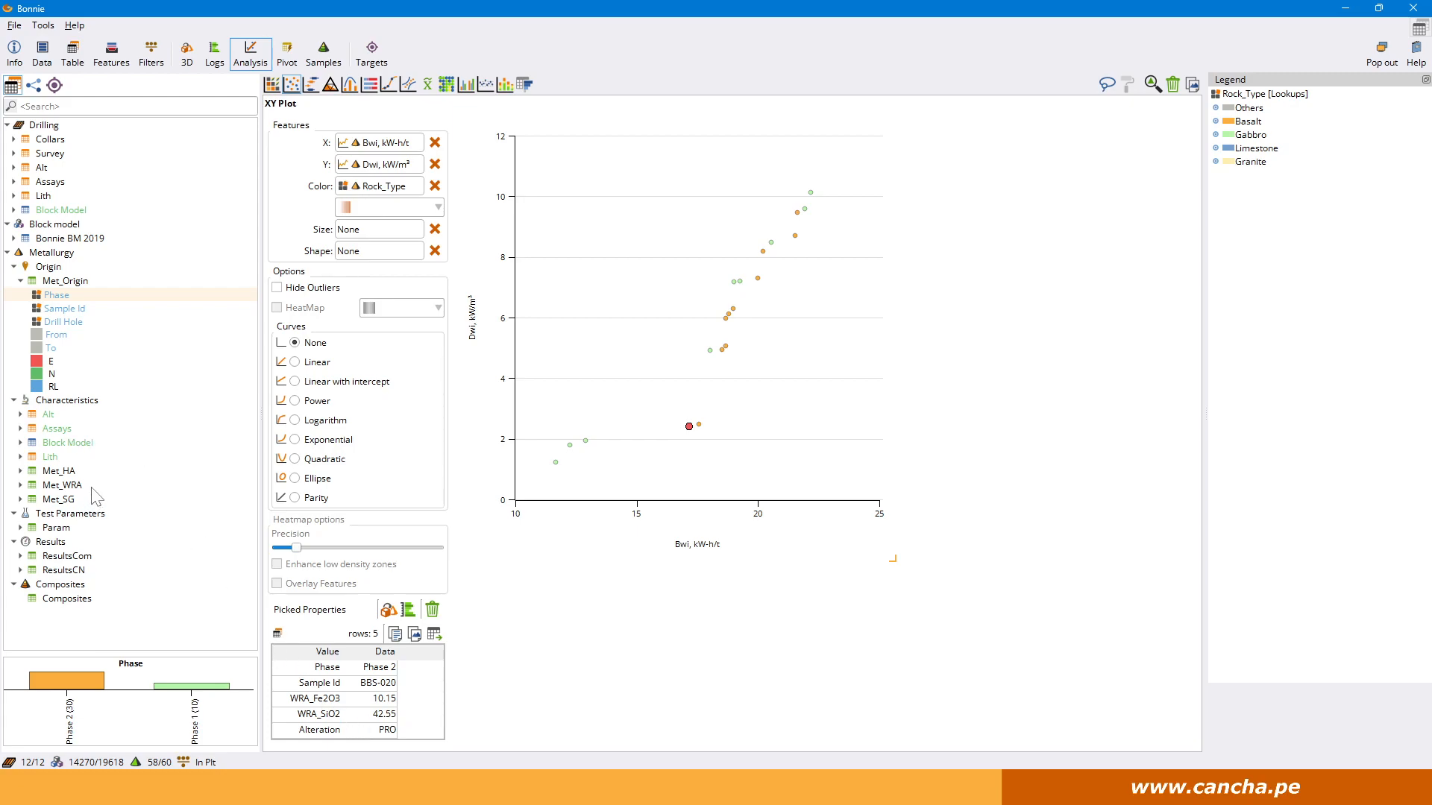
{"action": "left_click", "coordinate": [65, 471]}
{"action": "left_click_drag", "start_coordinate": [65, 476], "coordinate": [343, 716]}
{"action": "scroll", "coordinate": [425, 693], "scroll_direction": "down", "scroll_amount": 1}
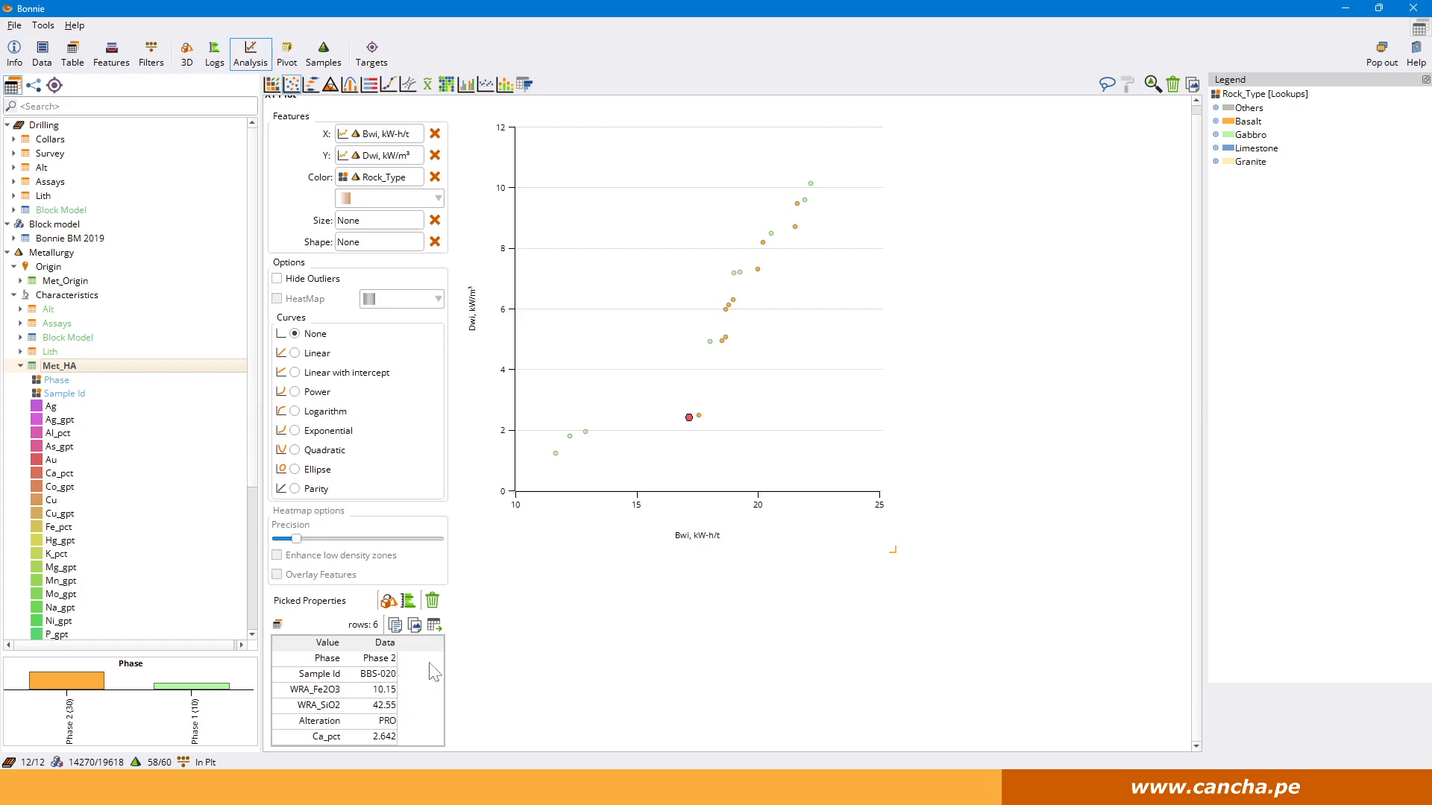
Inspect the picked properties of several other points on the XY plot, including samples BBS-015, BBS-023 and BBS-030.
{"action": "left_click", "coordinate": [759, 270]}
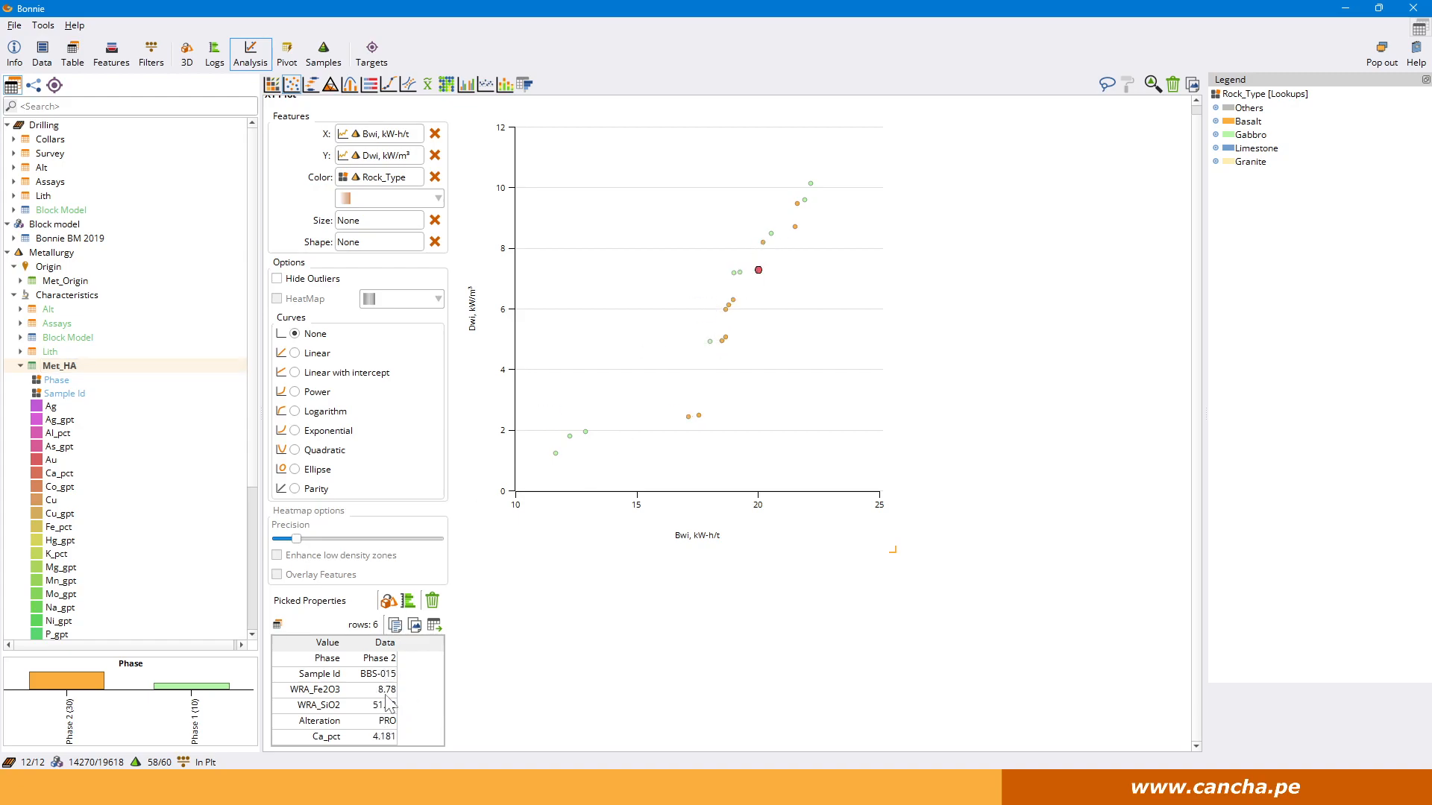
{"action": "left_click", "coordinate": [586, 433]}
{"action": "left_click", "coordinate": [556, 454]}
{"action": "left_click", "coordinate": [758, 270]}
{"action": "left_click", "coordinate": [798, 204]}
Review the descriptive statistics of Met_HA Ag_gpt, including its overview, histogram with and without outliers, box plot and QQ plot.
{"action": "right_click", "coordinate": [67, 421]}
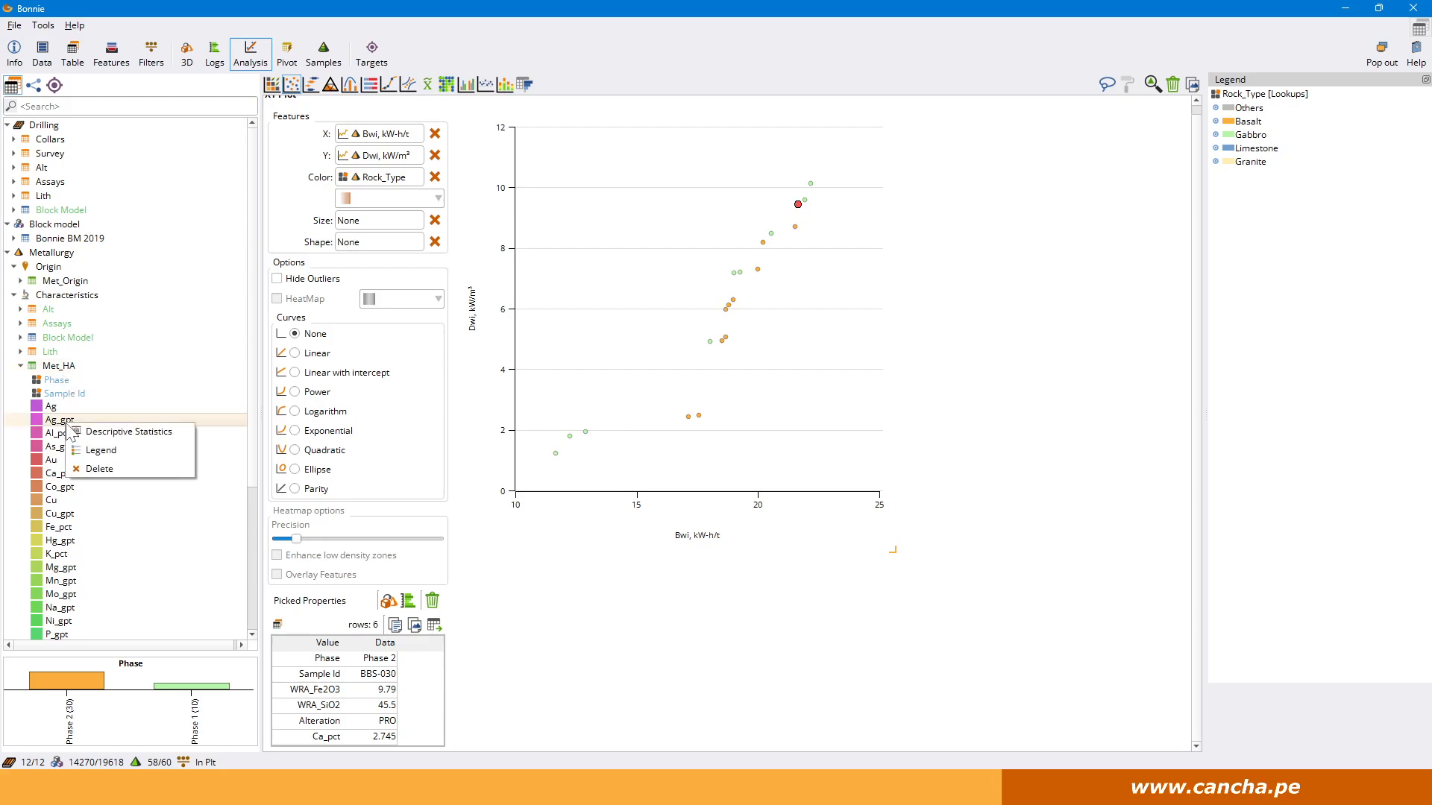
{"action": "left_click", "coordinate": [128, 432]}
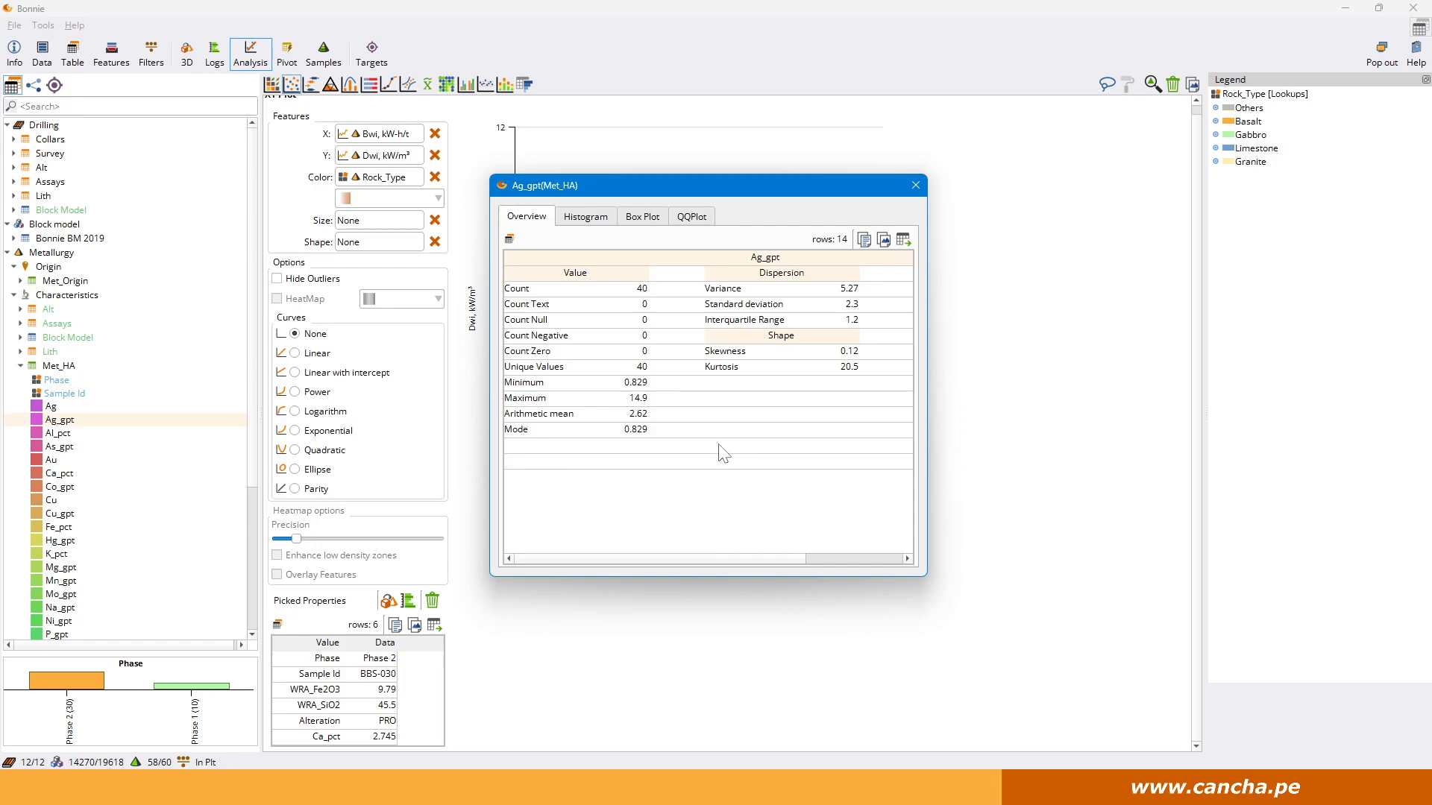
{"action": "left_click", "coordinate": [588, 221]}
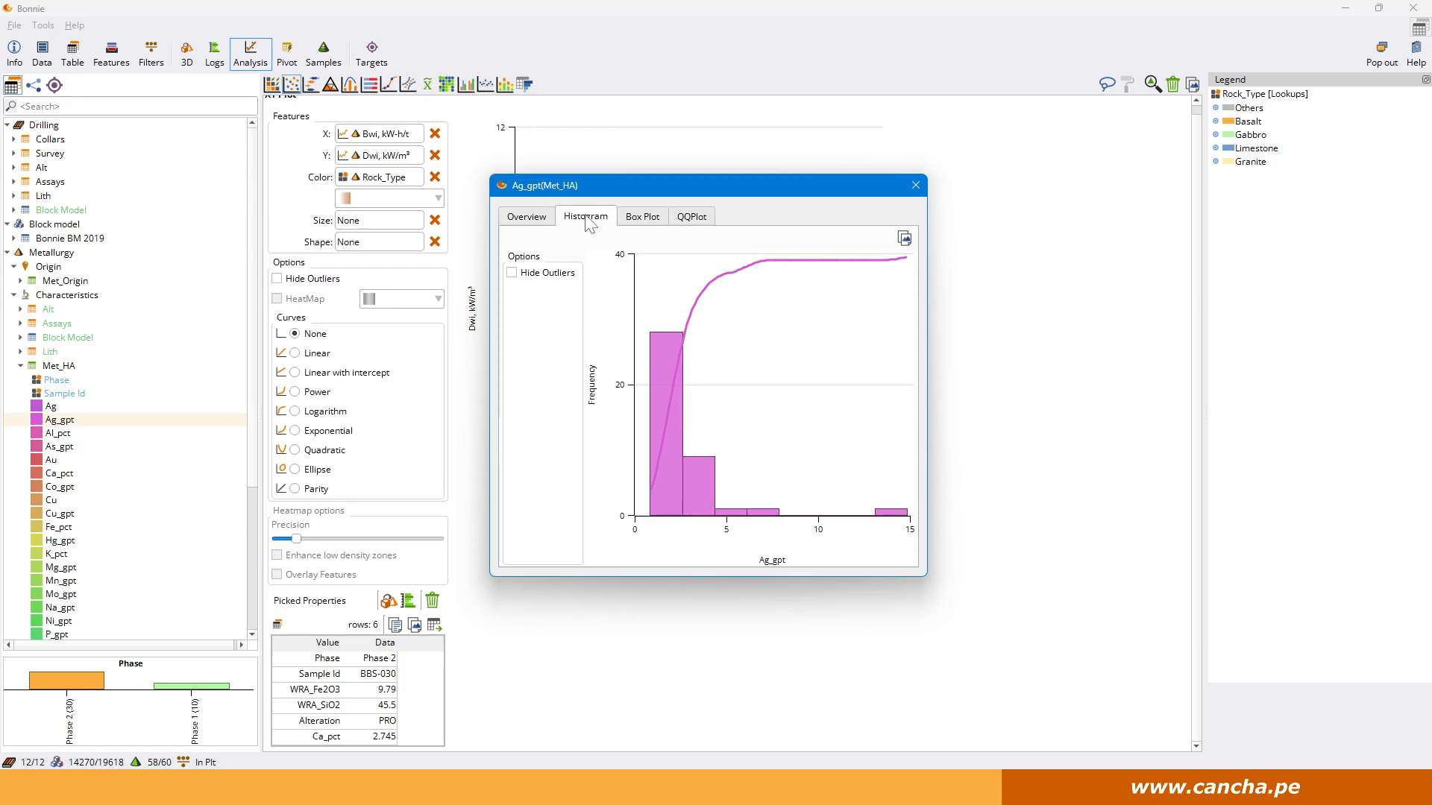
{"action": "left_click", "coordinate": [537, 274]}
{"action": "left_click", "coordinate": [537, 274]}
{"action": "left_click", "coordinate": [644, 220]}
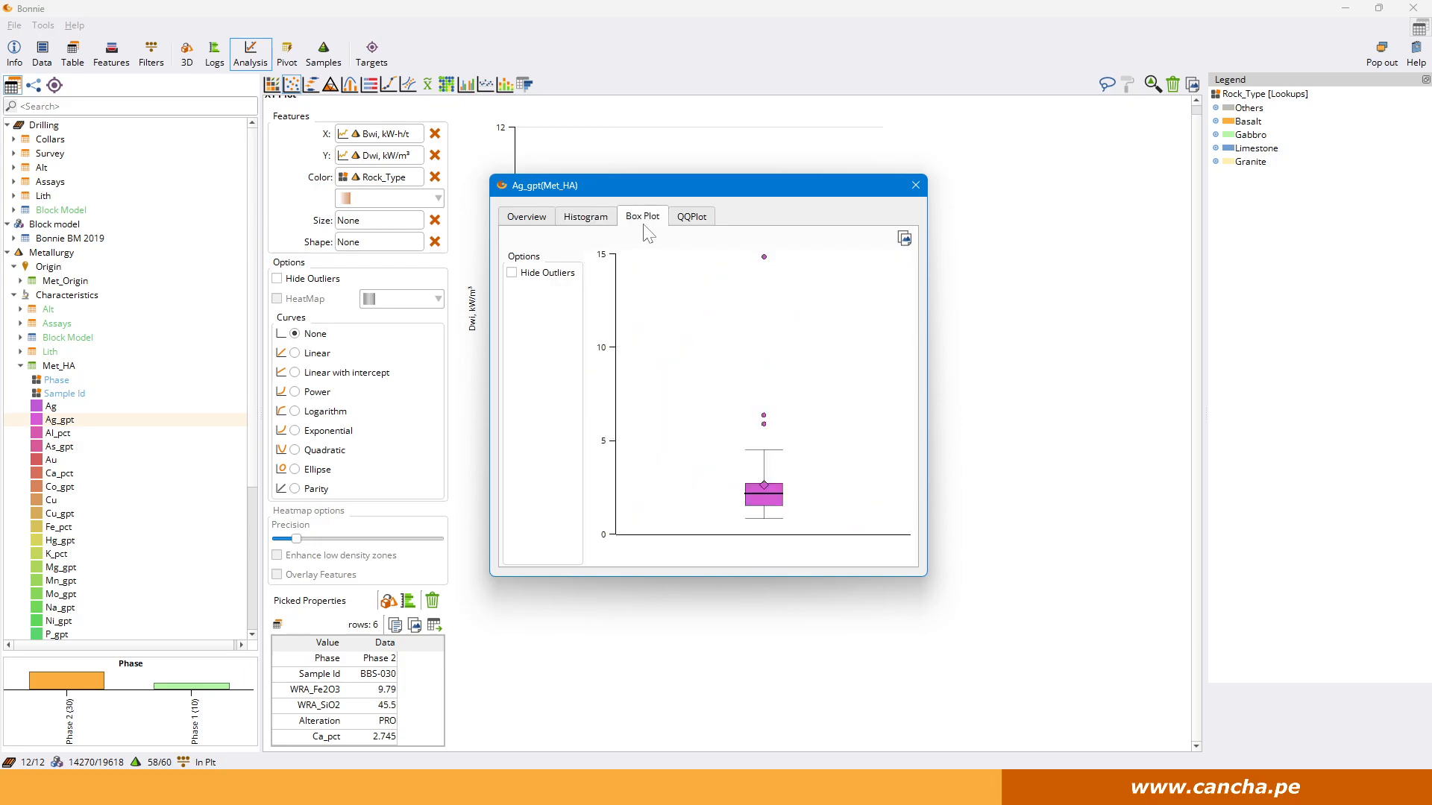
{"action": "left_click", "coordinate": [706, 220]}
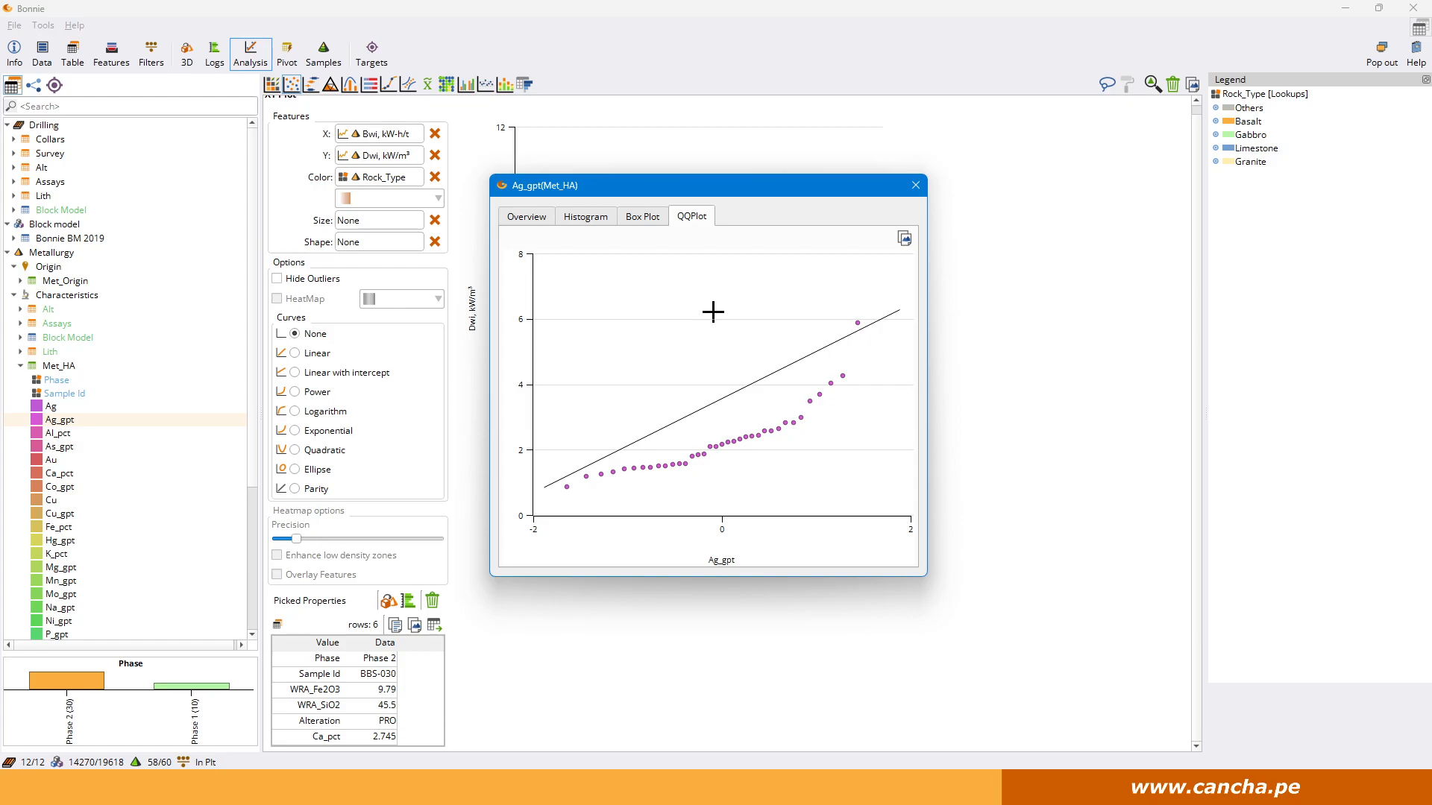
{"action": "left_click", "coordinate": [916, 185]}
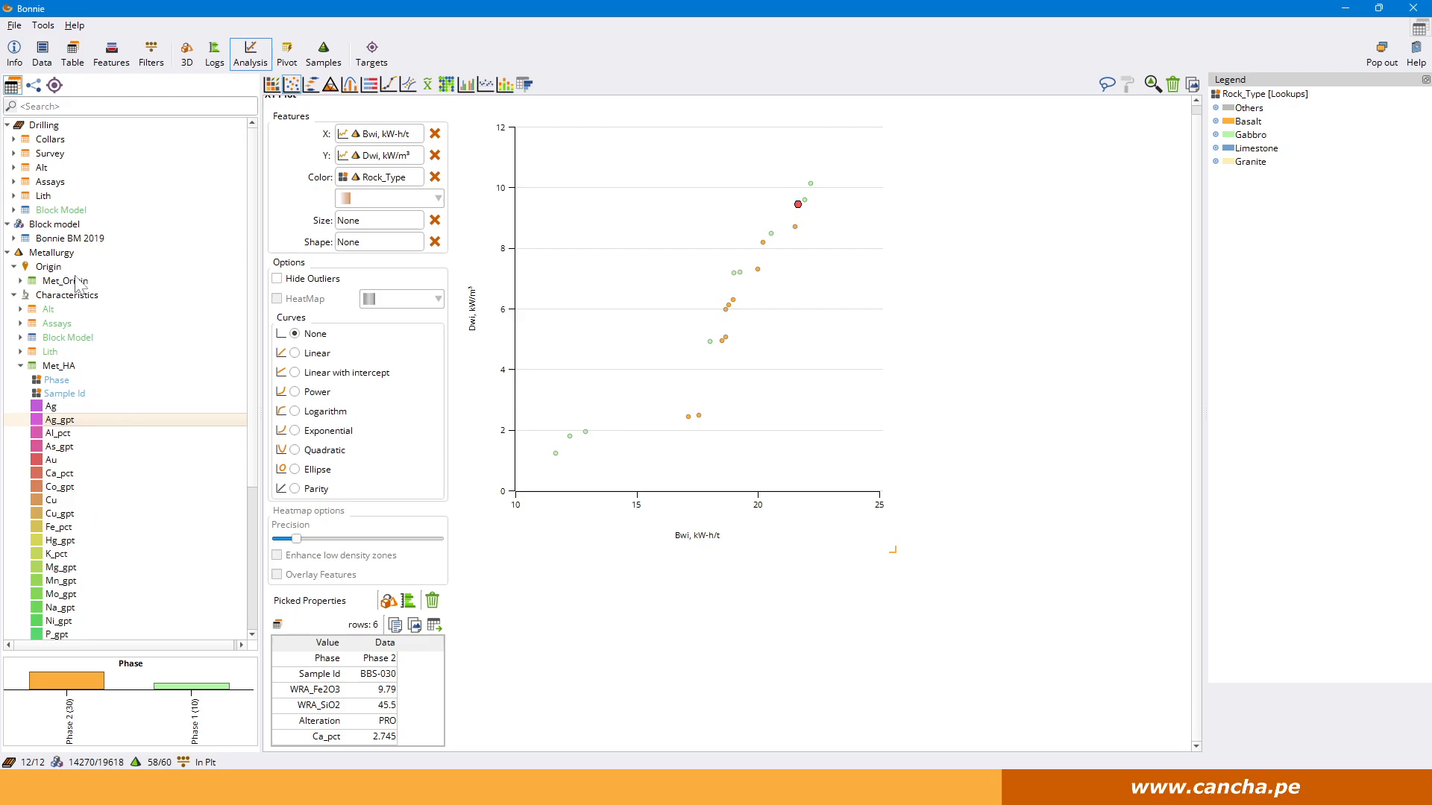
Switch to the drill hole logs and add As_gpt and Ca_pct from Met_HA as columns to the BON-10 log.
{"action": "left_click", "coordinate": [214, 56]}
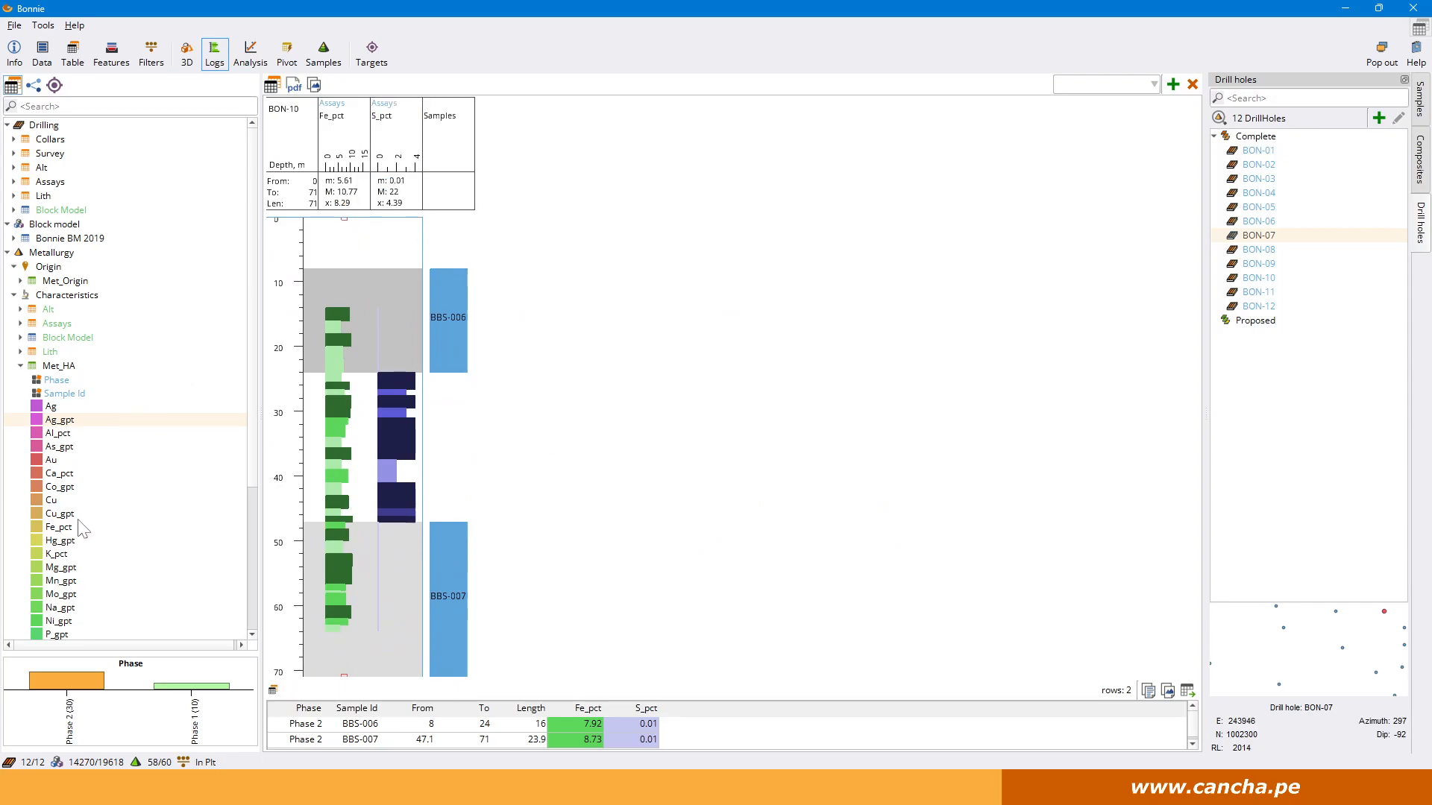
{"action": "left_click_drag", "start_coordinate": [59, 447], "coordinate": [452, 361]}
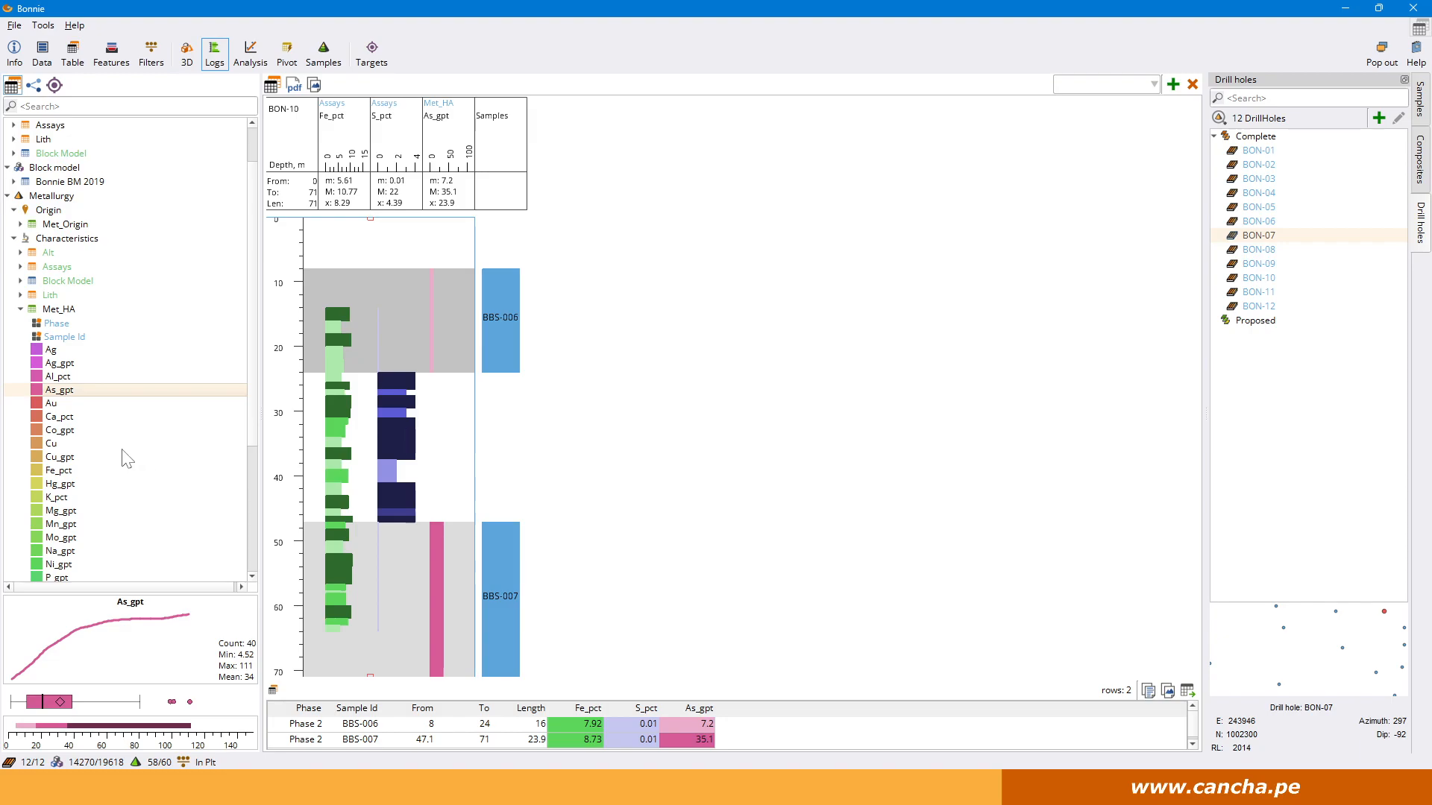
{"action": "left_click", "coordinate": [64, 418]}
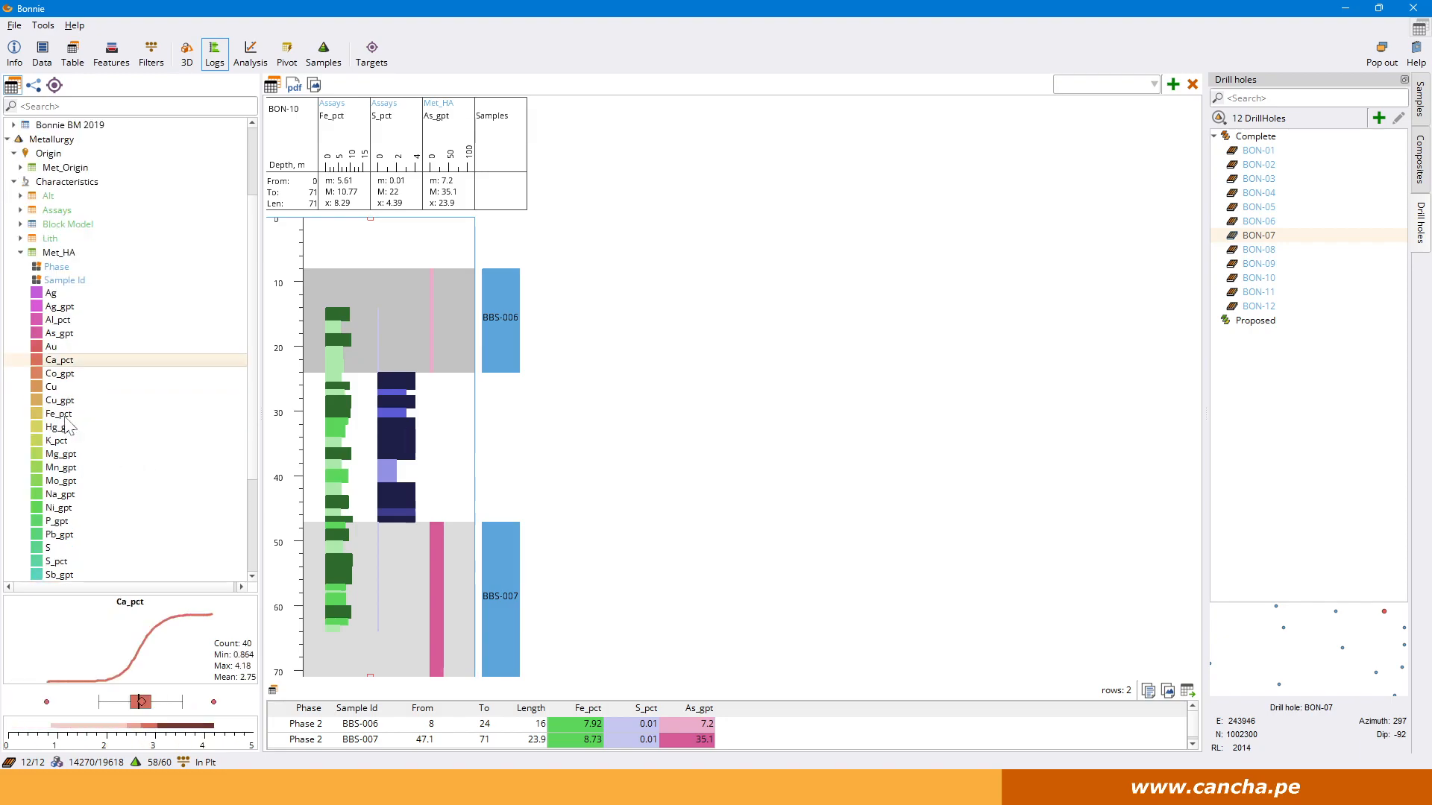
{"action": "left_click_drag", "start_coordinate": [72, 364], "coordinate": [358, 366]}
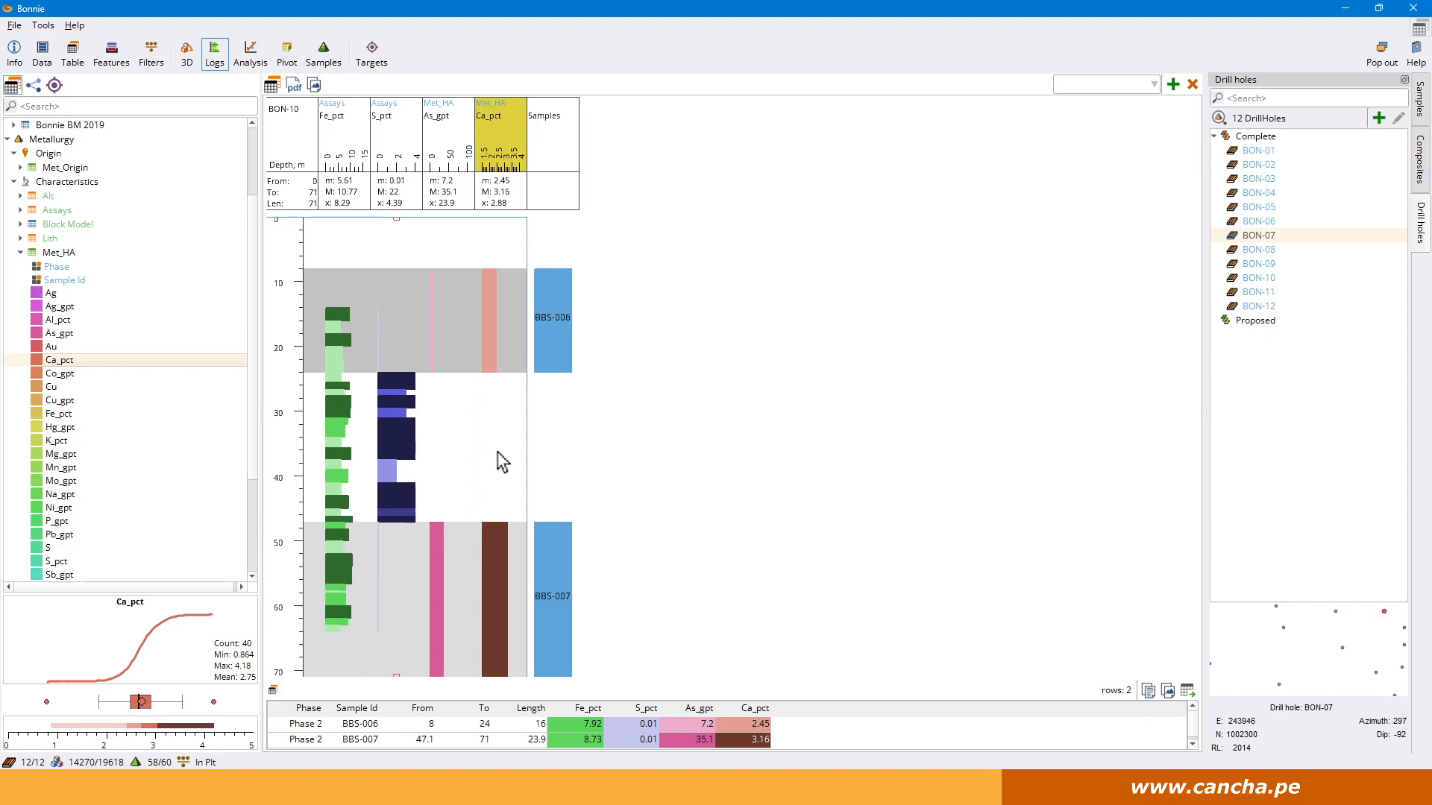
Add the Assays Ca_pct column to the BON-10 log and remove the Met_HA Ca_pct column.
{"action": "scroll", "coordinate": [46, 310], "scroll_direction": "up", "scroll_amount": 3}
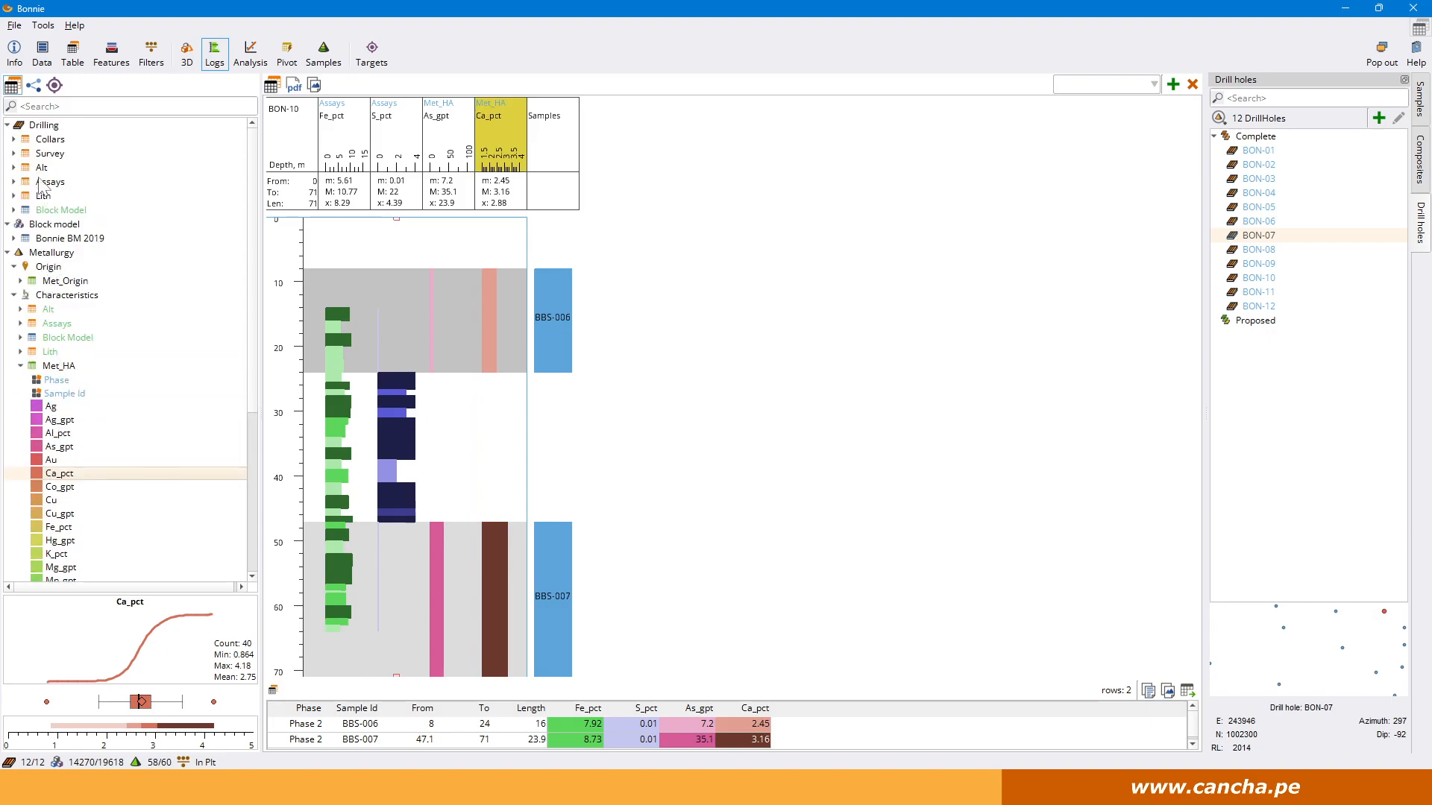
{"action": "double_click", "coordinate": [46, 183]}
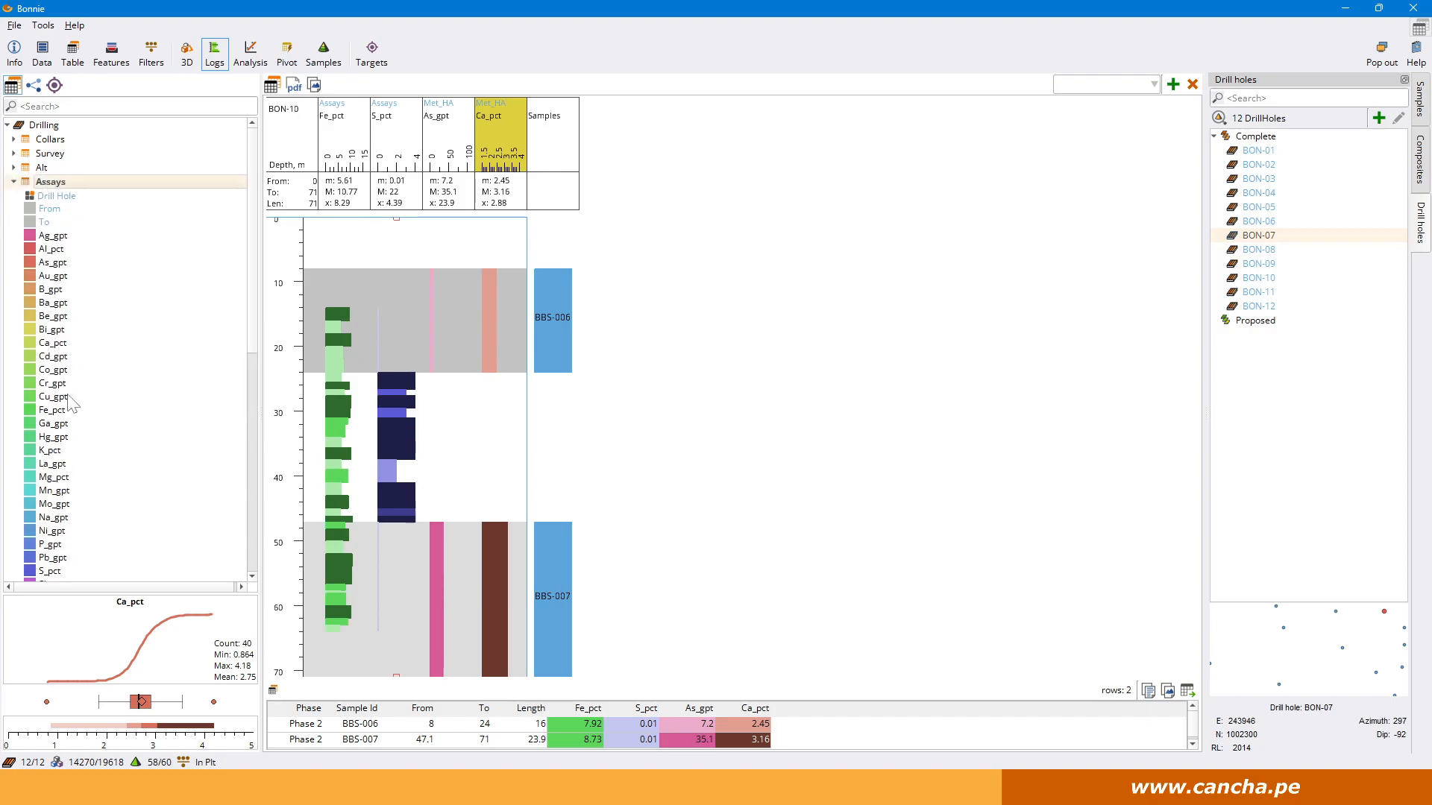
{"action": "left_click_drag", "start_coordinate": [52, 344], "coordinate": [543, 444]}
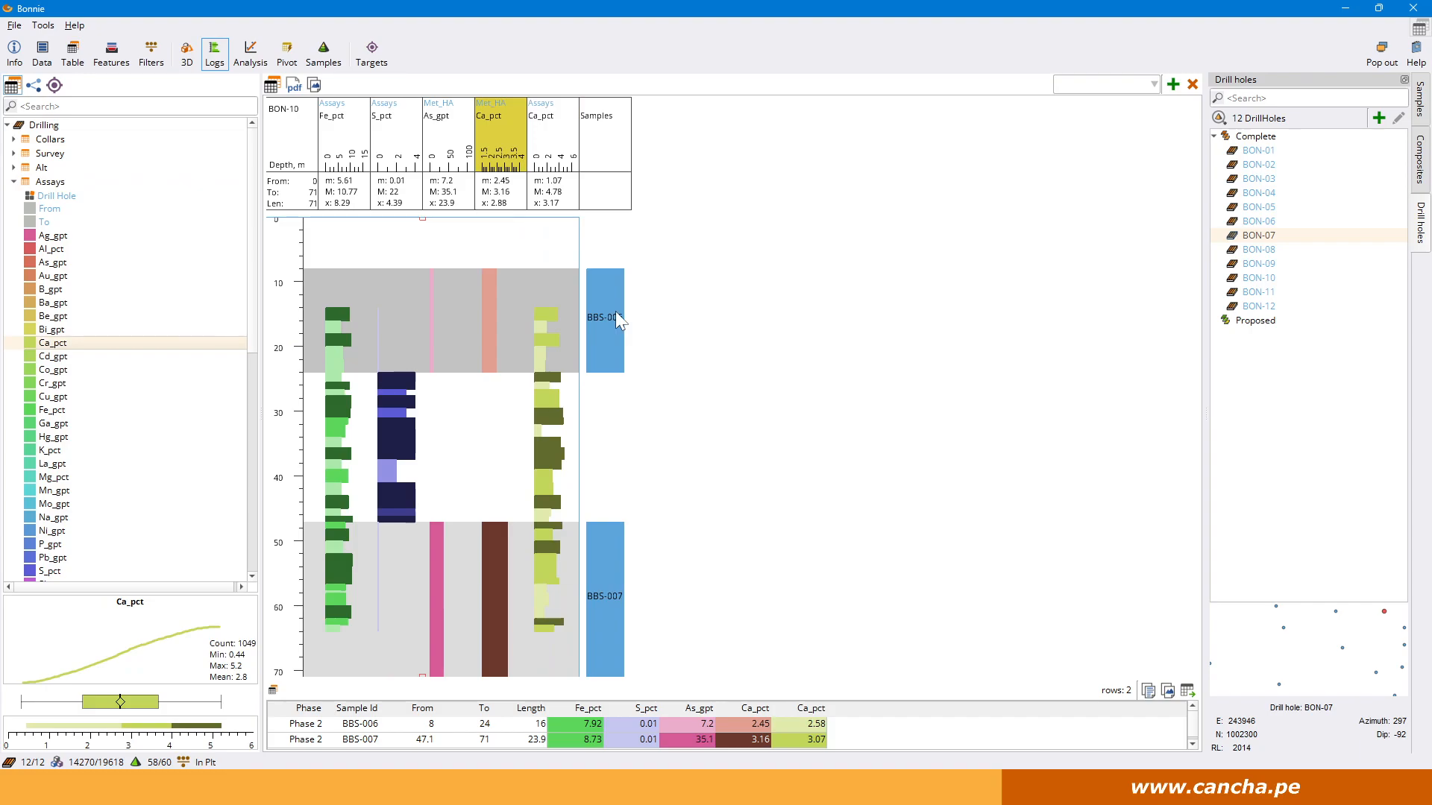
{"action": "double_click", "coordinate": [492, 132]}
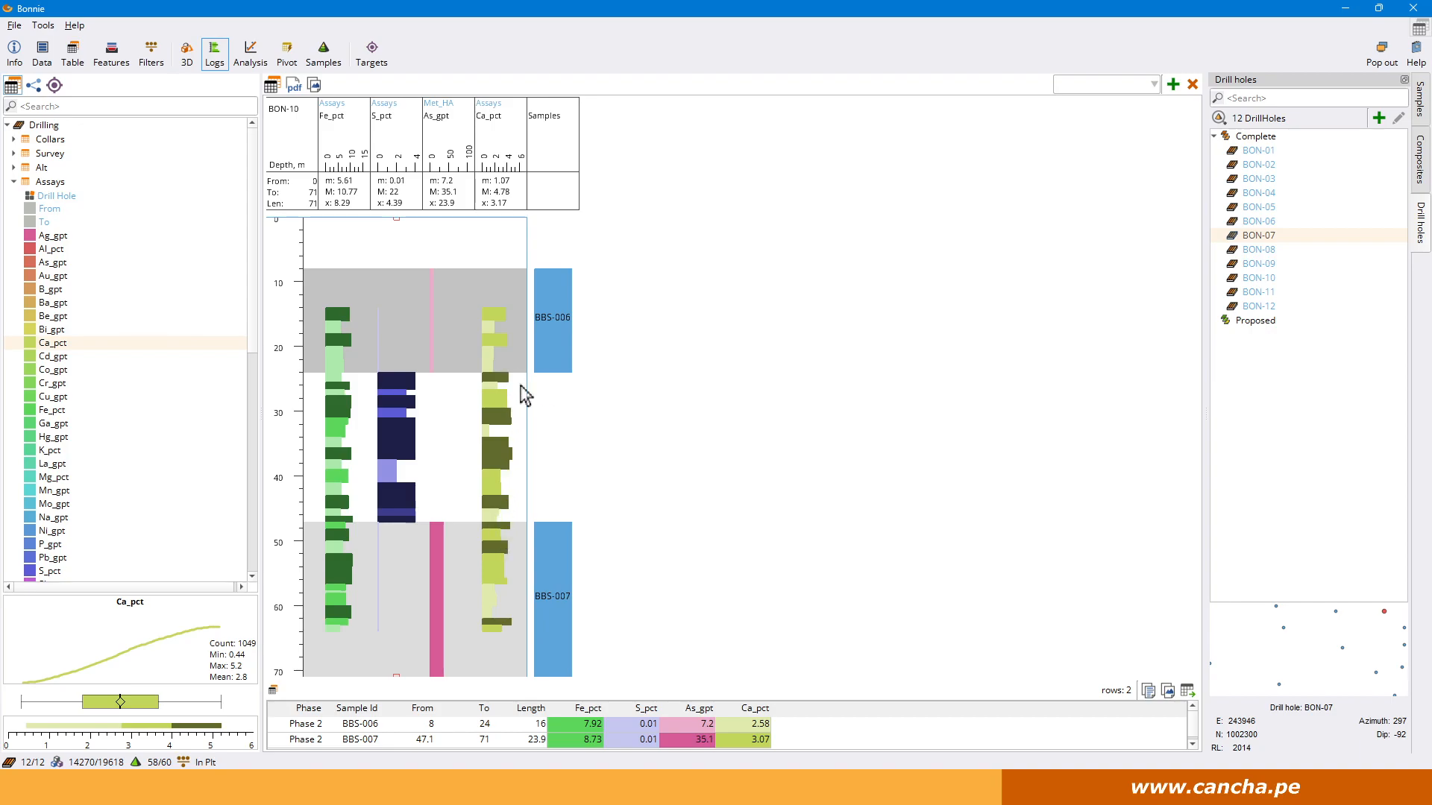
Check the column statistics in the BON-10 log for the depth intervals 27.6 to 39 m and 52 to 62 m.
{"action": "left_click_drag", "start_coordinate": [498, 416], "coordinate": [517, 471]}
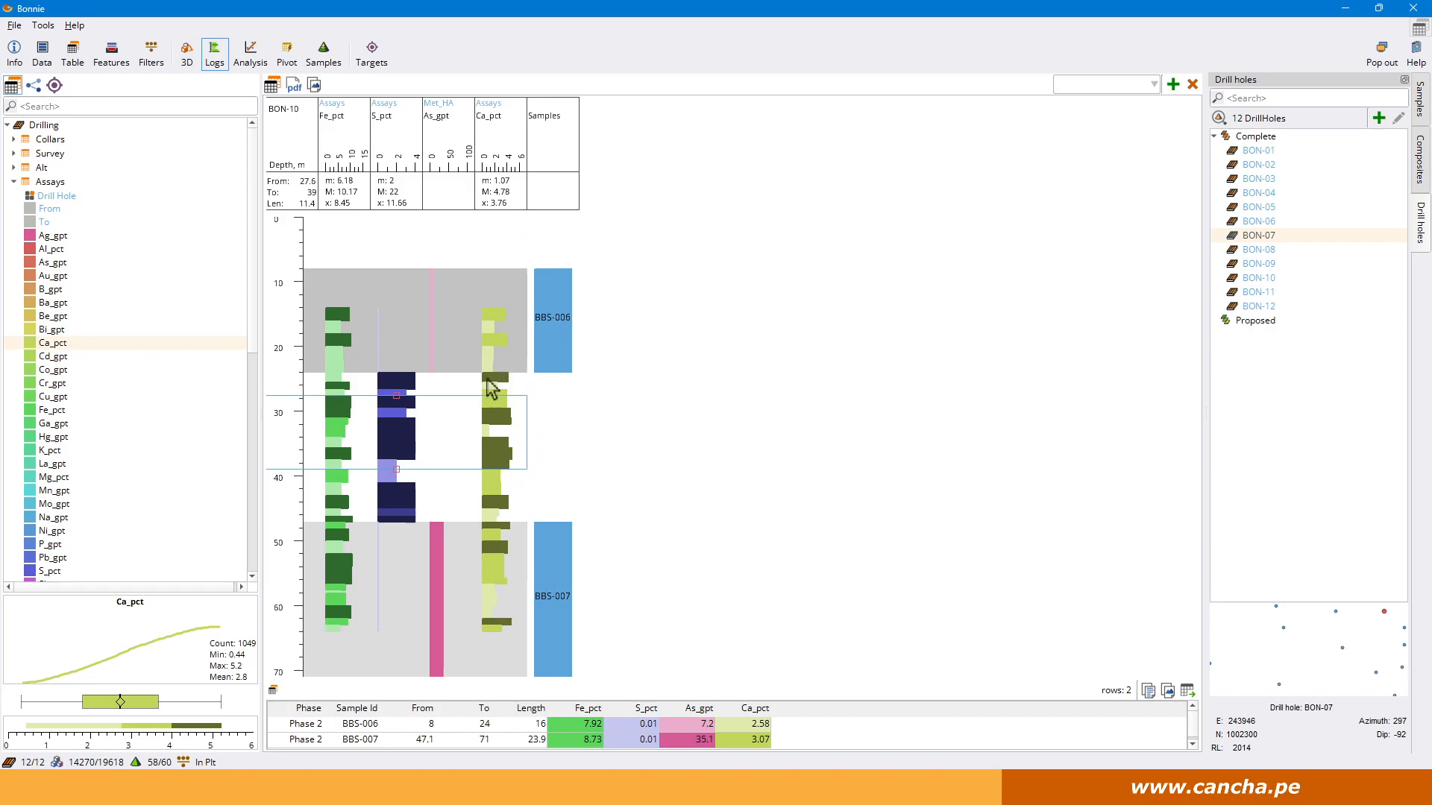
{"action": "left_click", "coordinate": [496, 566]}
{"action": "left_click_drag", "start_coordinate": [496, 566], "coordinate": [496, 618]}
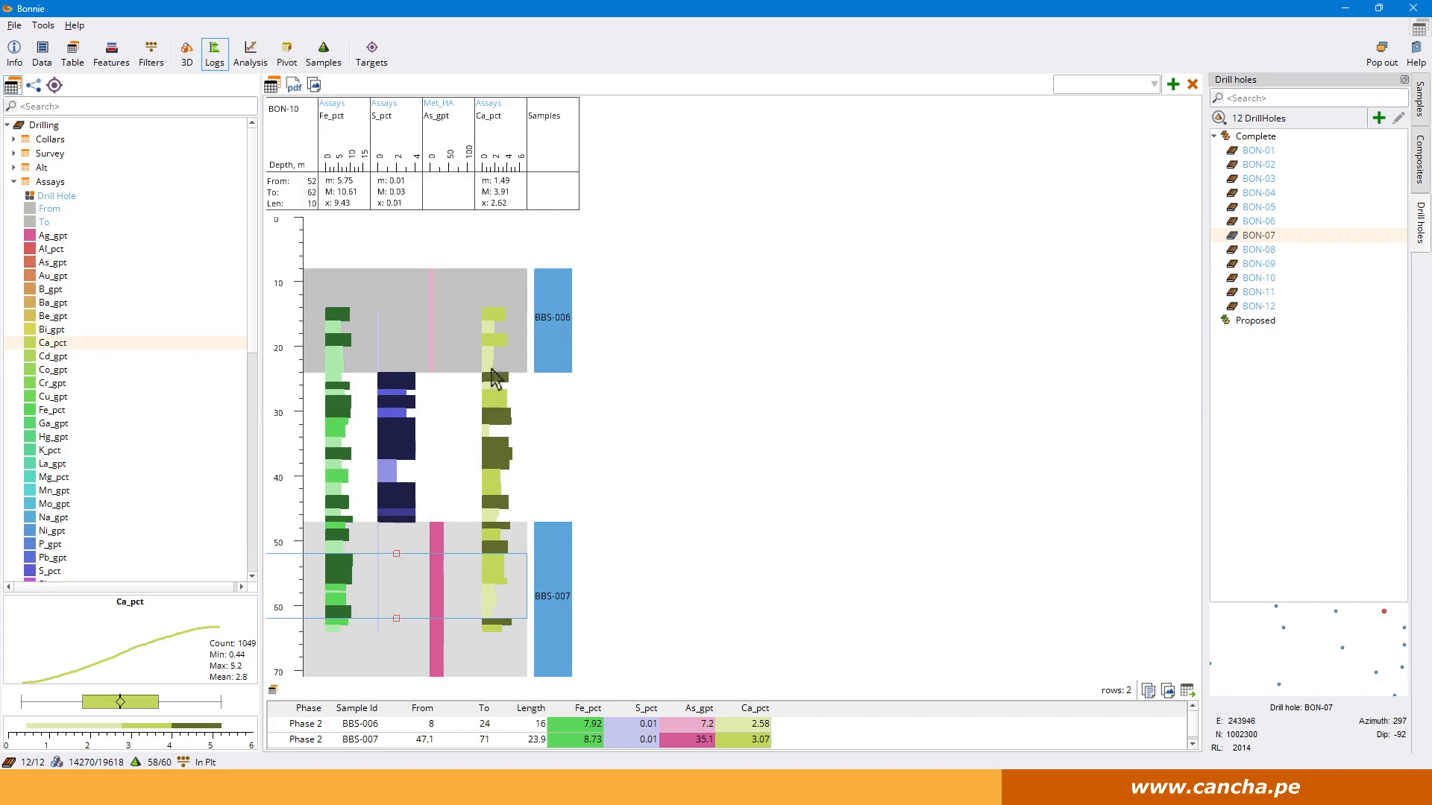
Create smooth and segment features from the Assays Ca_pct data and select the segment feature.
{"action": "right_click", "coordinate": [63, 348]}
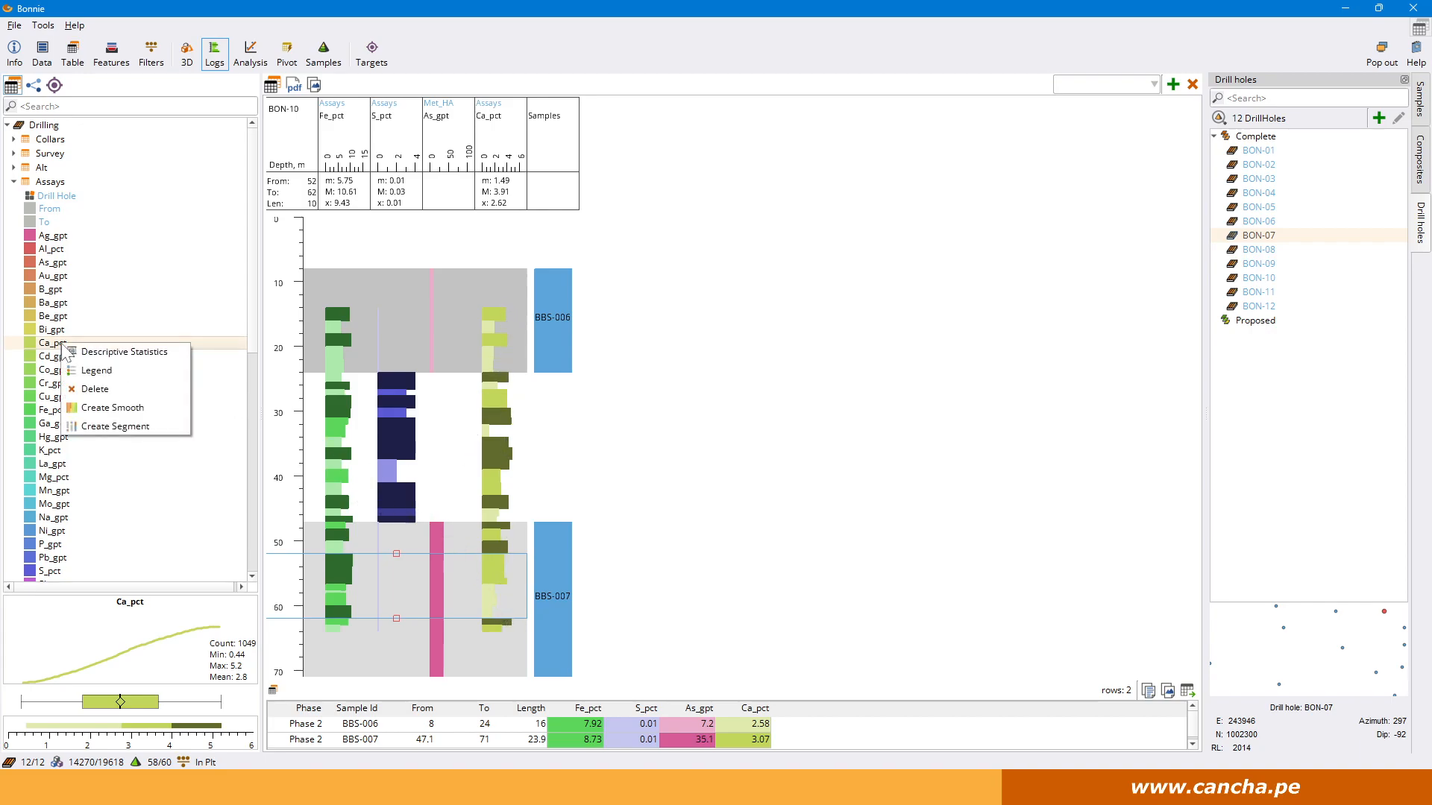
{"action": "left_click", "coordinate": [128, 409]}
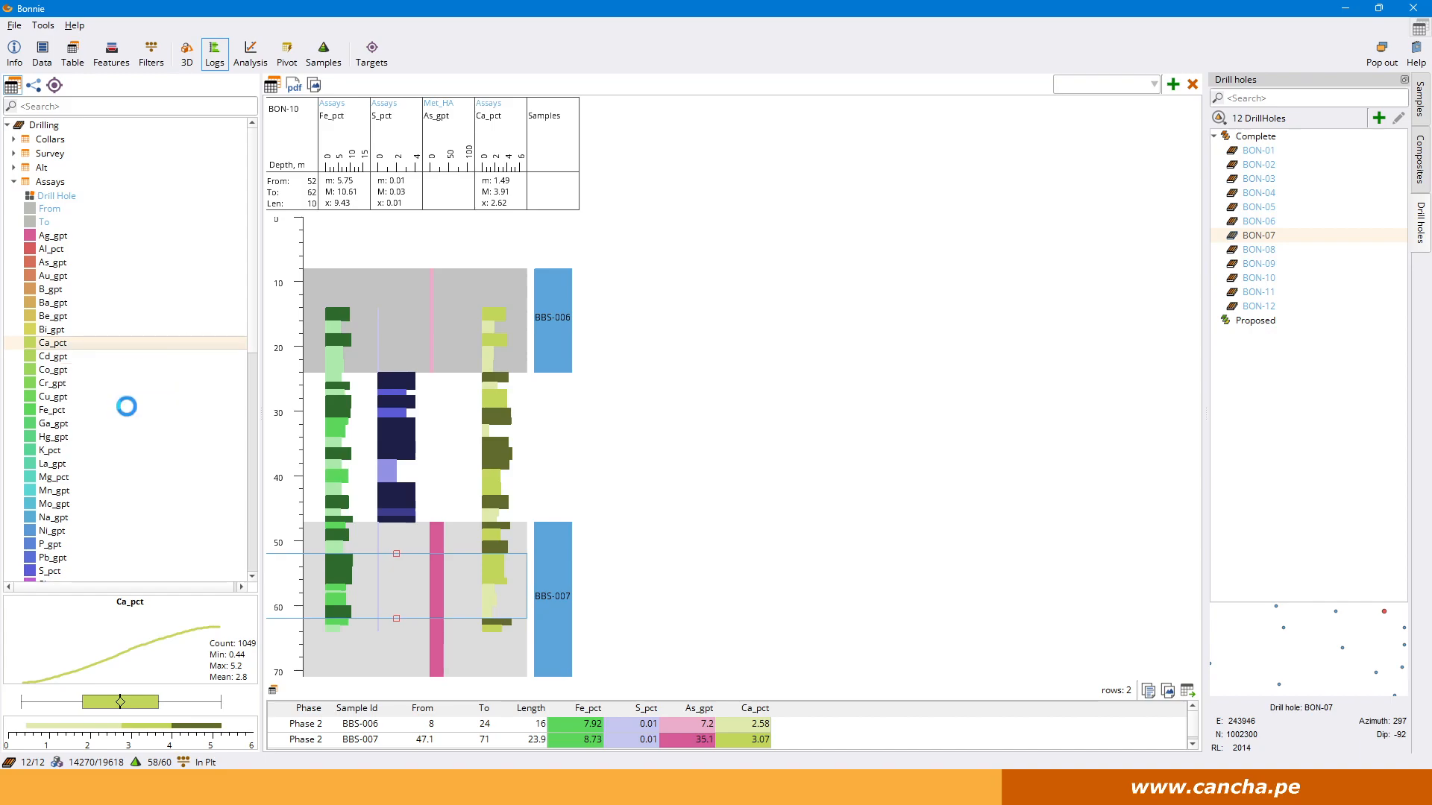
{"action": "right_click", "coordinate": [77, 344]}
{"action": "left_click", "coordinate": [118, 425]}
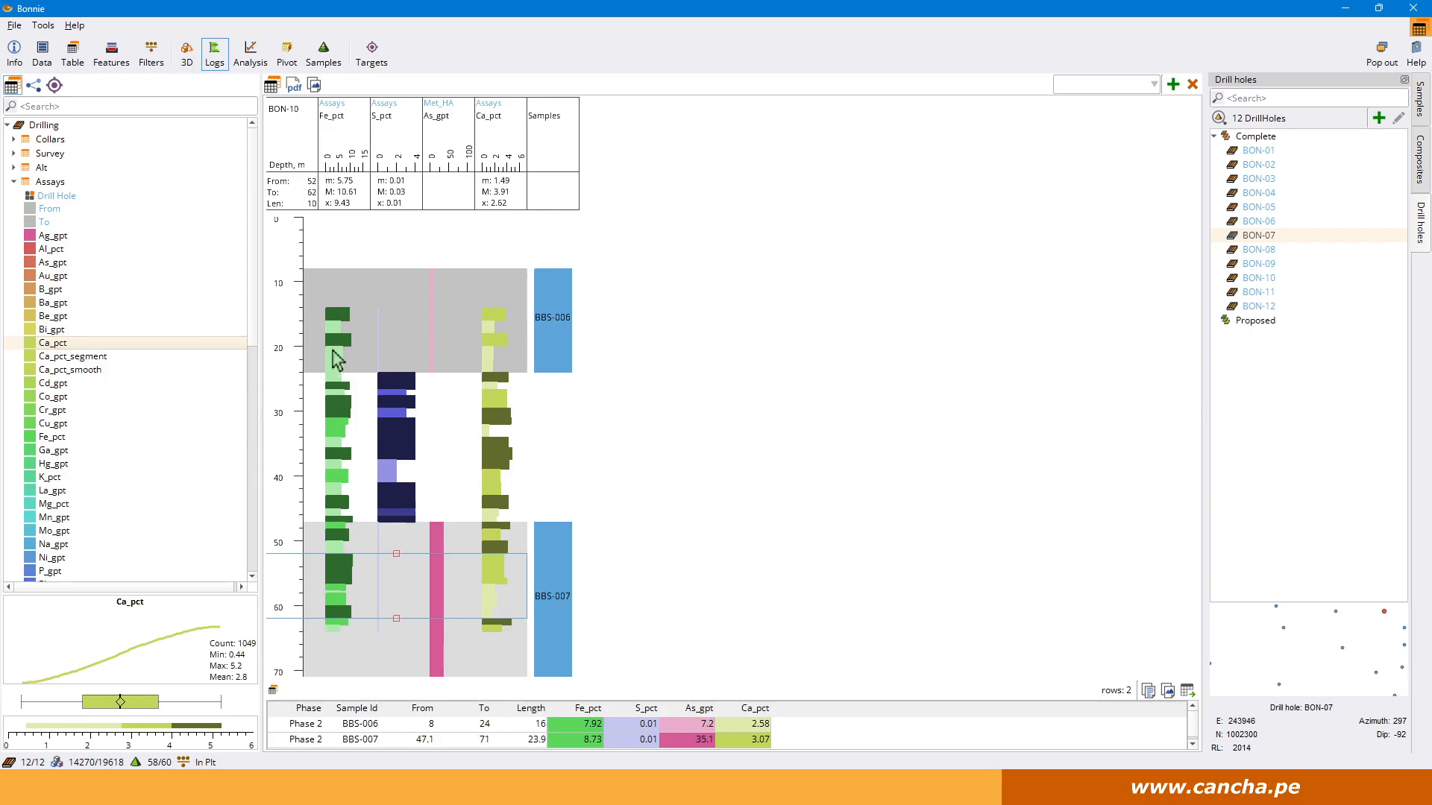
{"action": "left_click", "coordinate": [101, 358]}
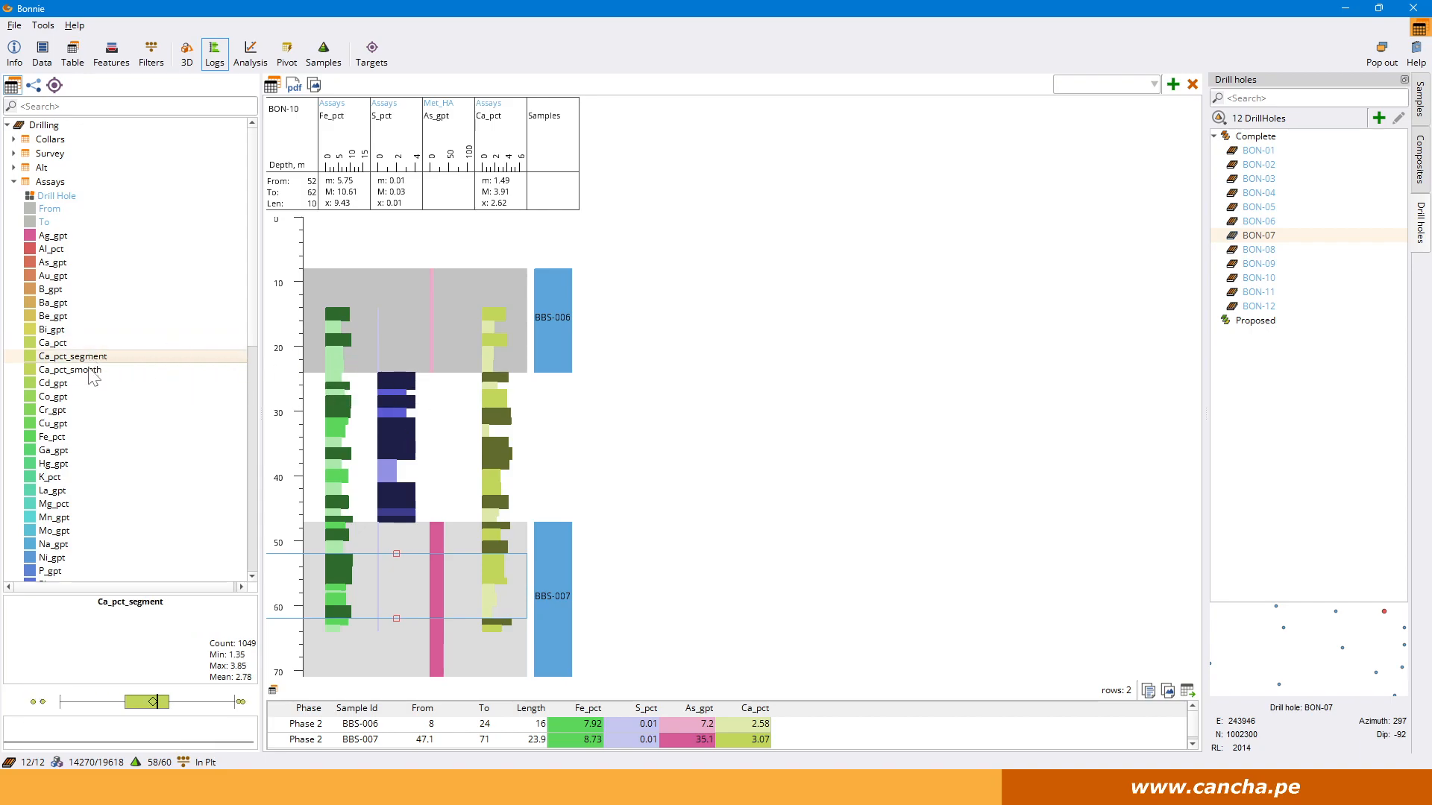
Add the Assays Ca_pct_segment and Ca_pct_smooth features as columns to the BON-10 log.
{"action": "left_click", "coordinate": [1419, 28]}
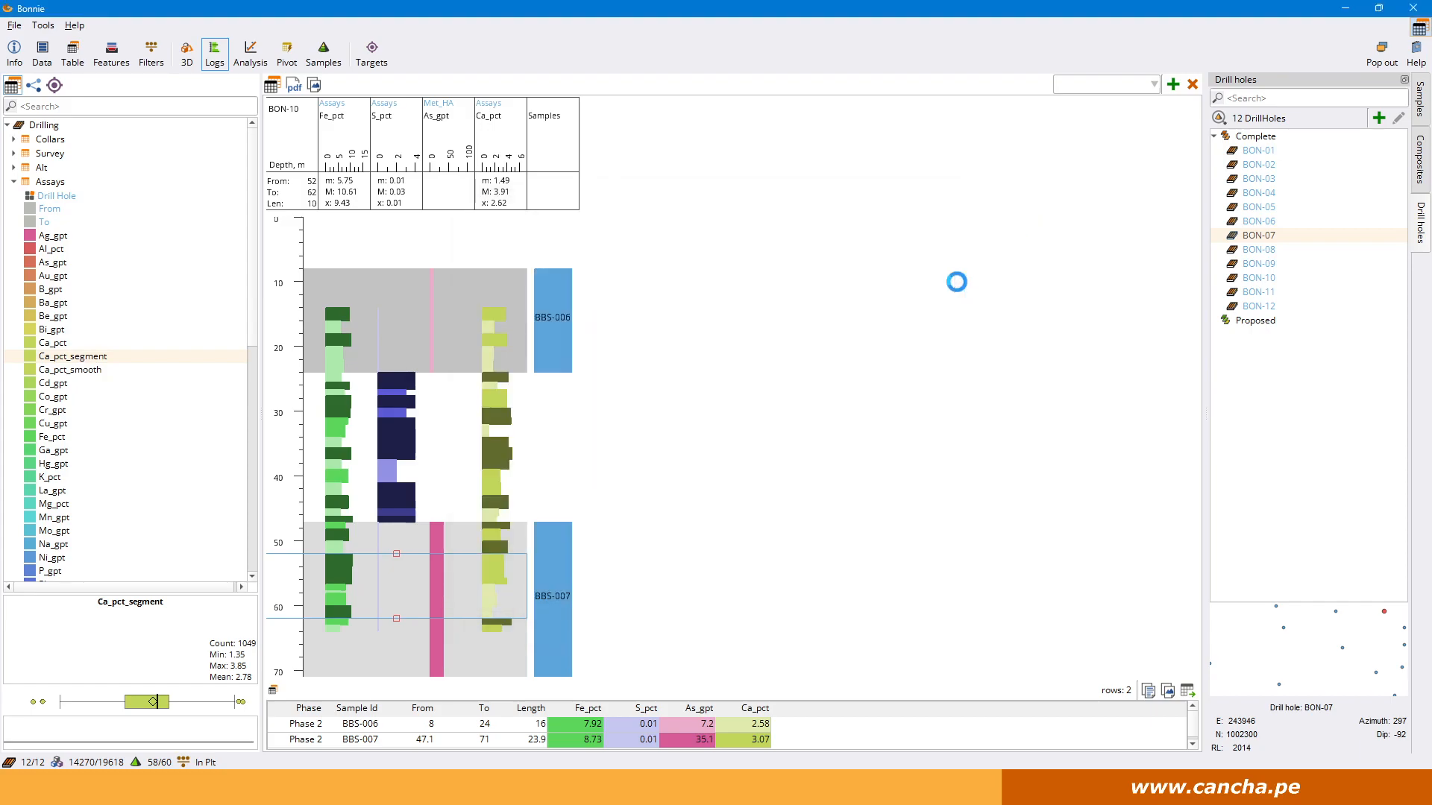
{"action": "double_click", "coordinate": [95, 356]}
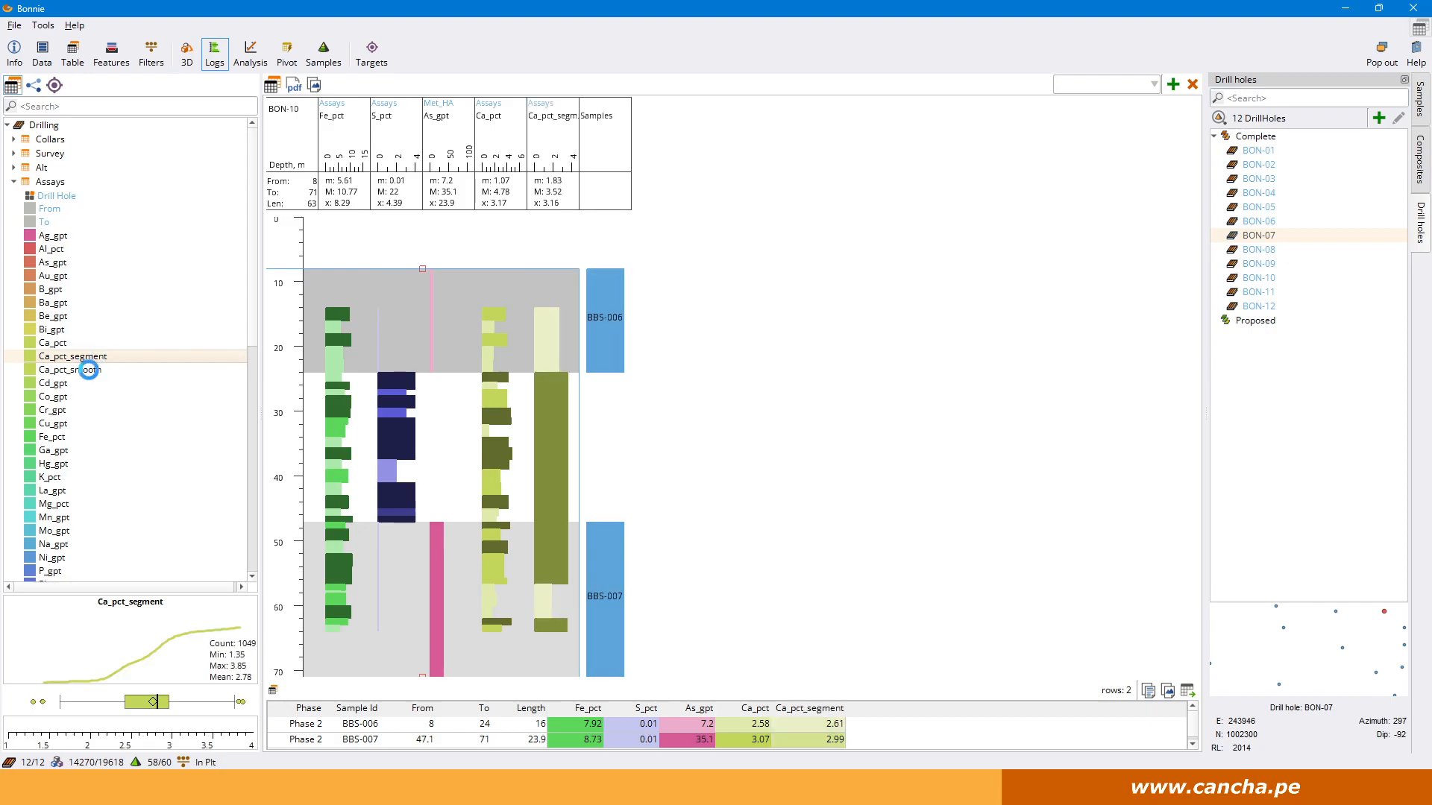
{"action": "double_click", "coordinate": [89, 358]}
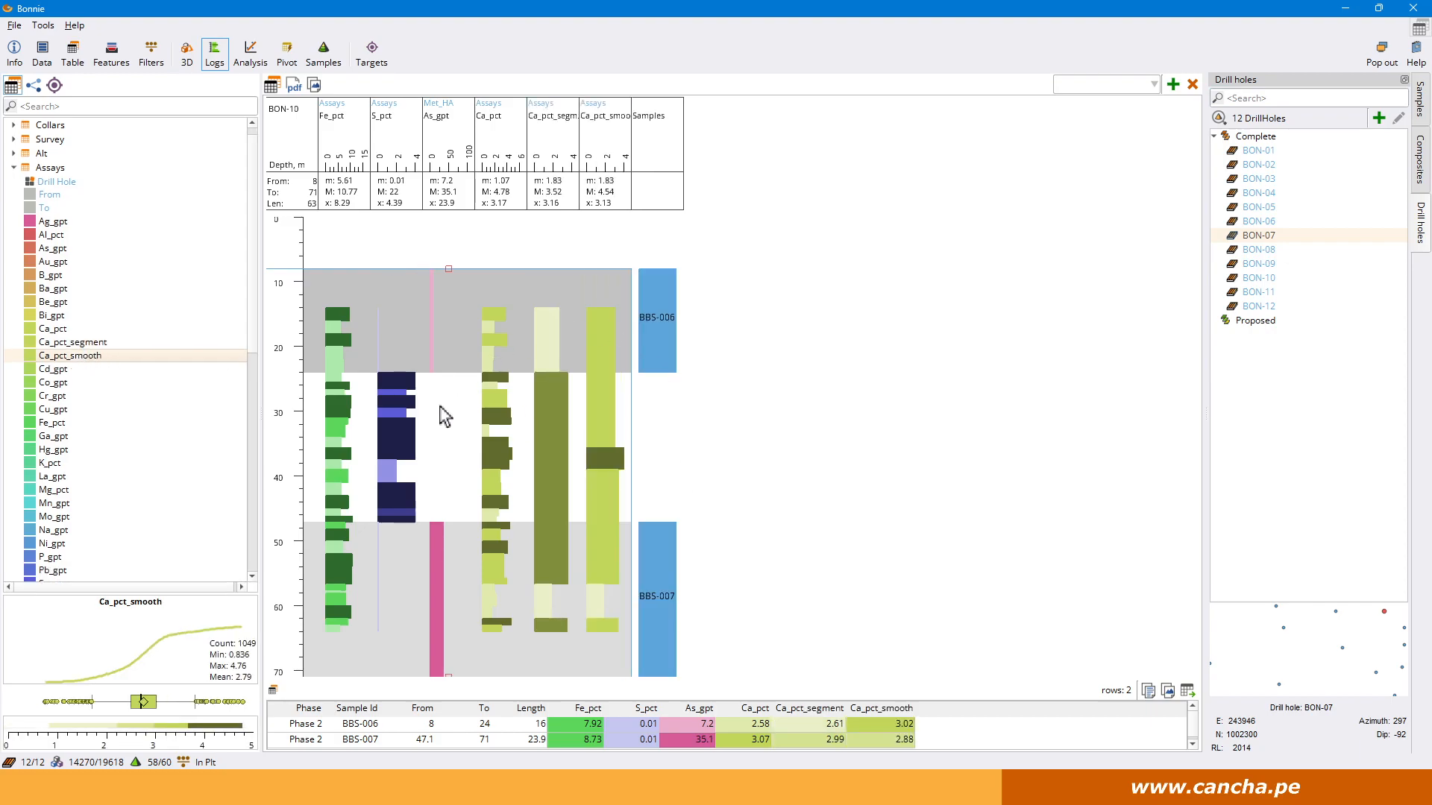
Check the column statistics for individual intervals of the Ca_pct_segment and Ca_pct_smooth columns in the BON-10 log.
{"action": "left_click", "coordinate": [558, 406]}
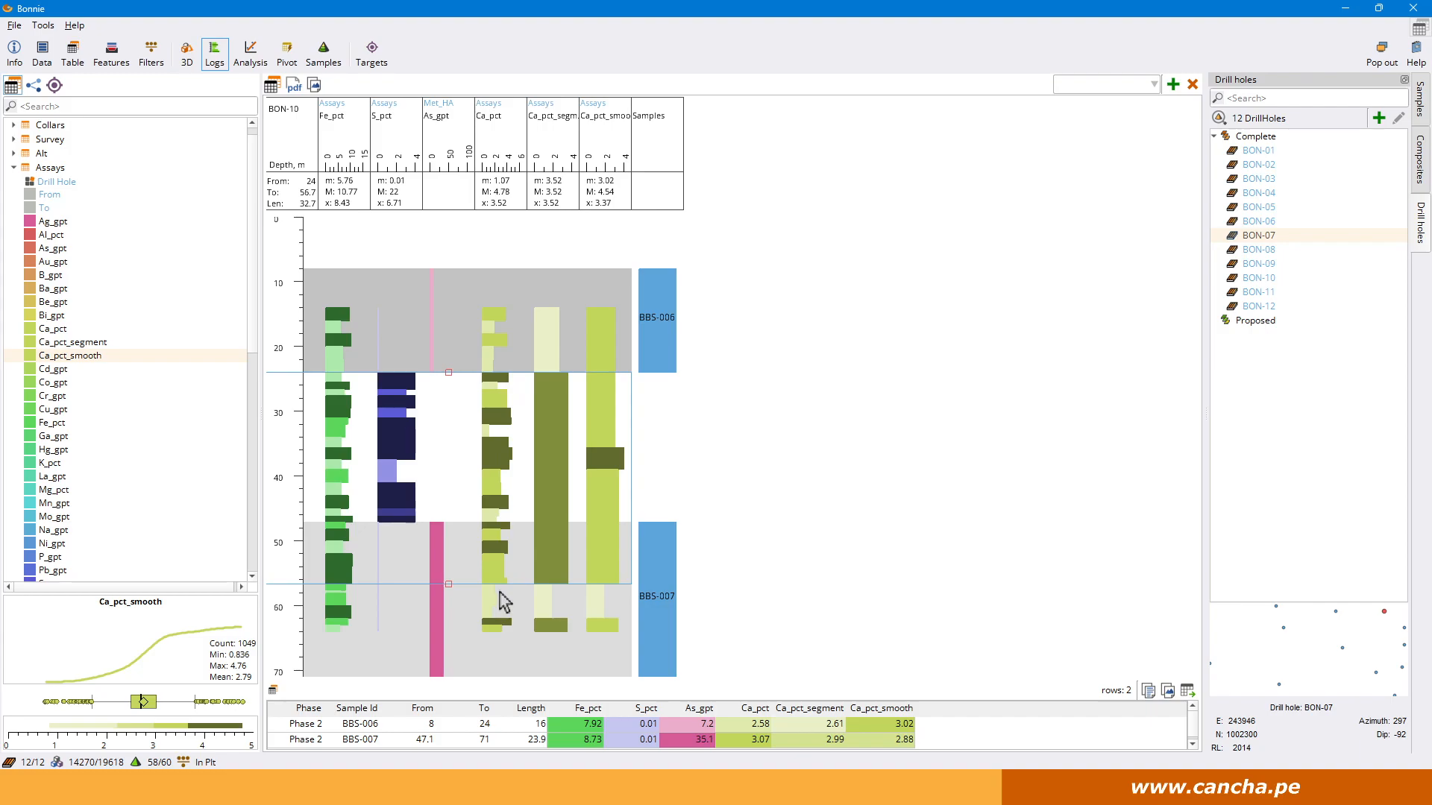
{"action": "left_click", "coordinate": [547, 329]}
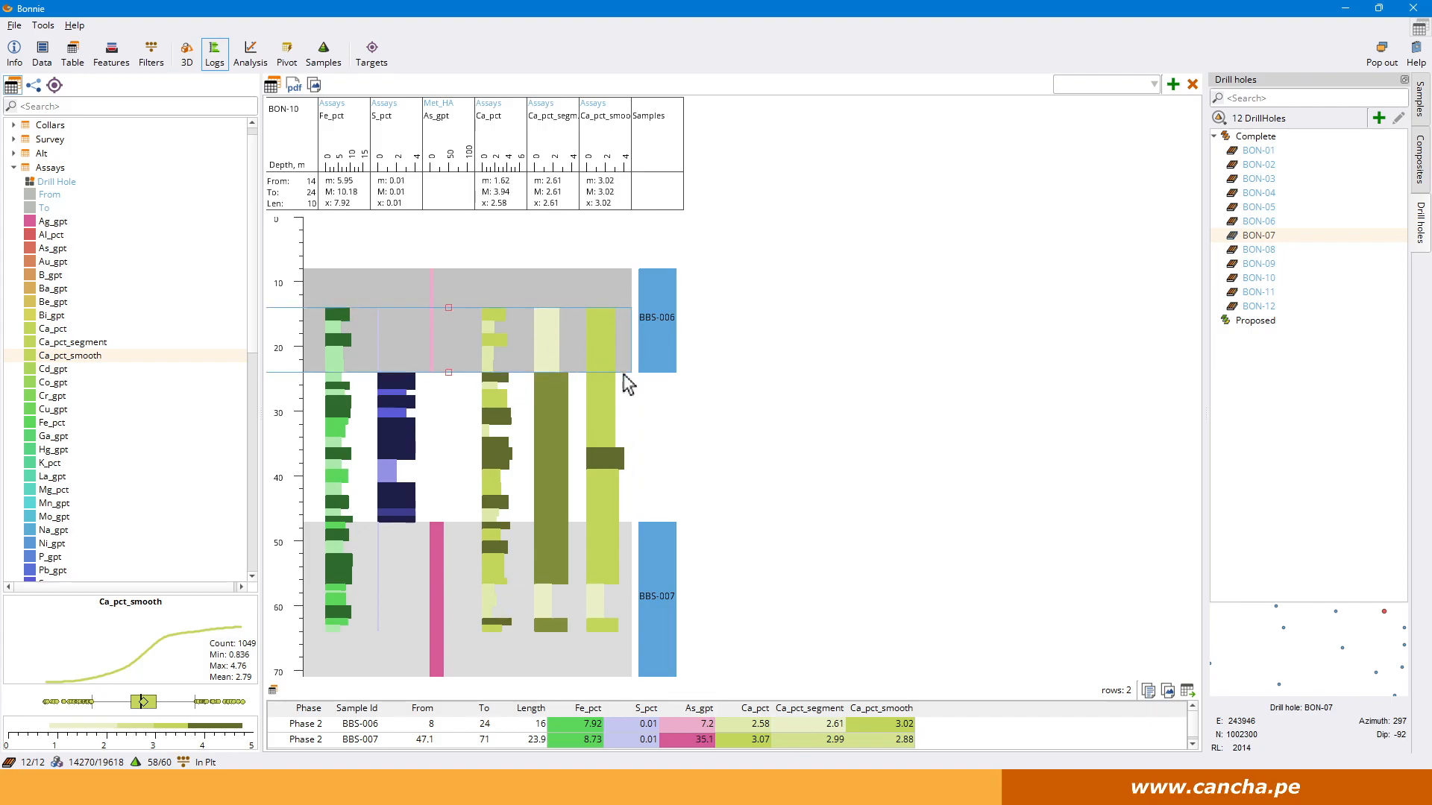
{"action": "left_click", "coordinate": [608, 463]}
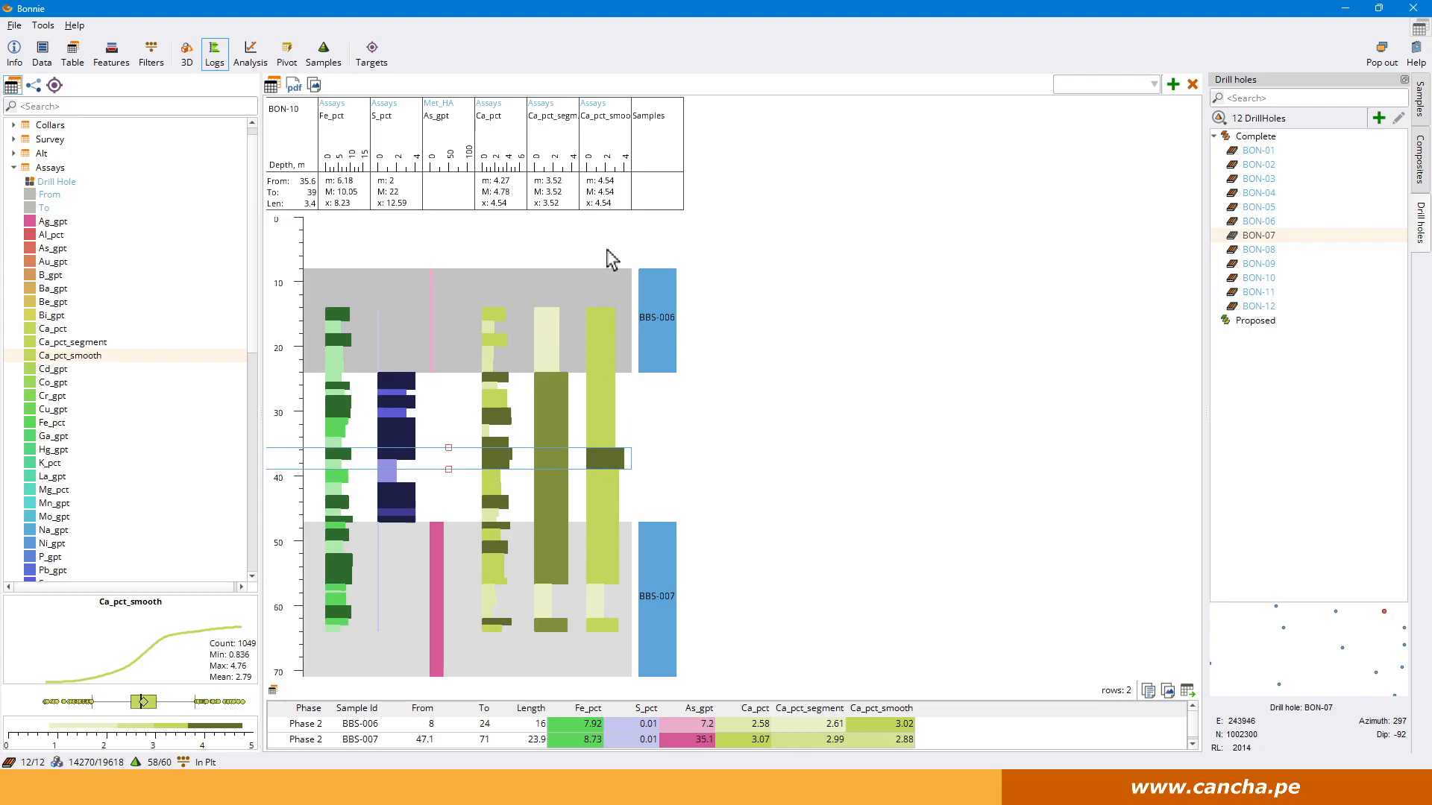
{"action": "left_click", "coordinate": [560, 408]}
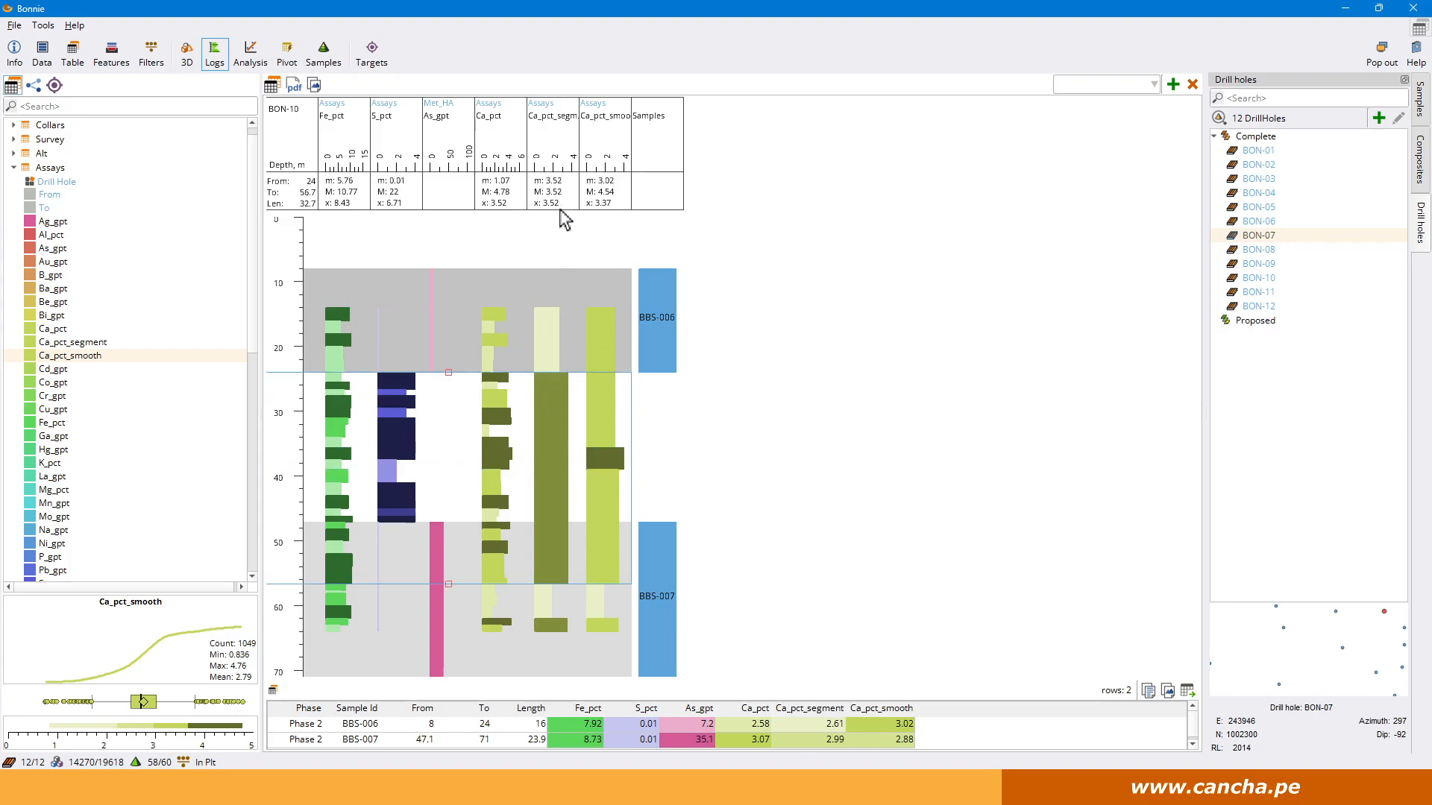
{"action": "left_click", "coordinate": [616, 465]}
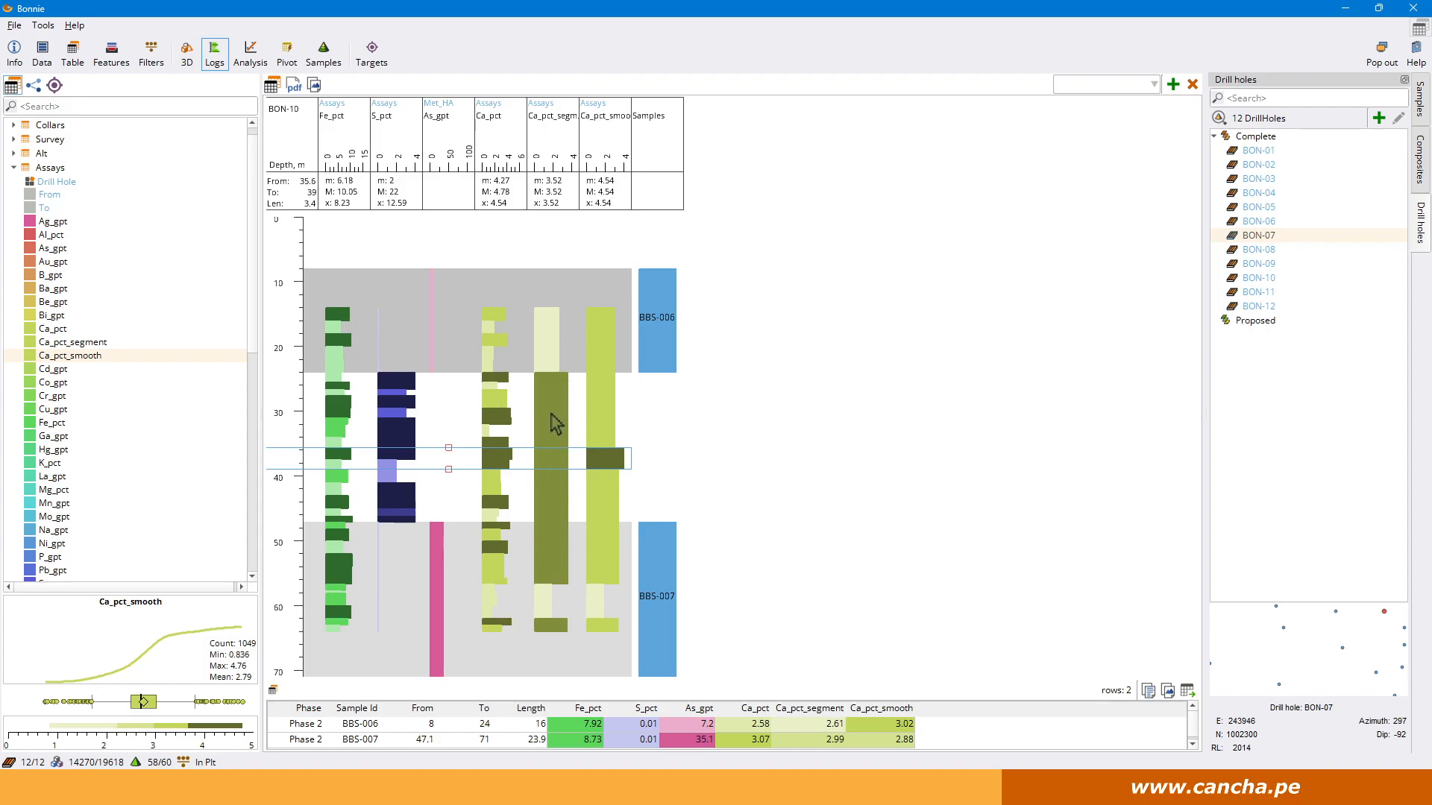
{"action": "left_click", "coordinate": [552, 558]}
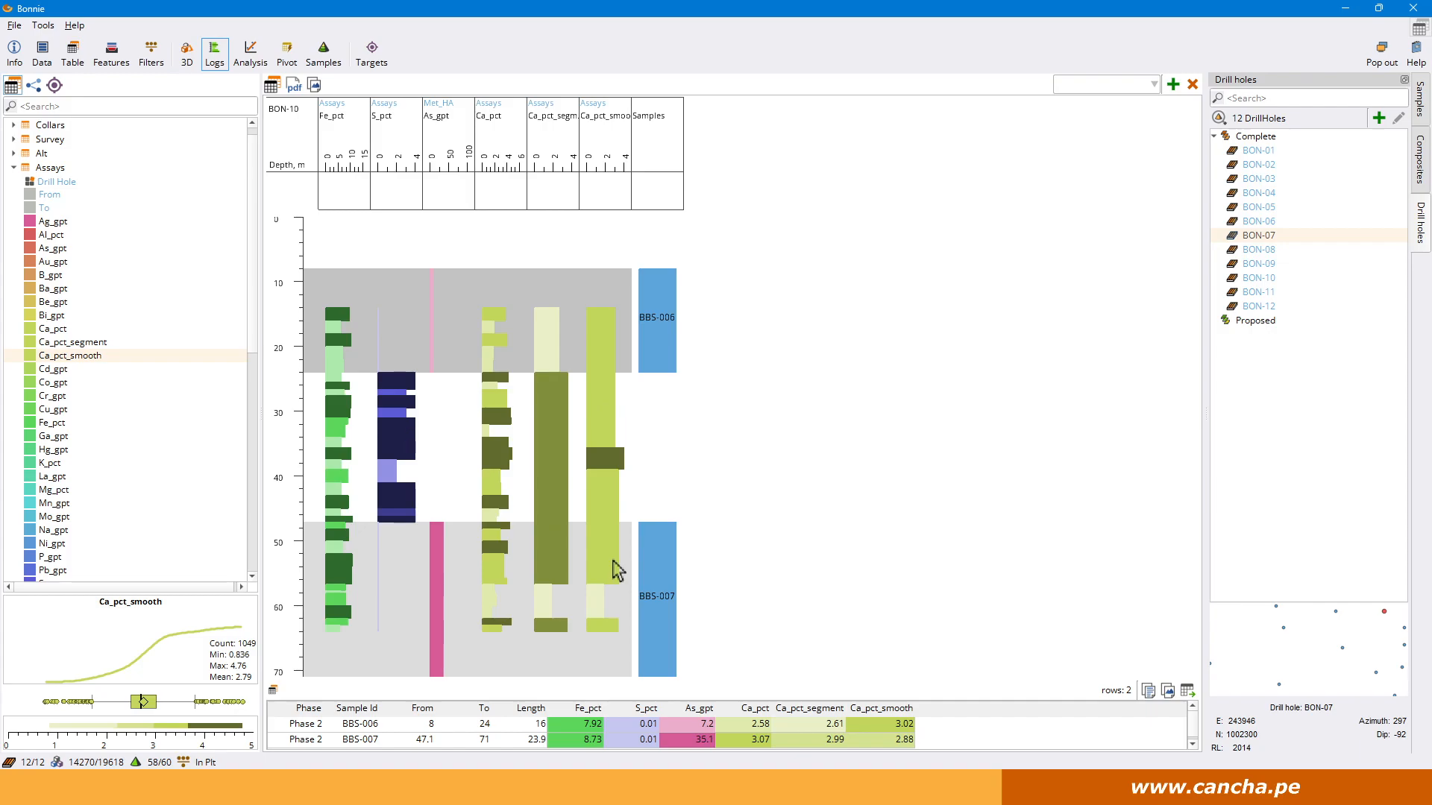
Display the BON-03 log and check the statistics of its uppermost Ca_pct_segment interval.
{"action": "left_click", "coordinate": [1272, 278]}
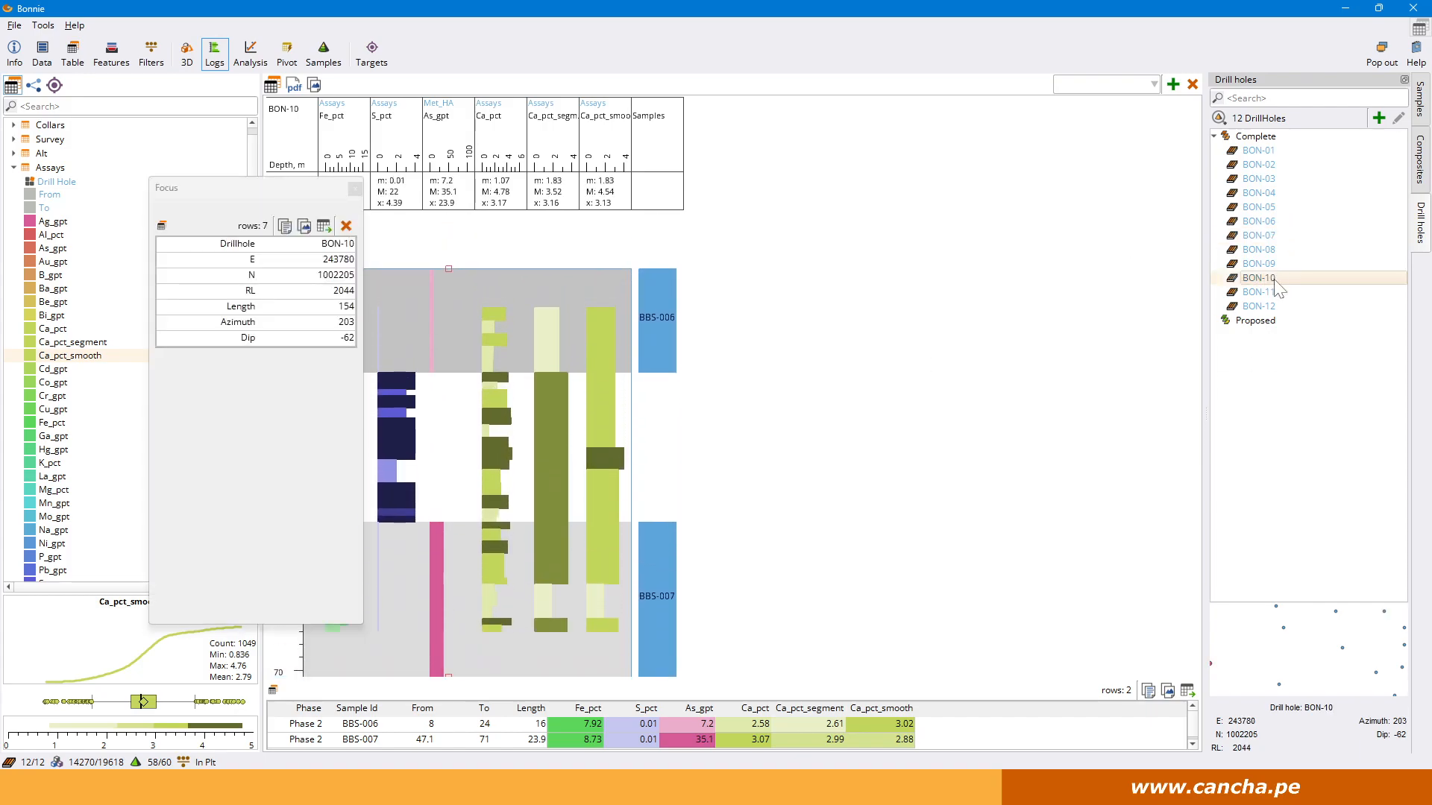
{"action": "left_click", "coordinate": [1268, 181]}
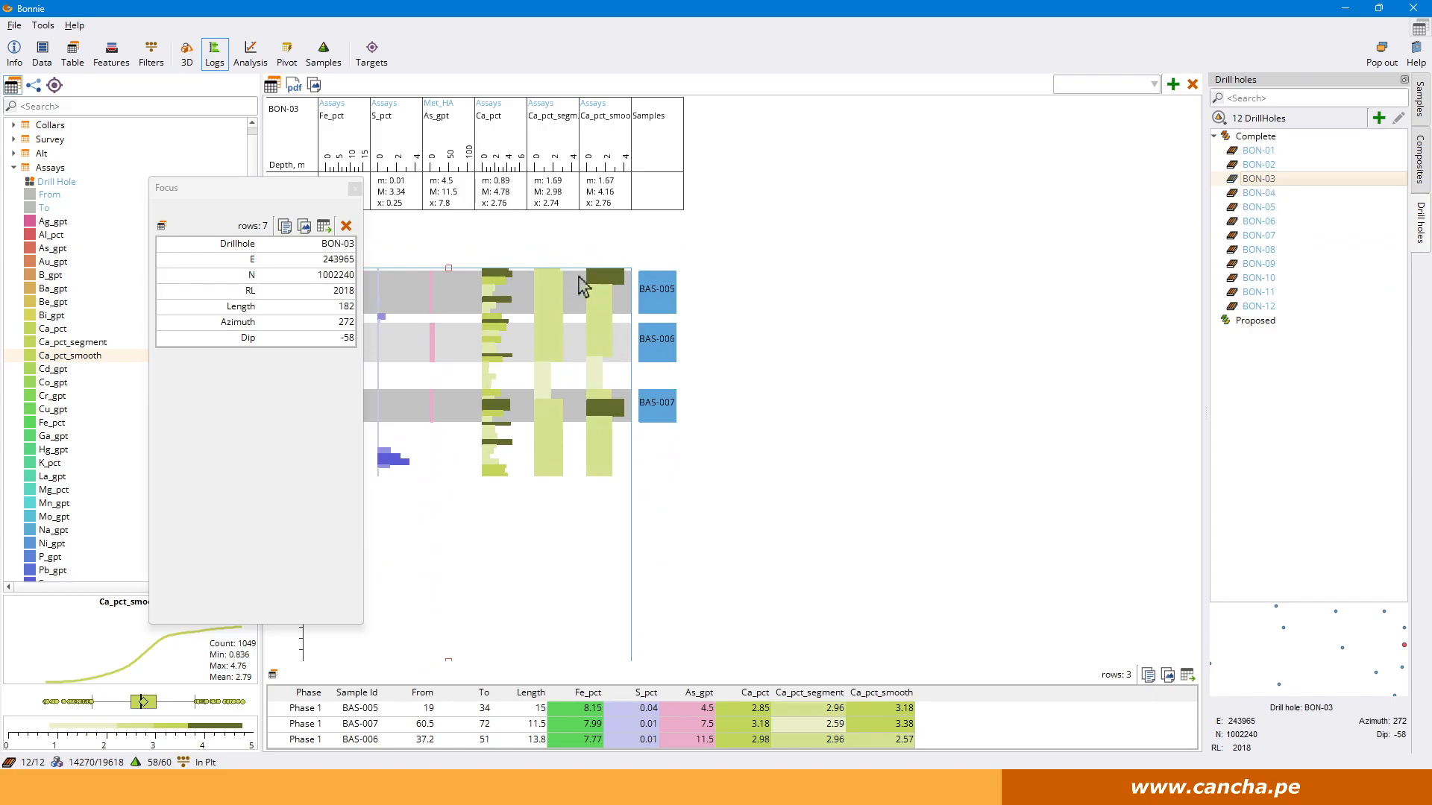
{"action": "left_click", "coordinate": [552, 303]}
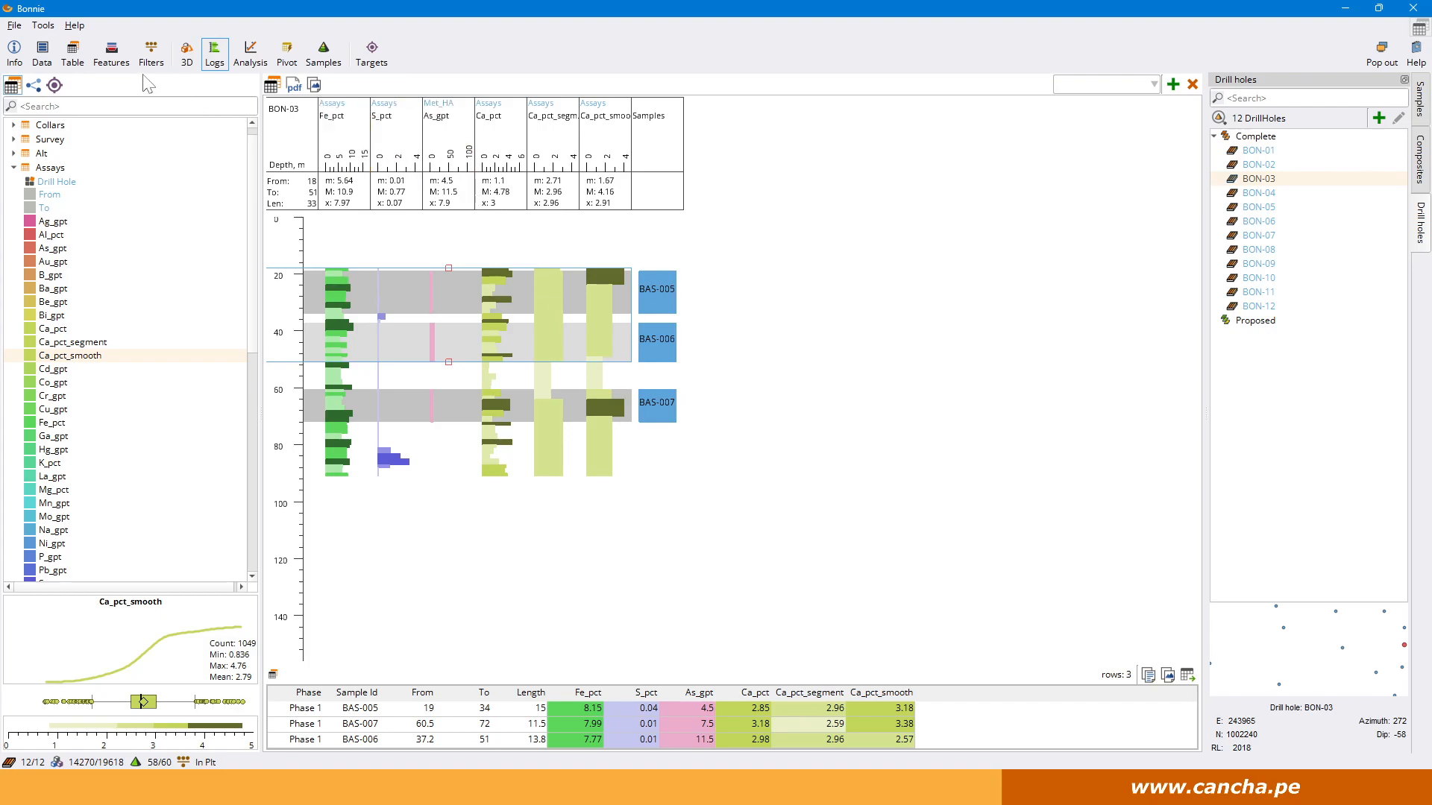
Open the Mineral Calculator among the feature tools and add Pyrite to its minerals.
{"action": "left_click", "coordinate": [111, 55]}
{"action": "left_click", "coordinate": [507, 84]}
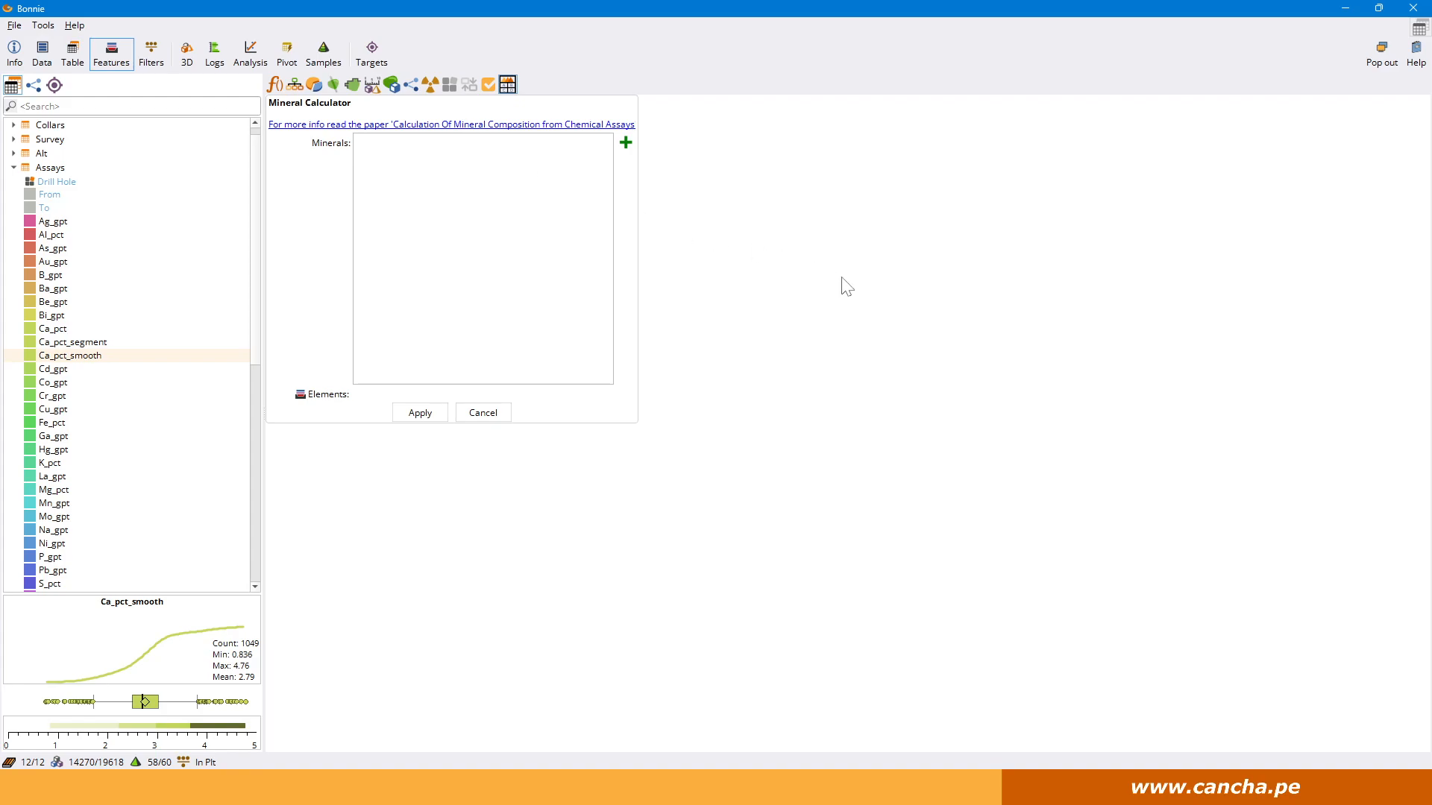
{"action": "left_click", "coordinate": [626, 143]}
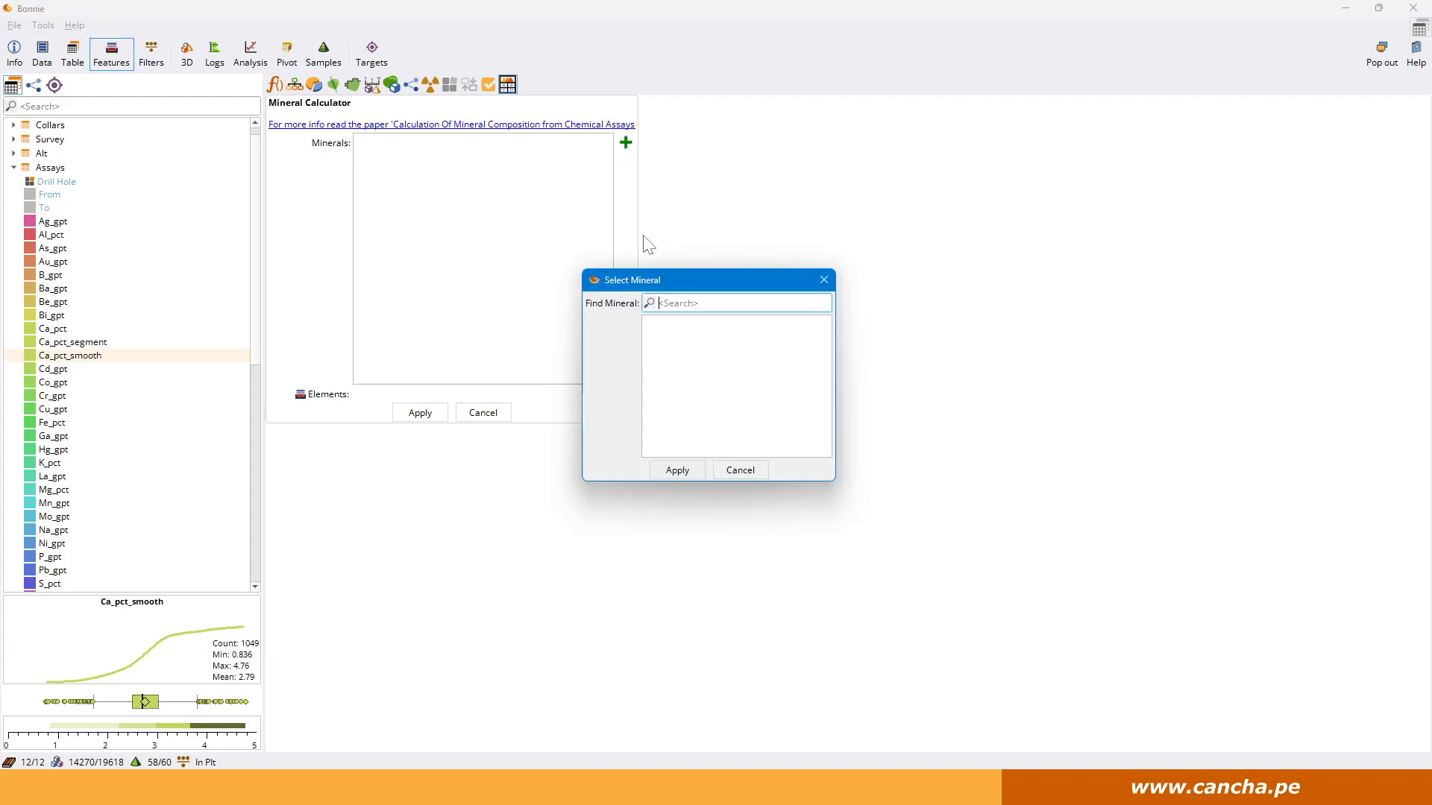
{"action": "type", "text": "Pyrite"}
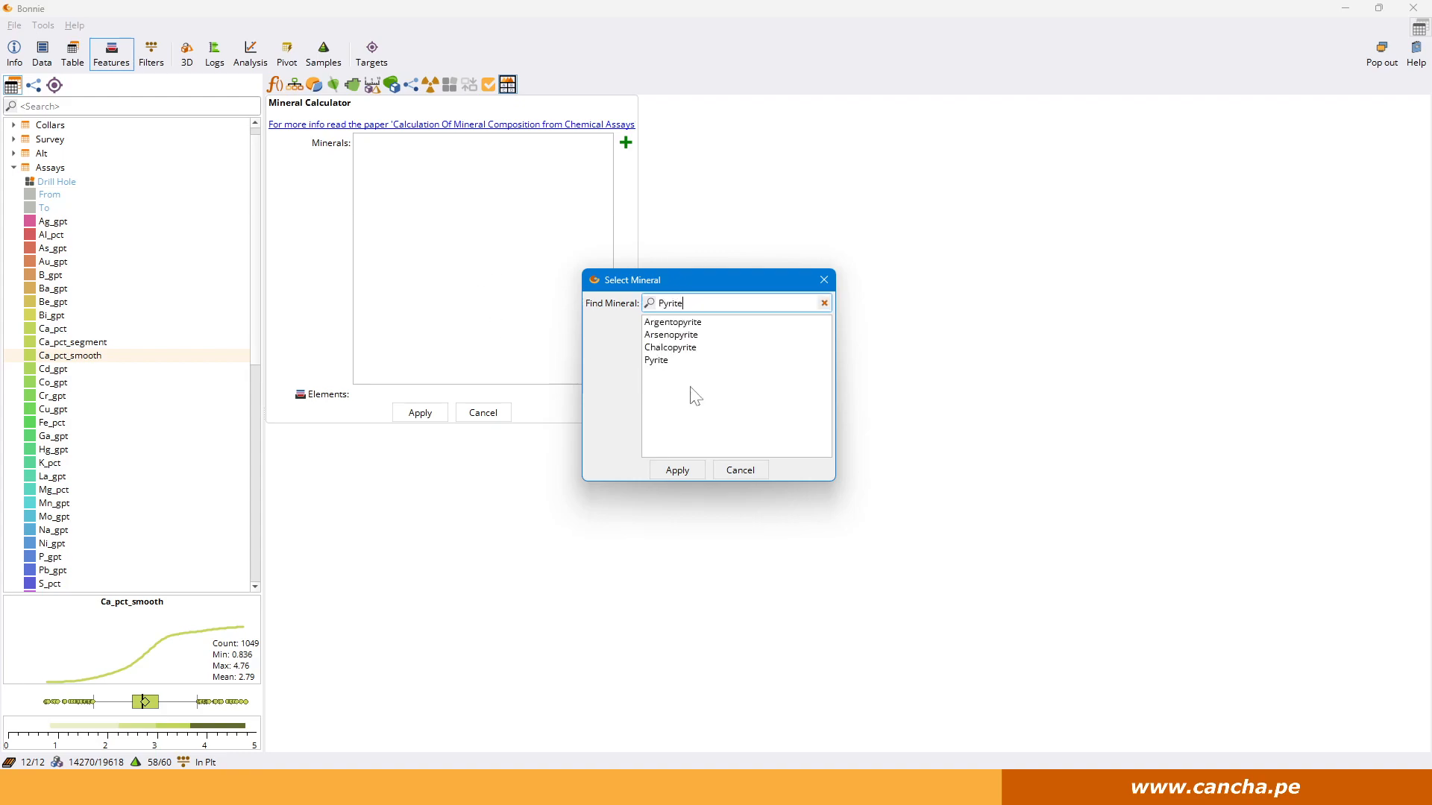
{"action": "left_click", "coordinate": [674, 361]}
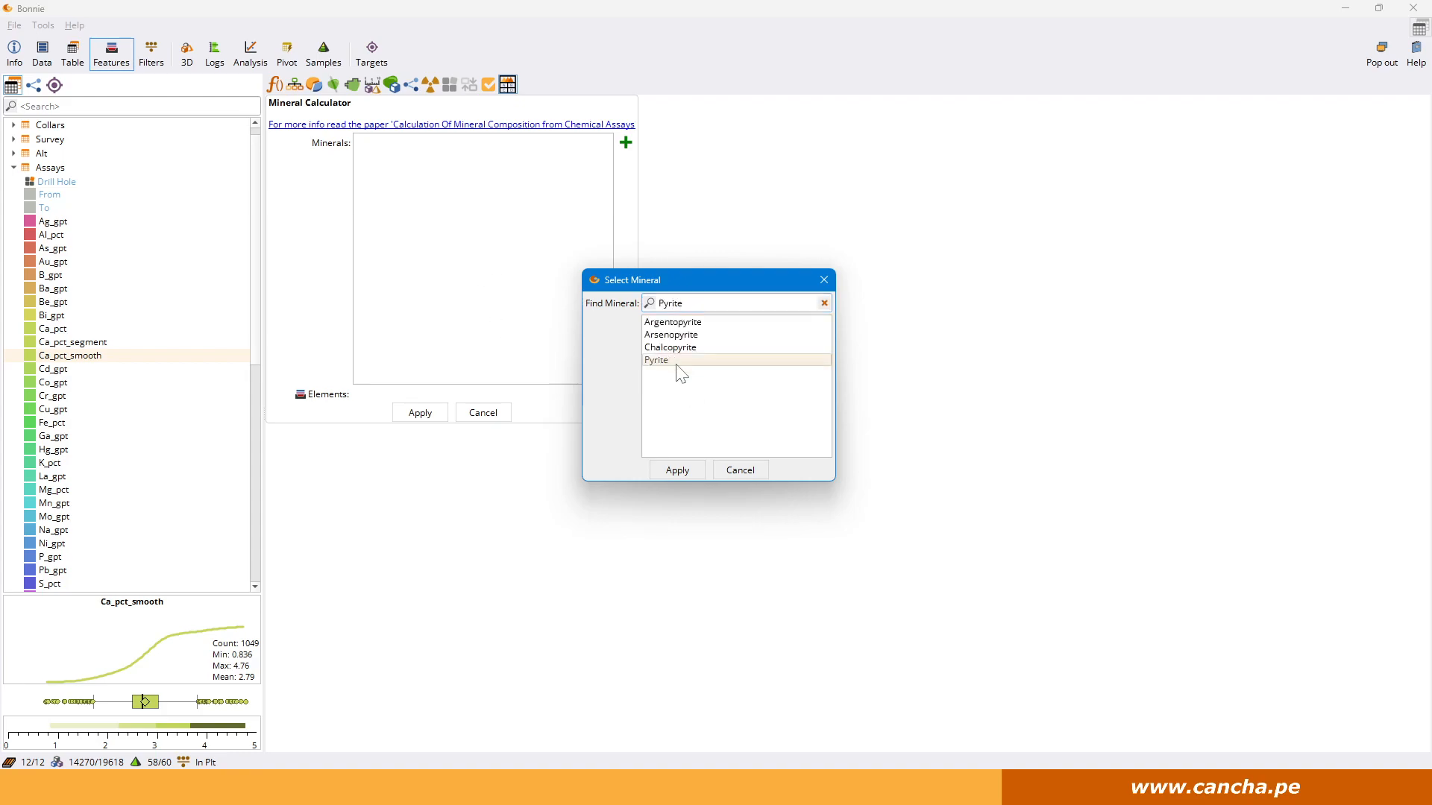
{"action": "left_click", "coordinate": [676, 470]}
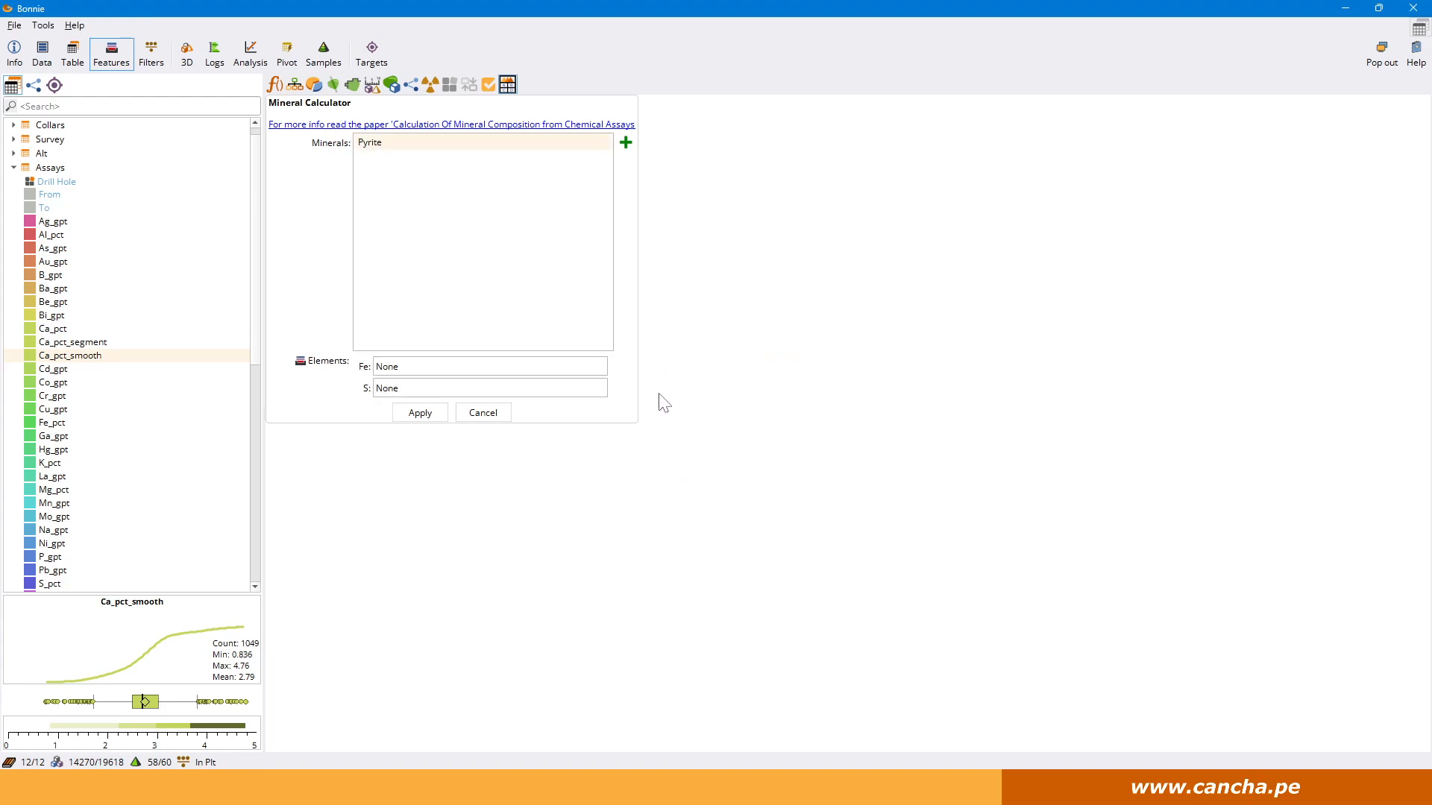
Add Hematite to the minerals in the Mineral Calculator.
{"action": "left_click", "coordinate": [625, 143]}
{"action": "type", "text": "Hem"}
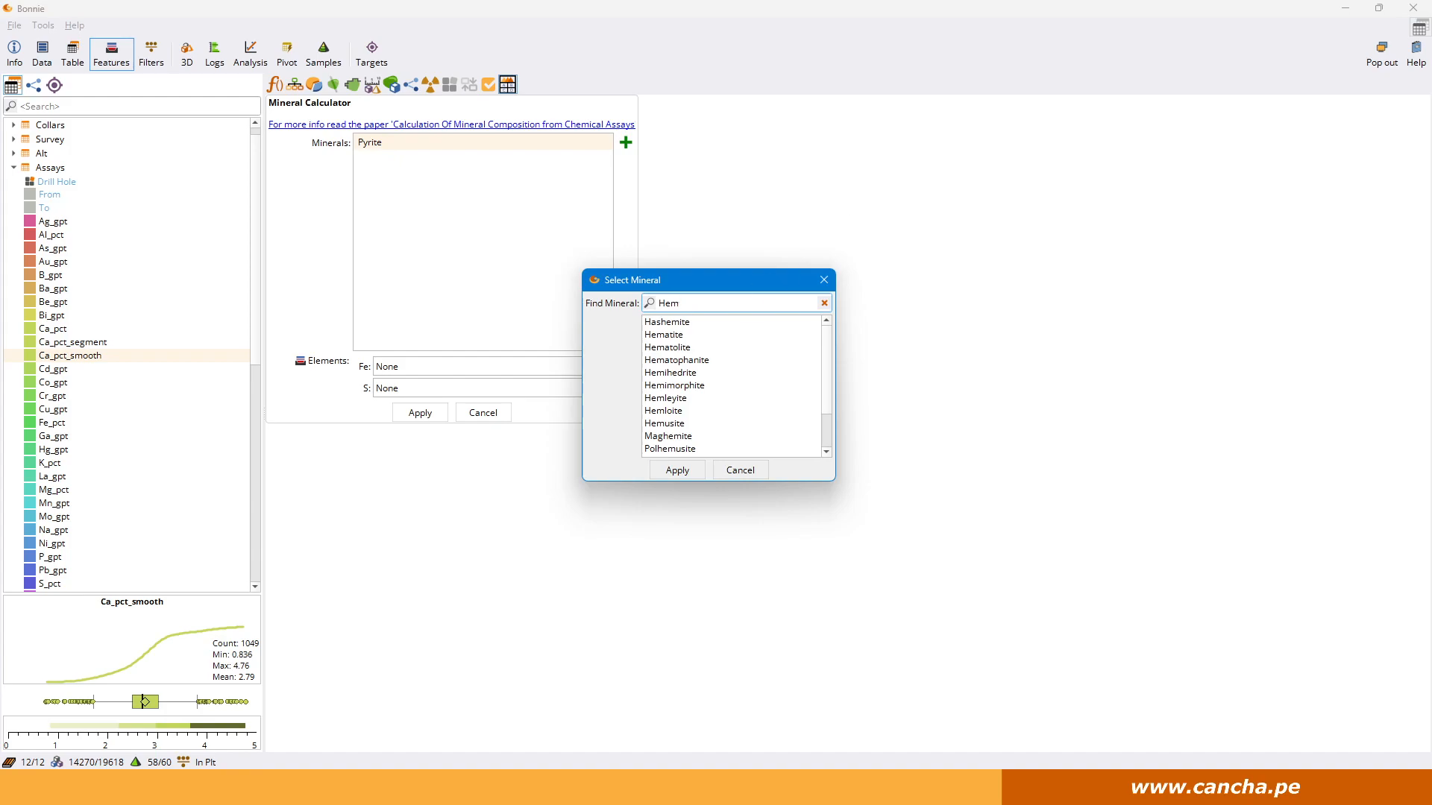
{"action": "left_click", "coordinate": [693, 336]}
{"action": "left_click", "coordinate": [676, 469]}
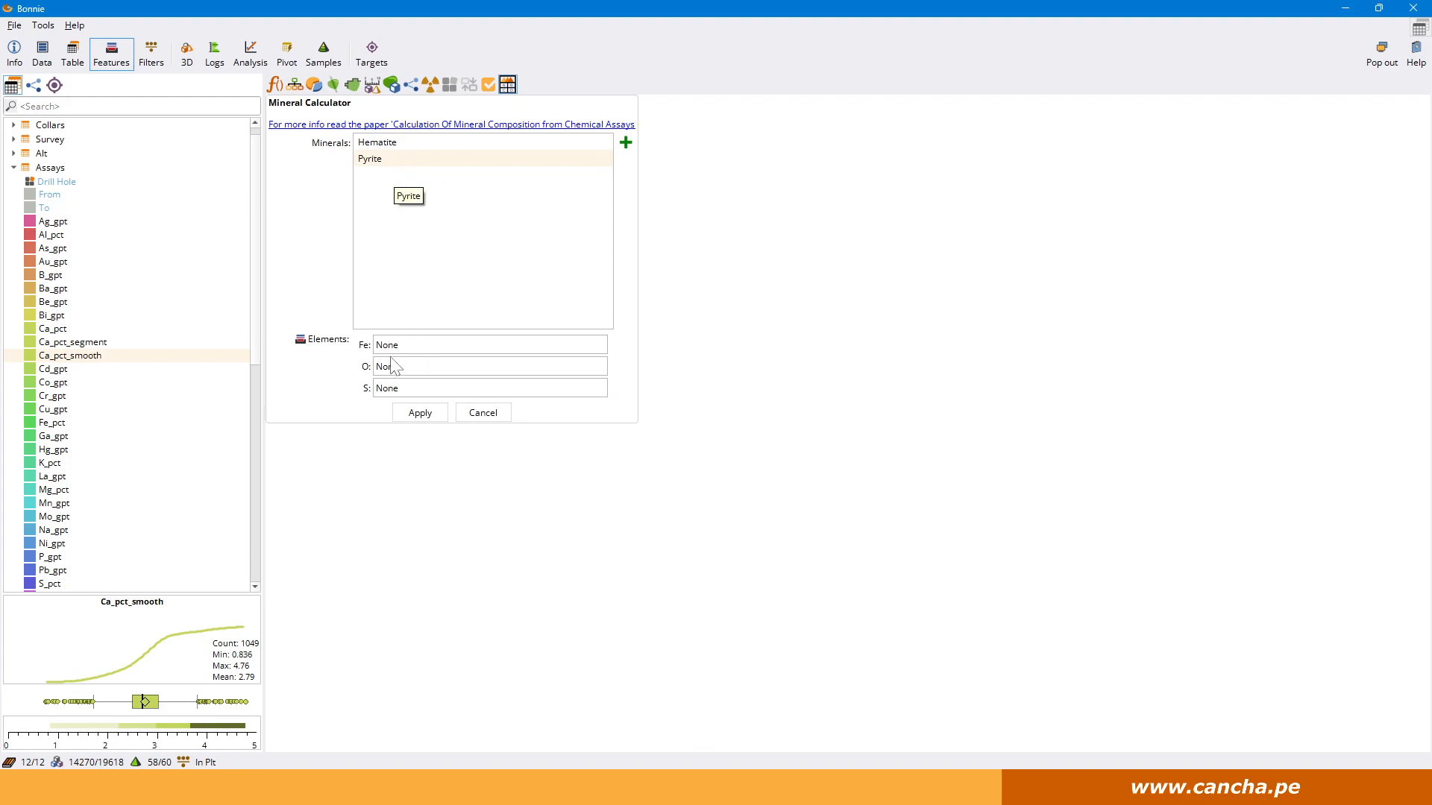
Assign Fe_pct to Fe and S_pct to S, calculate the minerals, and locate the new features under Assays.
{"action": "left_click_drag", "start_coordinate": [57, 422], "coordinate": [395, 347]}
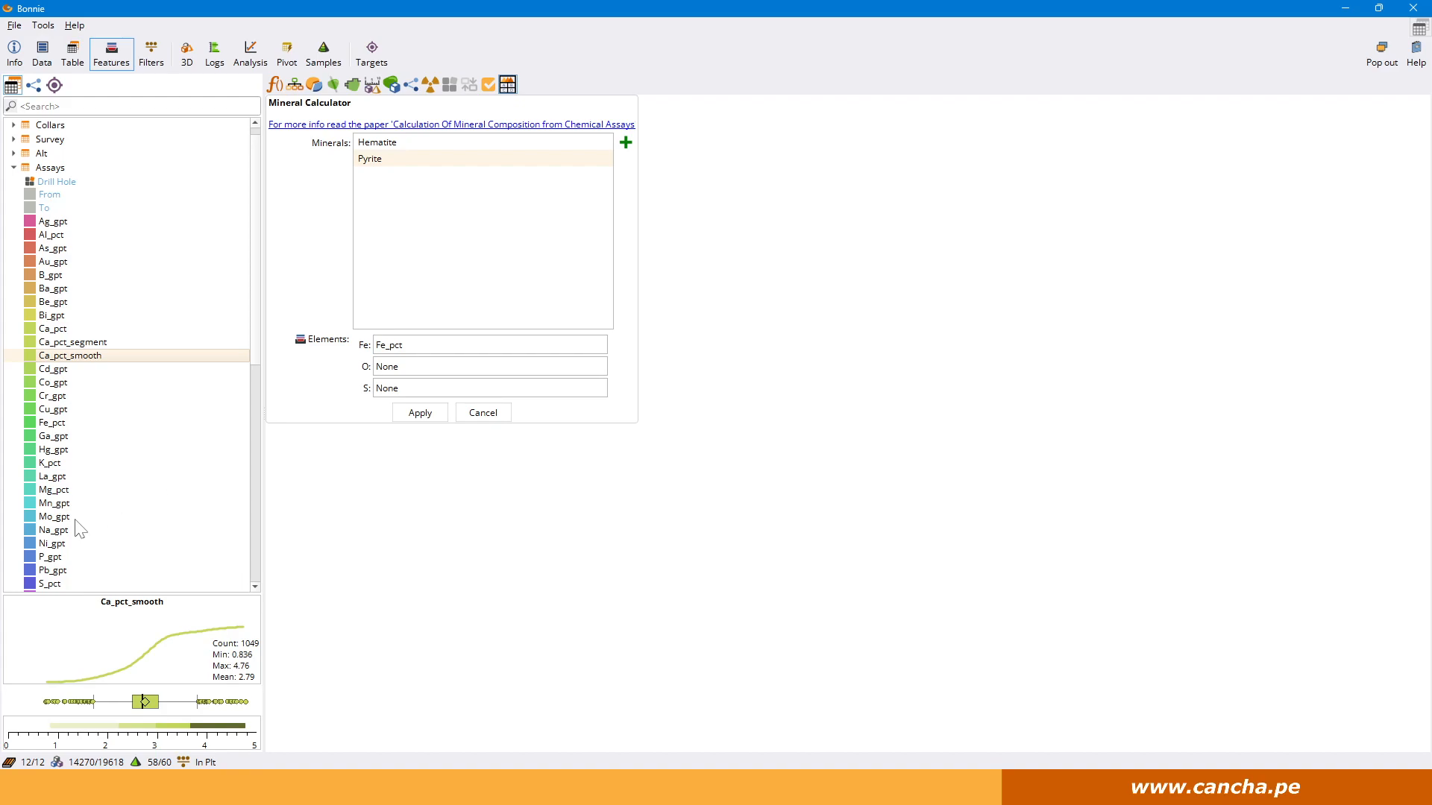
{"action": "scroll", "coordinate": [79, 529], "scroll_direction": "down", "scroll_amount": 3}
{"action": "left_click_drag", "start_coordinate": [45, 466], "coordinate": [391, 390]}
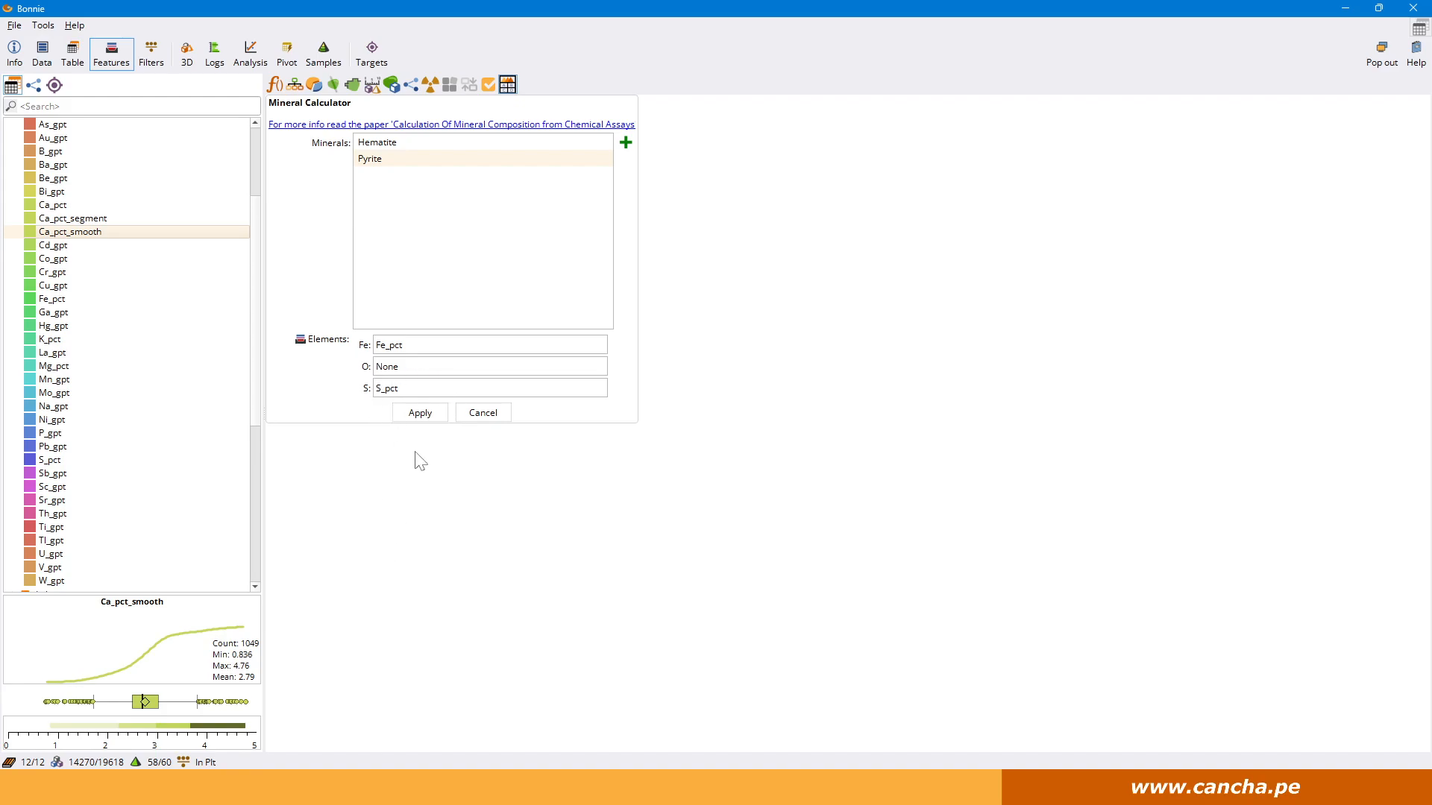
{"action": "left_click", "coordinate": [420, 412]}
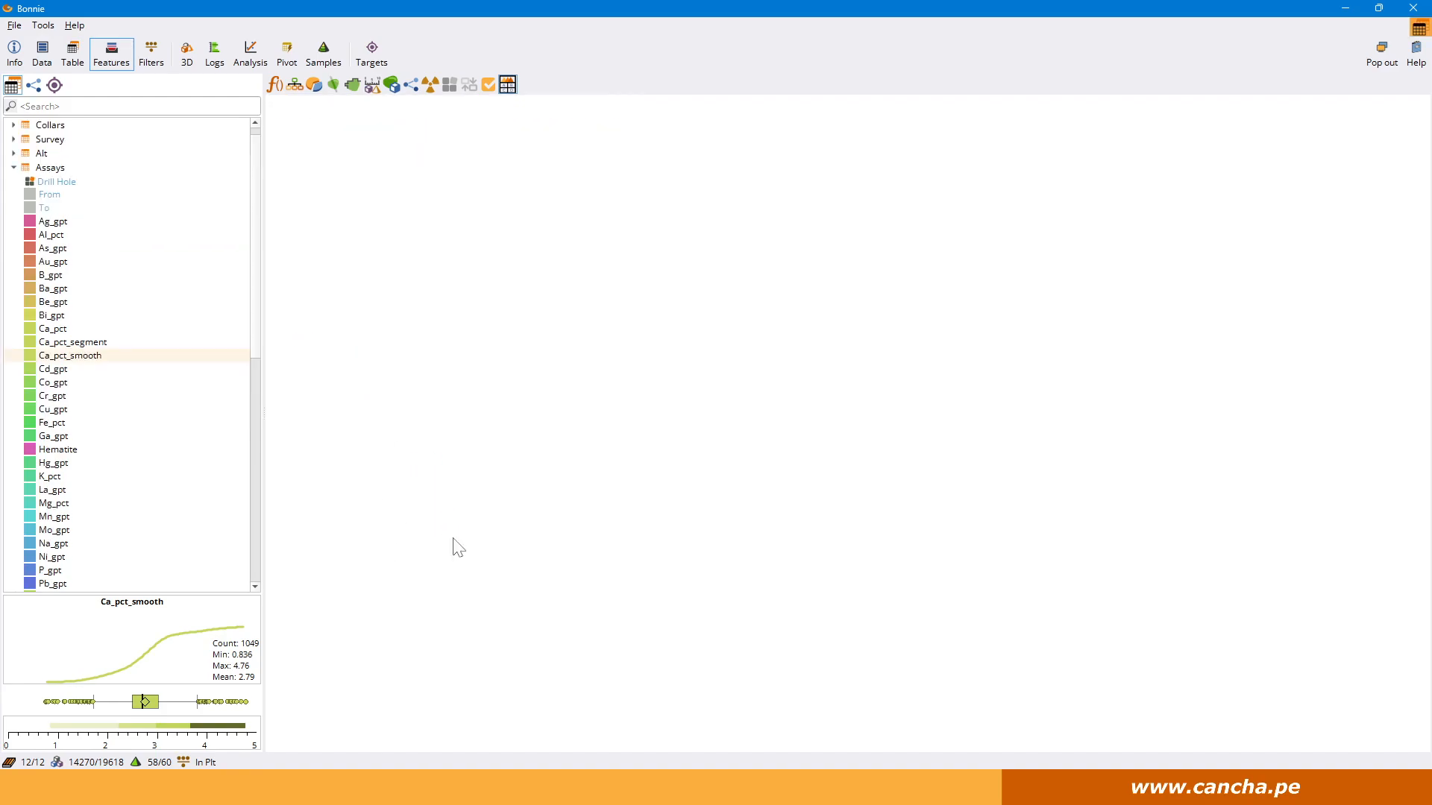
{"action": "left_click", "coordinate": [1416, 28]}
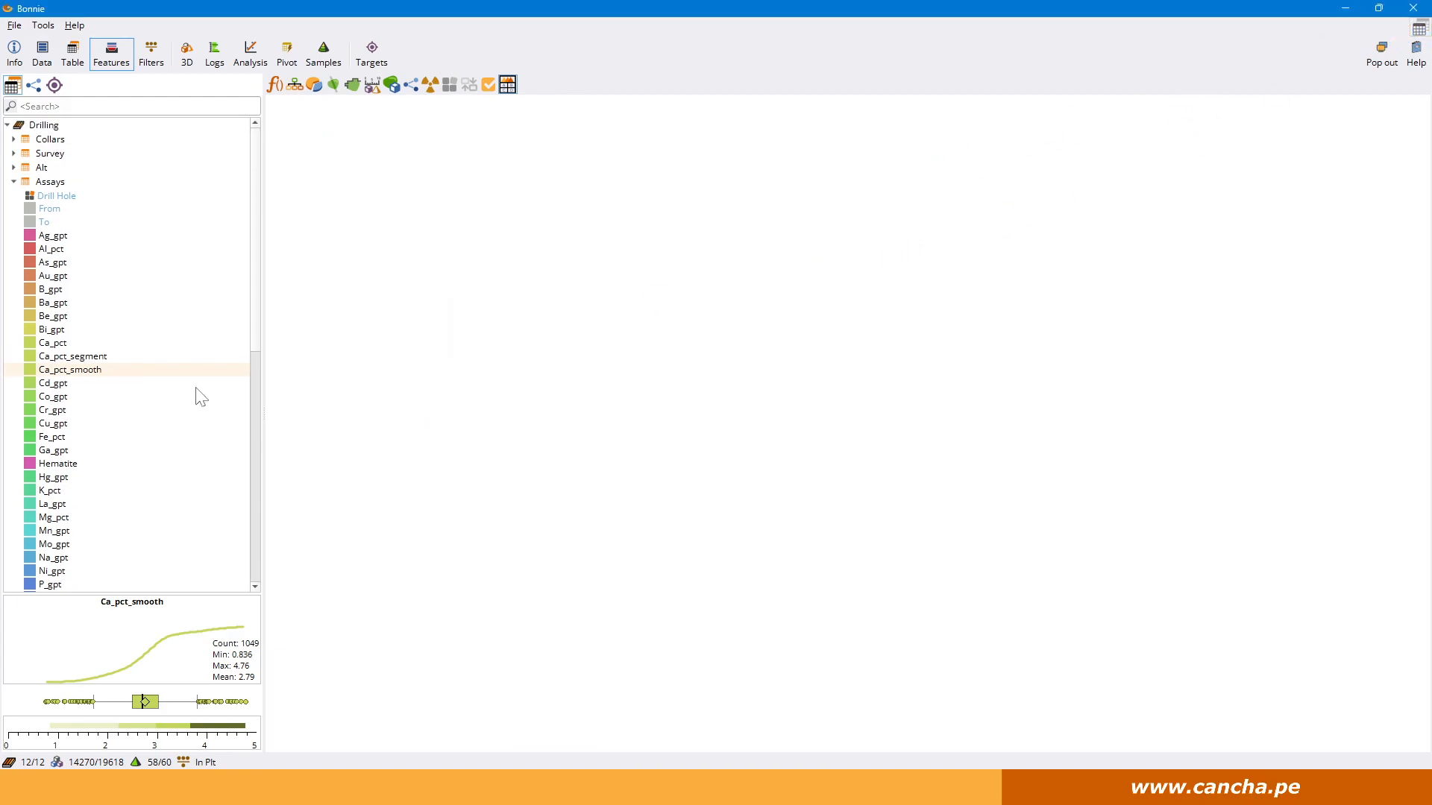
{"action": "scroll", "coordinate": [113, 444], "scroll_direction": "down", "scroll_amount": 3}
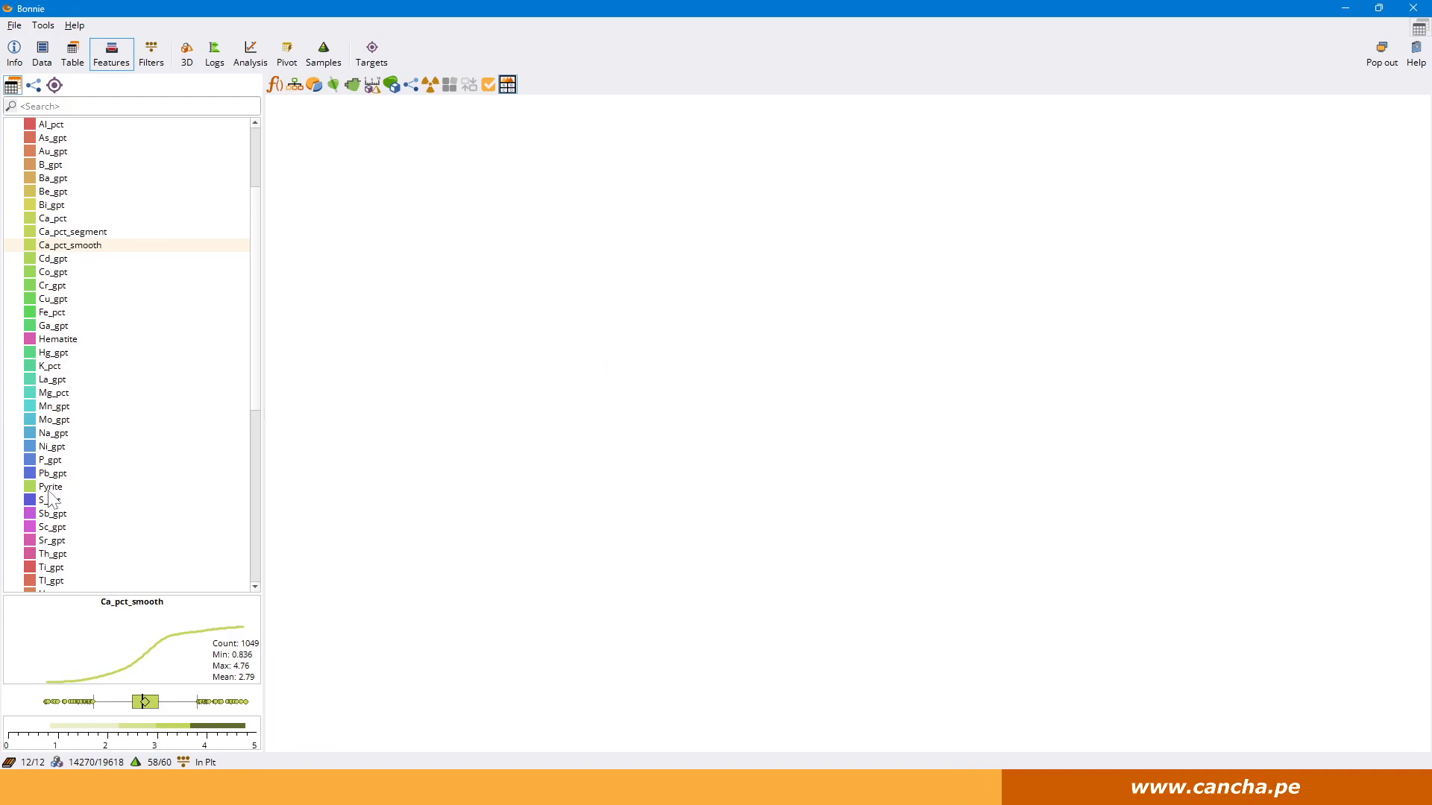
Return to the BON-03 log and remove its As_gpt, Ca_pct, Ca_pct_segment and Ca_pct_smooth columns.
{"action": "left_click", "coordinate": [216, 53]}
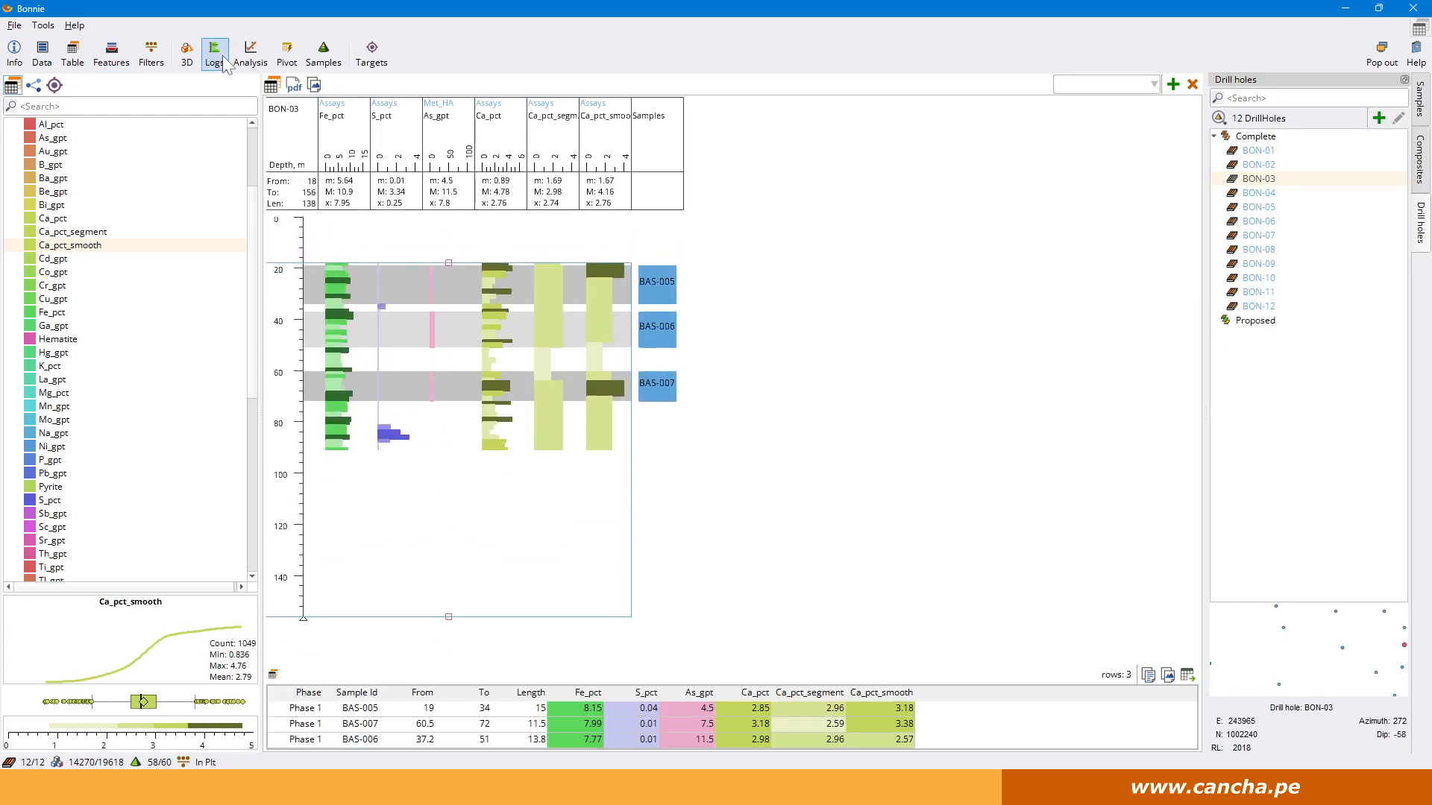
{"action": "double_click", "coordinate": [455, 137]}
{"action": "double_click", "coordinate": [456, 139]}
{"action": "double_click", "coordinate": [458, 140]}
{"action": "double_click", "coordinate": [464, 141]}
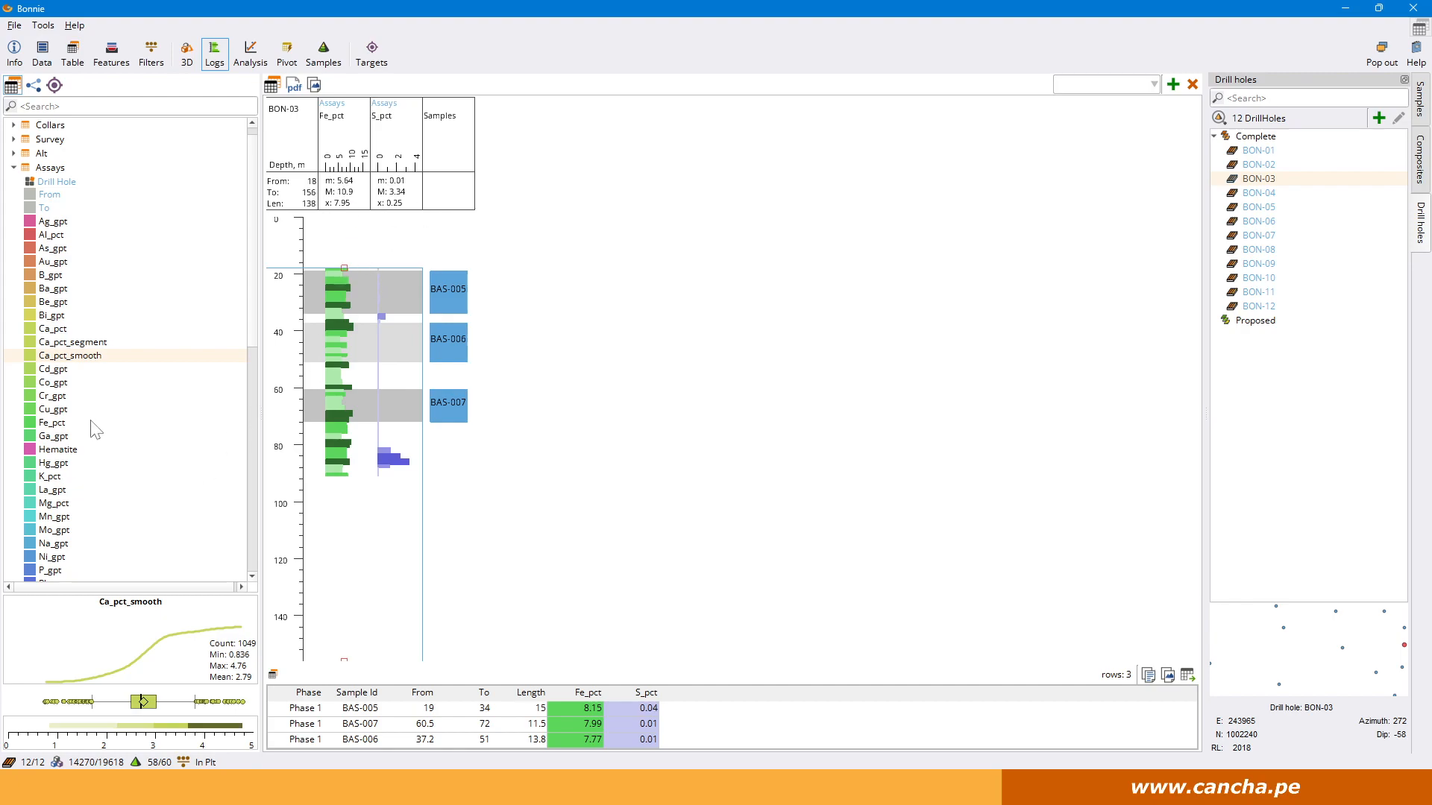
Add the calculated Hematite and Pyrite features as columns to the BON-03 log.
{"action": "double_click", "coordinate": [51, 449]}
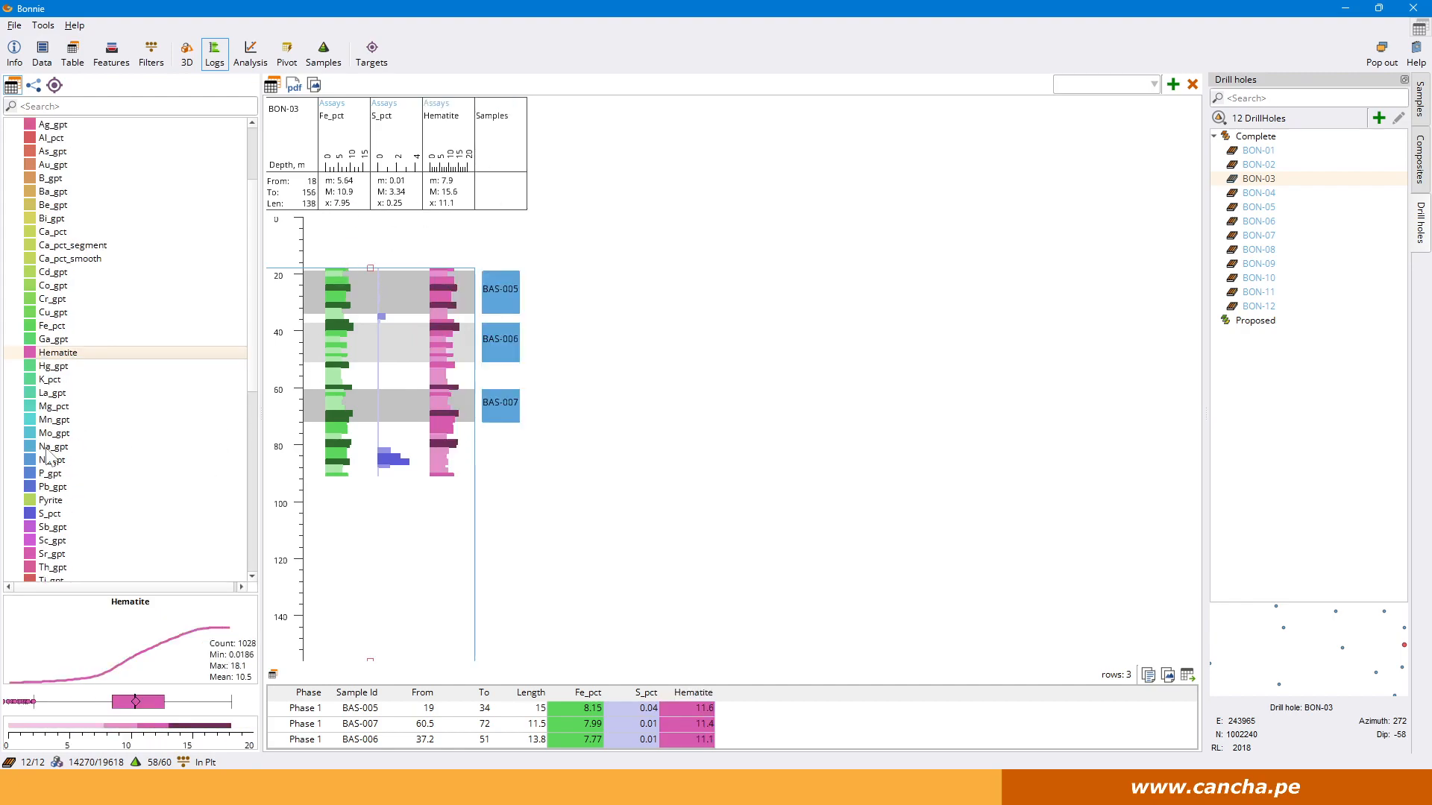
{"action": "scroll", "coordinate": [50, 453], "scroll_direction": "down", "scroll_amount": 1}
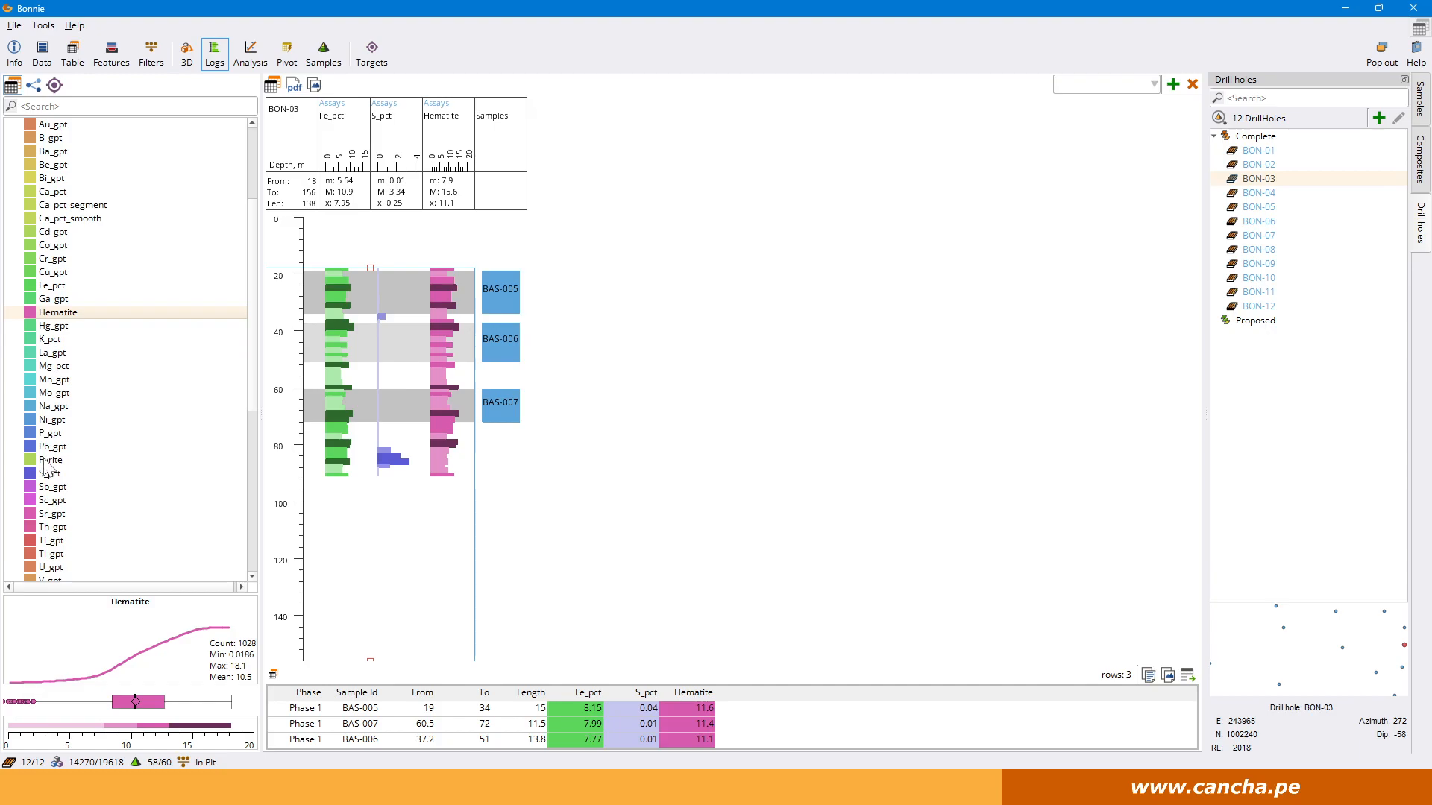
{"action": "double_click", "coordinate": [46, 460]}
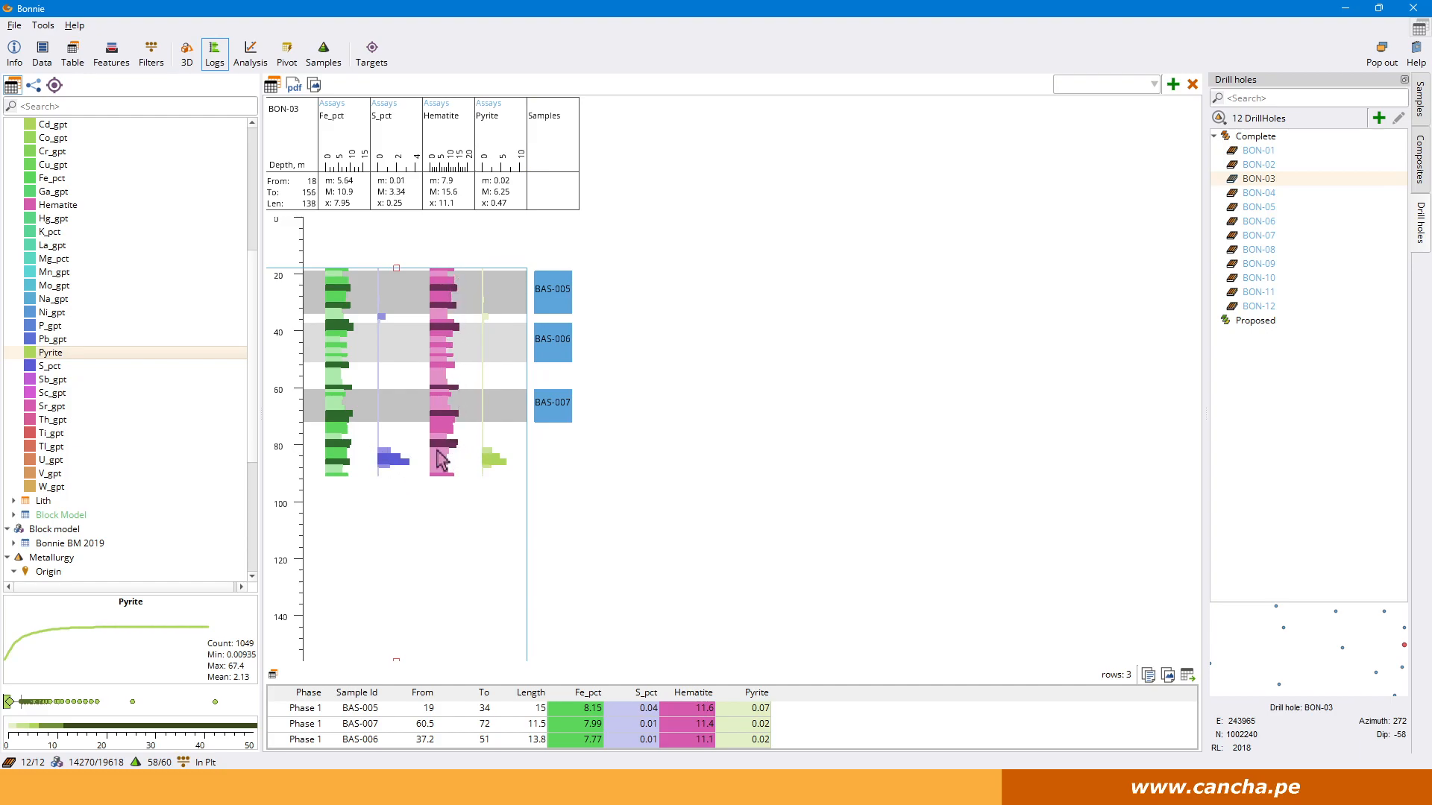
Display the BON-11 log and dock the floating Focus window beside the log.
{"action": "left_click", "coordinate": [1259, 293]}
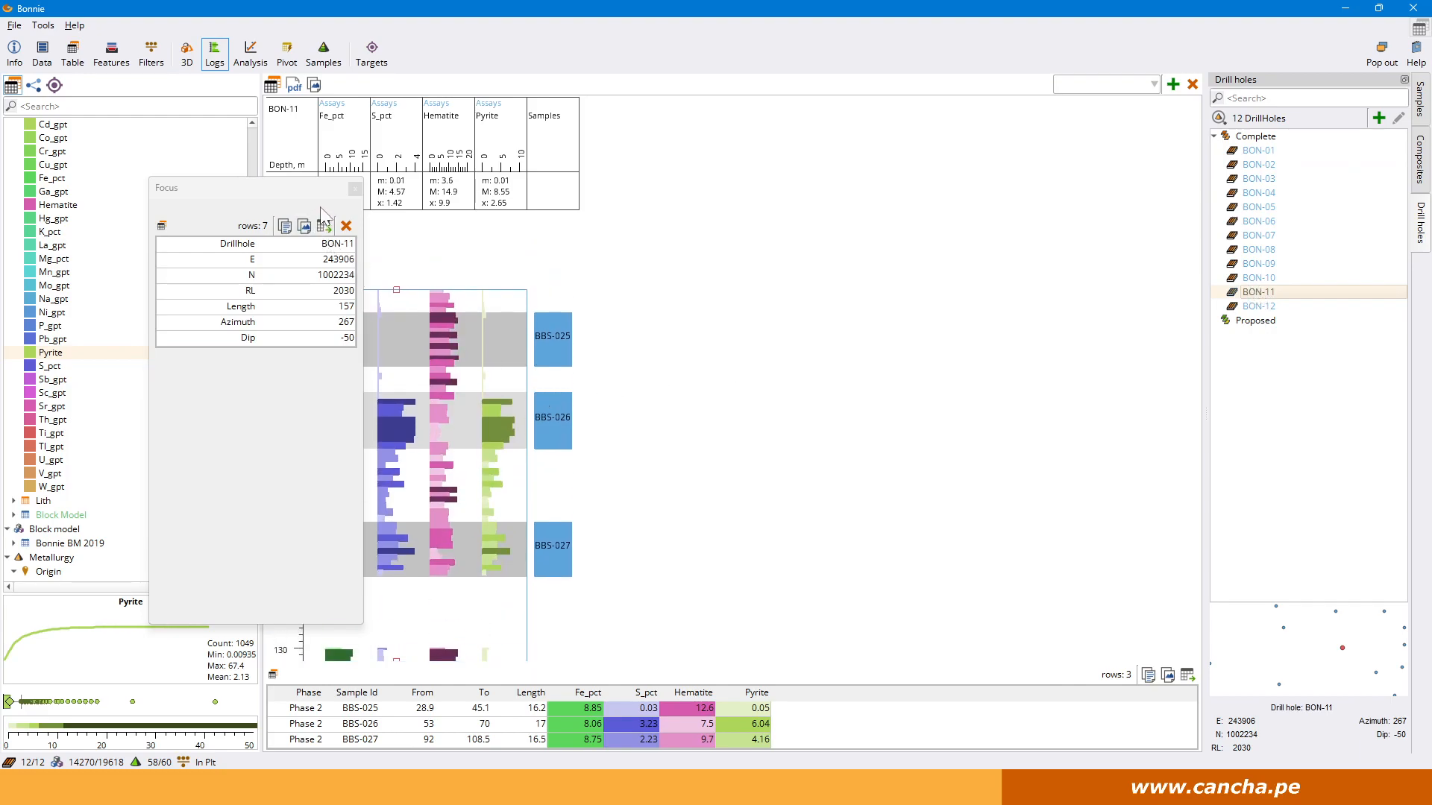
{"action": "left_click_drag", "start_coordinate": [337, 184], "coordinate": [1368, 586]}
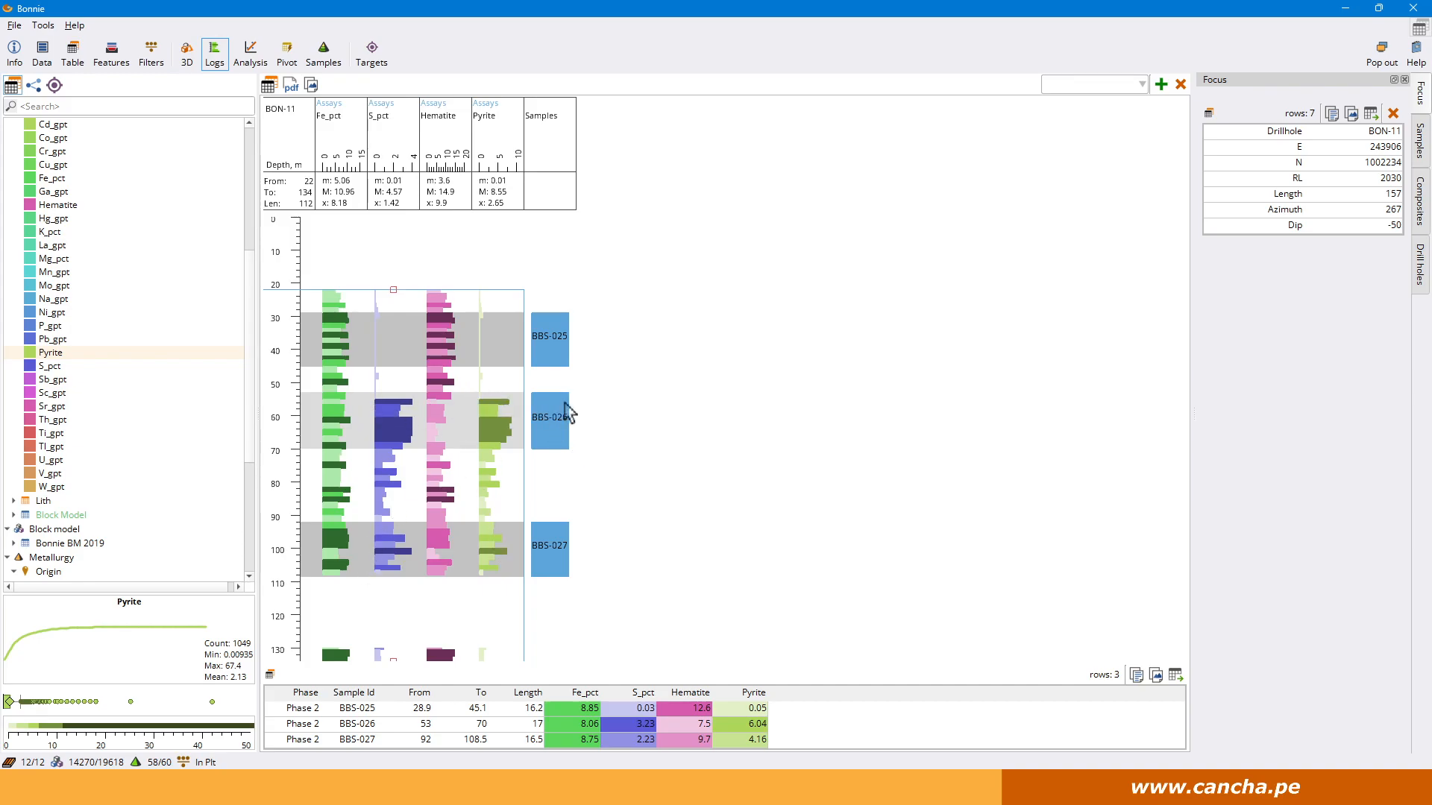
Return to the feature tools and reopen the Mineral Calculator.
{"action": "scroll", "coordinate": [137, 293], "scroll_direction": "up", "scroll_amount": 2}
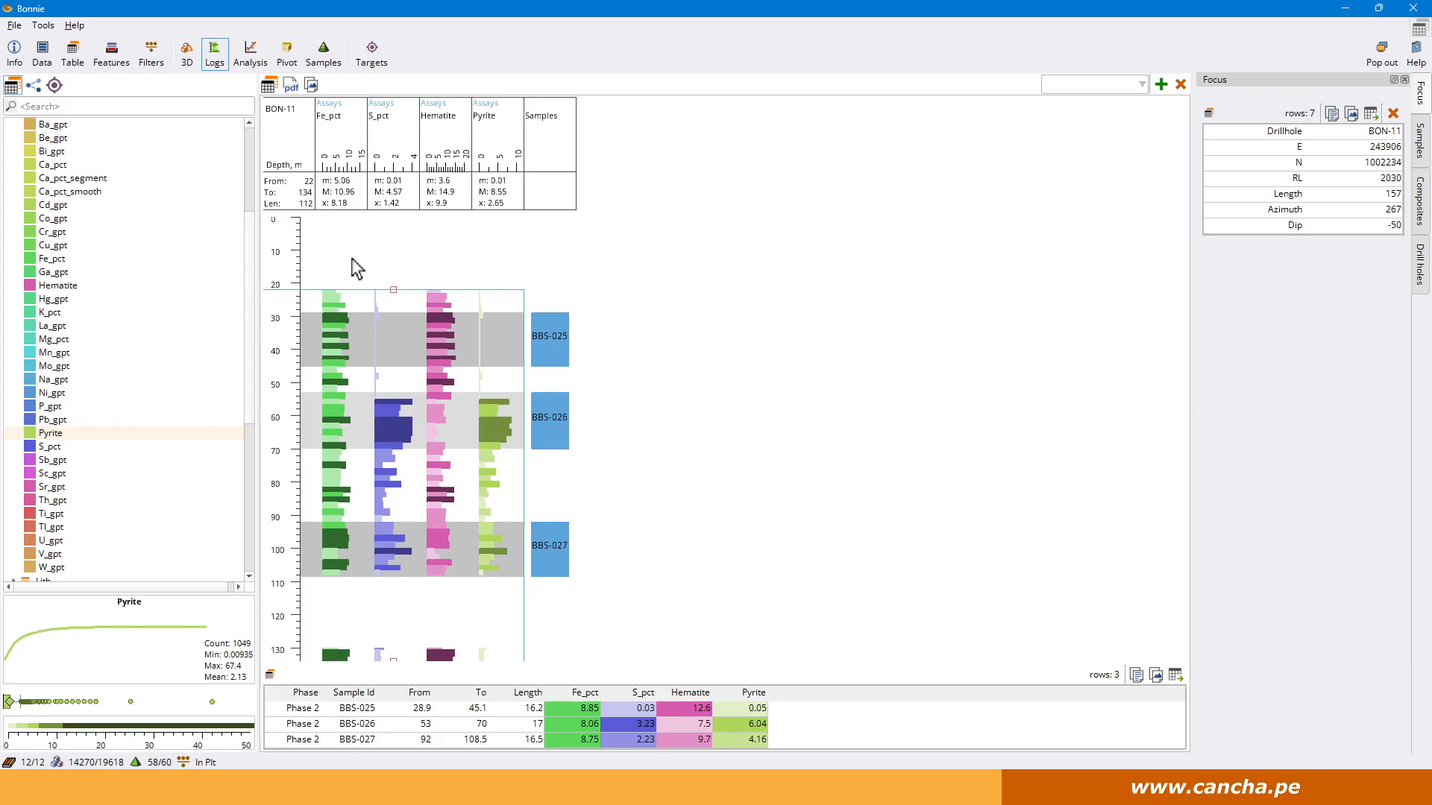
{"action": "left_click", "coordinate": [122, 62]}
{"action": "left_click", "coordinate": [508, 84]}
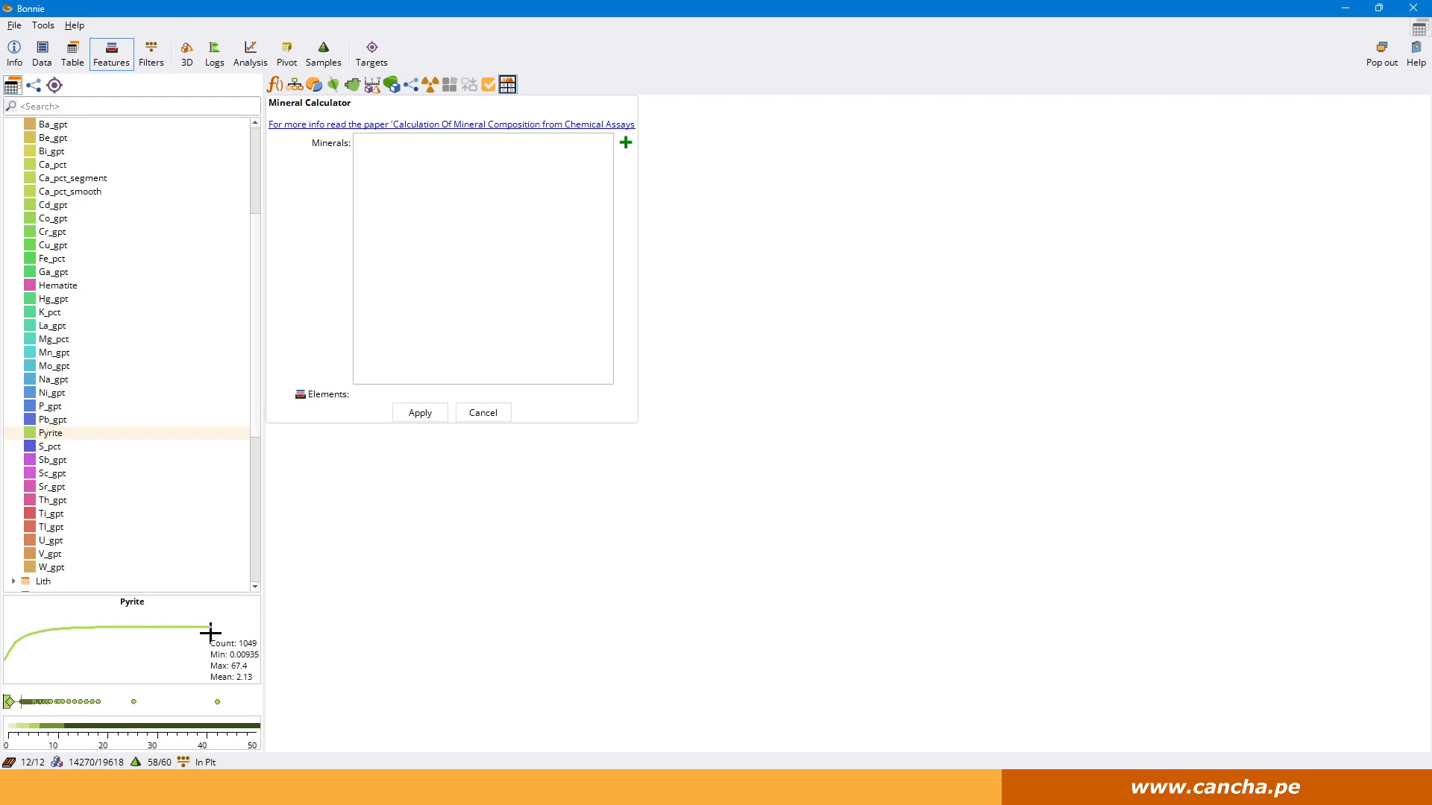
Start an automatic sample selection and add Au_gpt and Rock_Type to its features alongside Ag_gpt.
{"action": "left_click", "coordinate": [323, 54]}
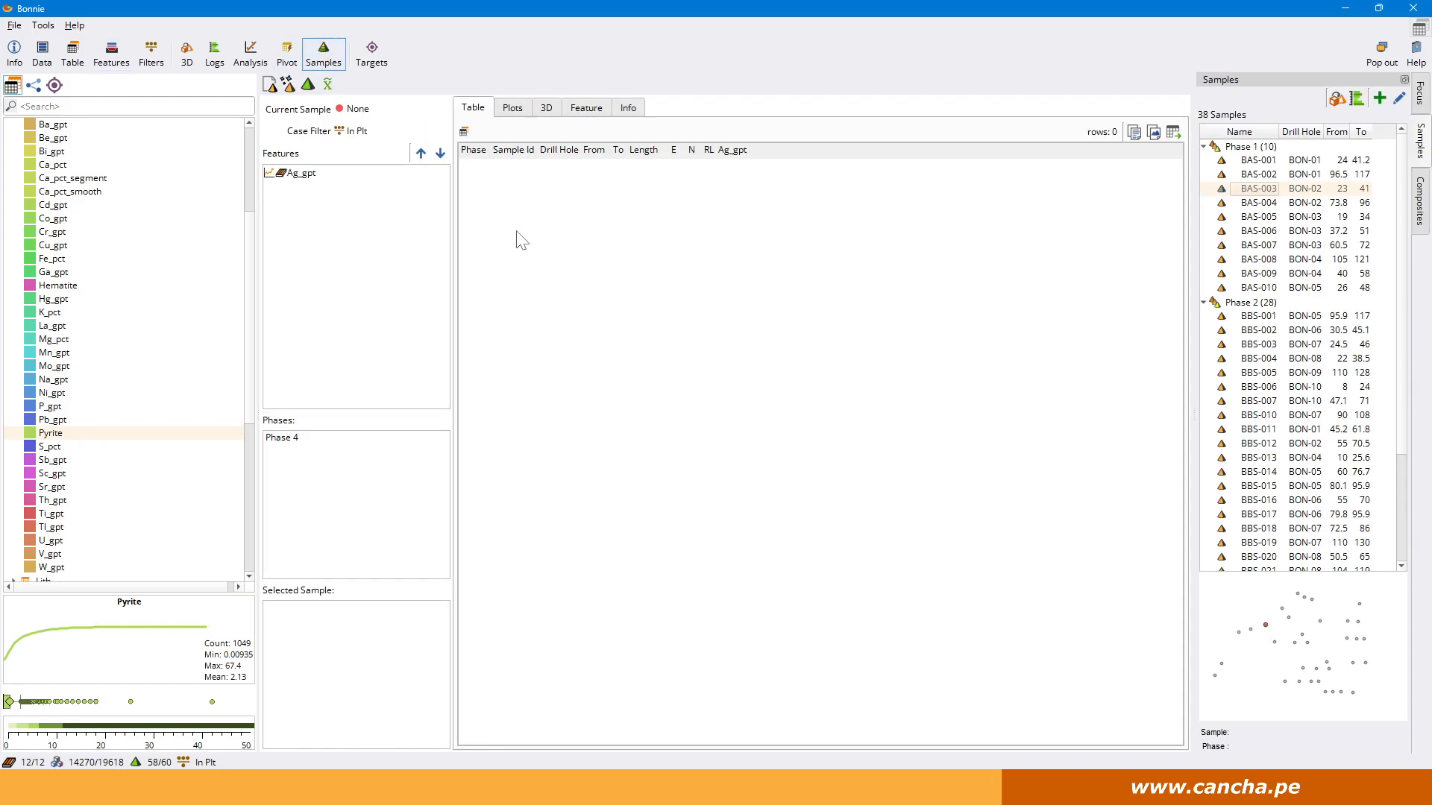
{"action": "left_click", "coordinate": [288, 85]}
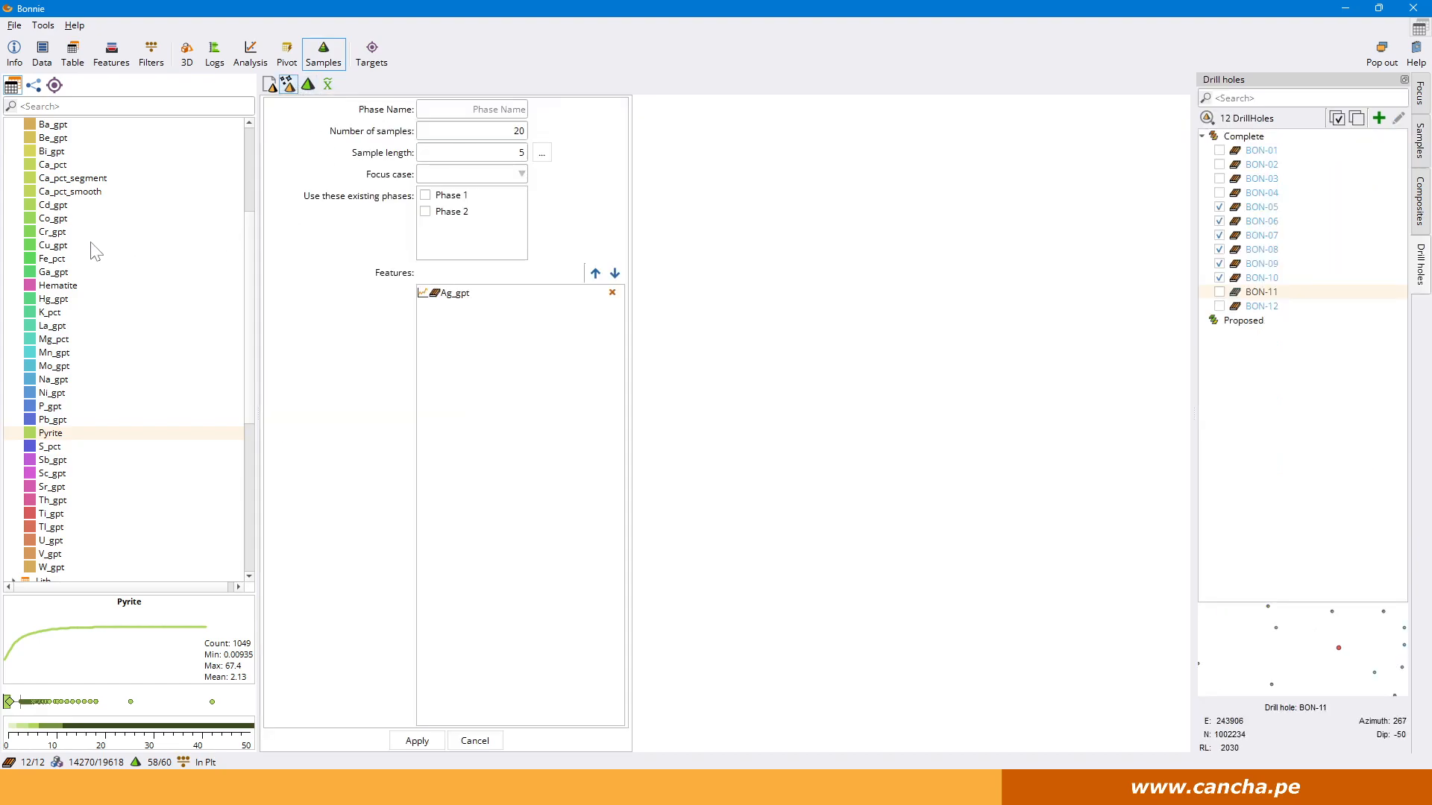
{"action": "scroll", "coordinate": [73, 234], "scroll_direction": "up", "scroll_amount": 2}
{"action": "left_click_drag", "start_coordinate": [53, 179], "coordinate": [512, 403]}
{"action": "scroll", "coordinate": [45, 337], "scroll_direction": "down", "scroll_amount": 6}
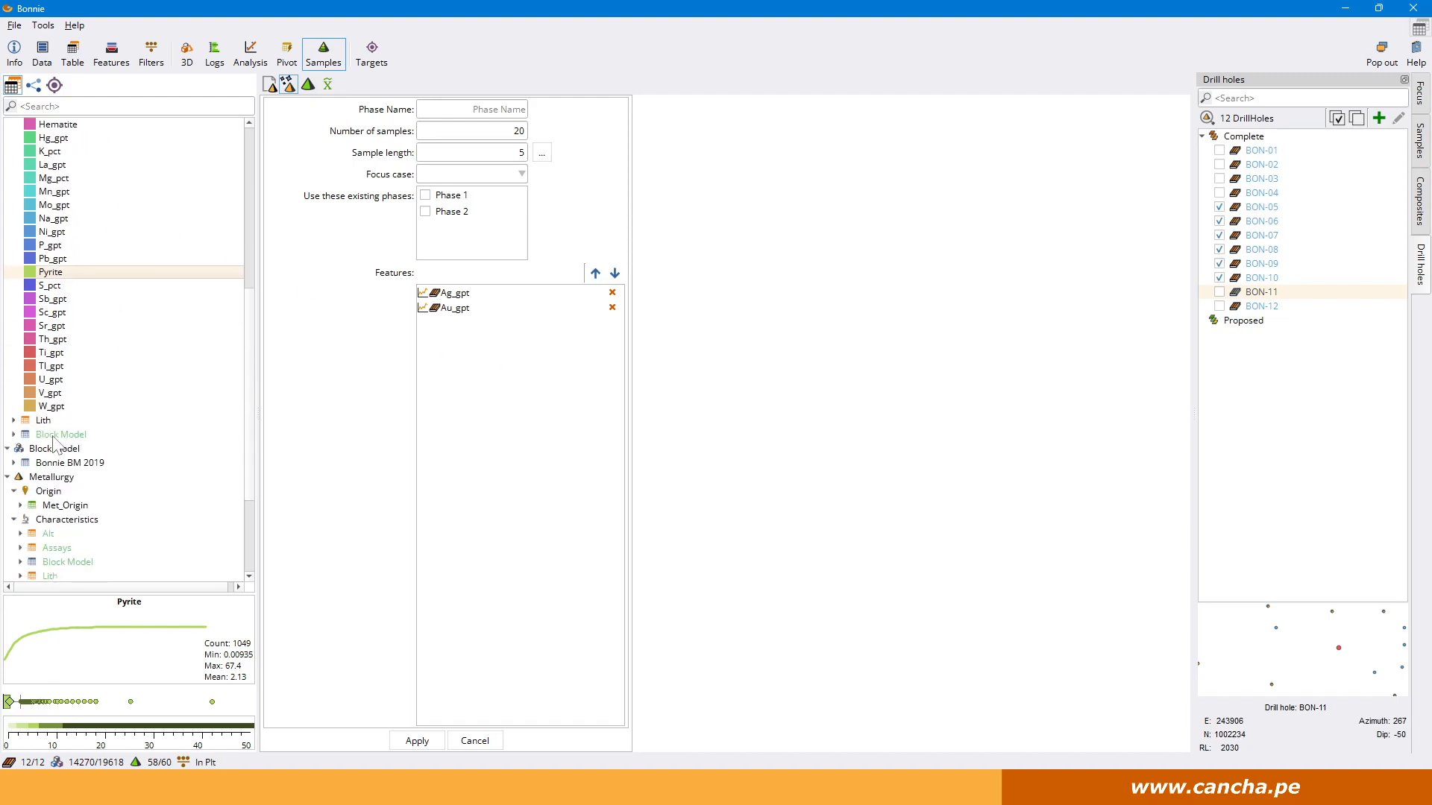
{"action": "left_click", "coordinate": [47, 415]}
{"action": "left_click_drag", "start_coordinate": [59, 250], "coordinate": [508, 387]}
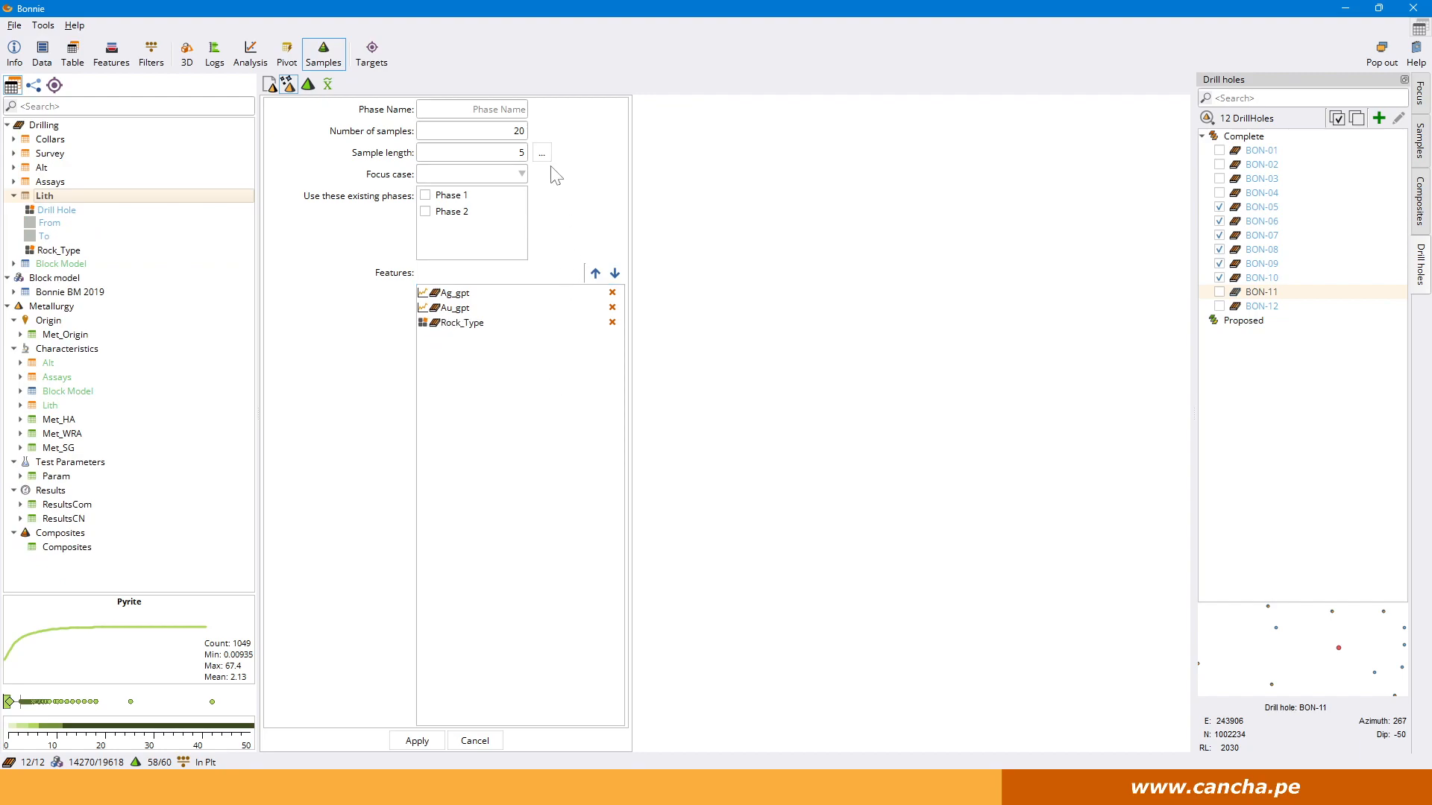
Name the new sample phase Phase 4 and set its number of samples to 35.
{"action": "left_click", "coordinate": [524, 109]}
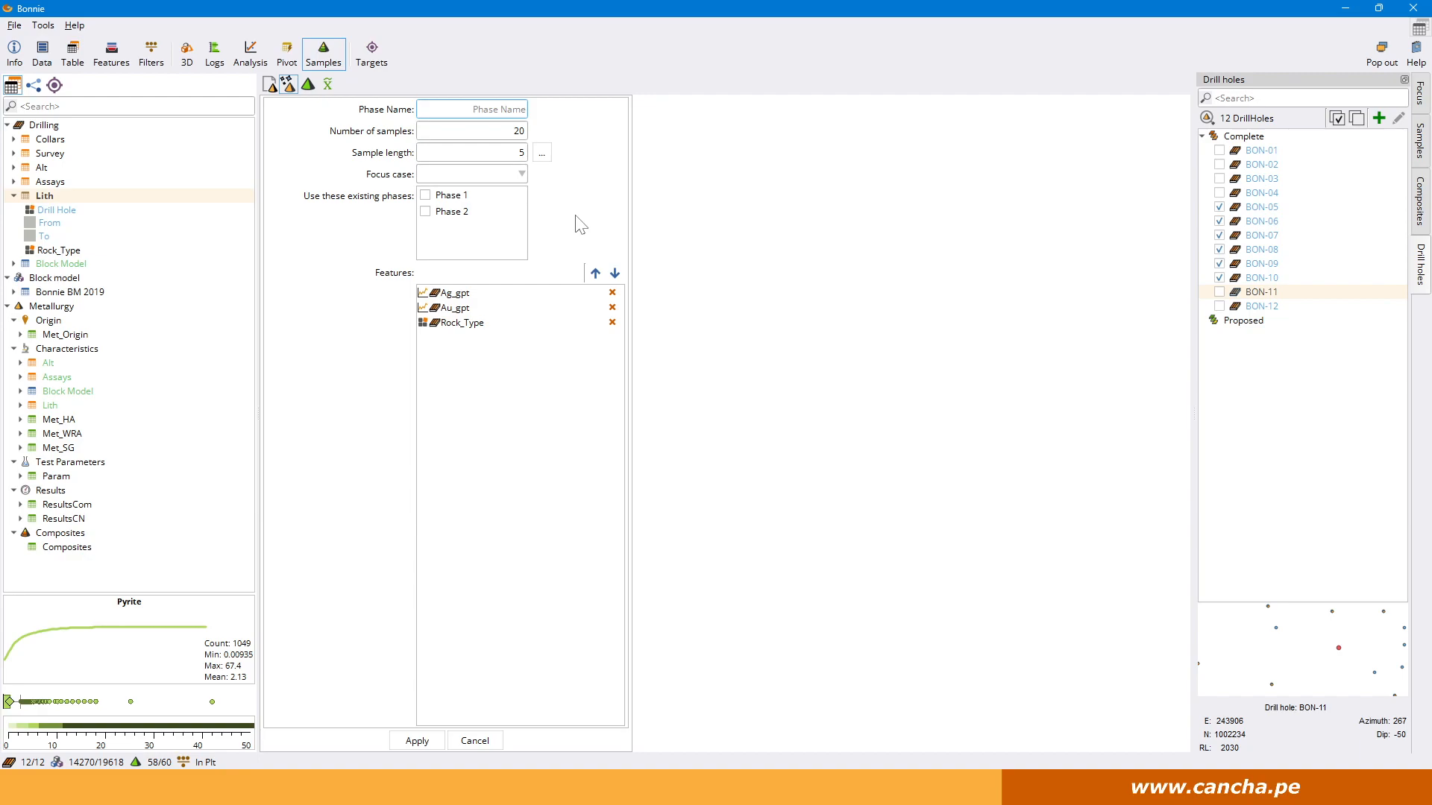
{"action": "type", "text": "Phase 4"}
{"action": "key", "text": "Tab"}
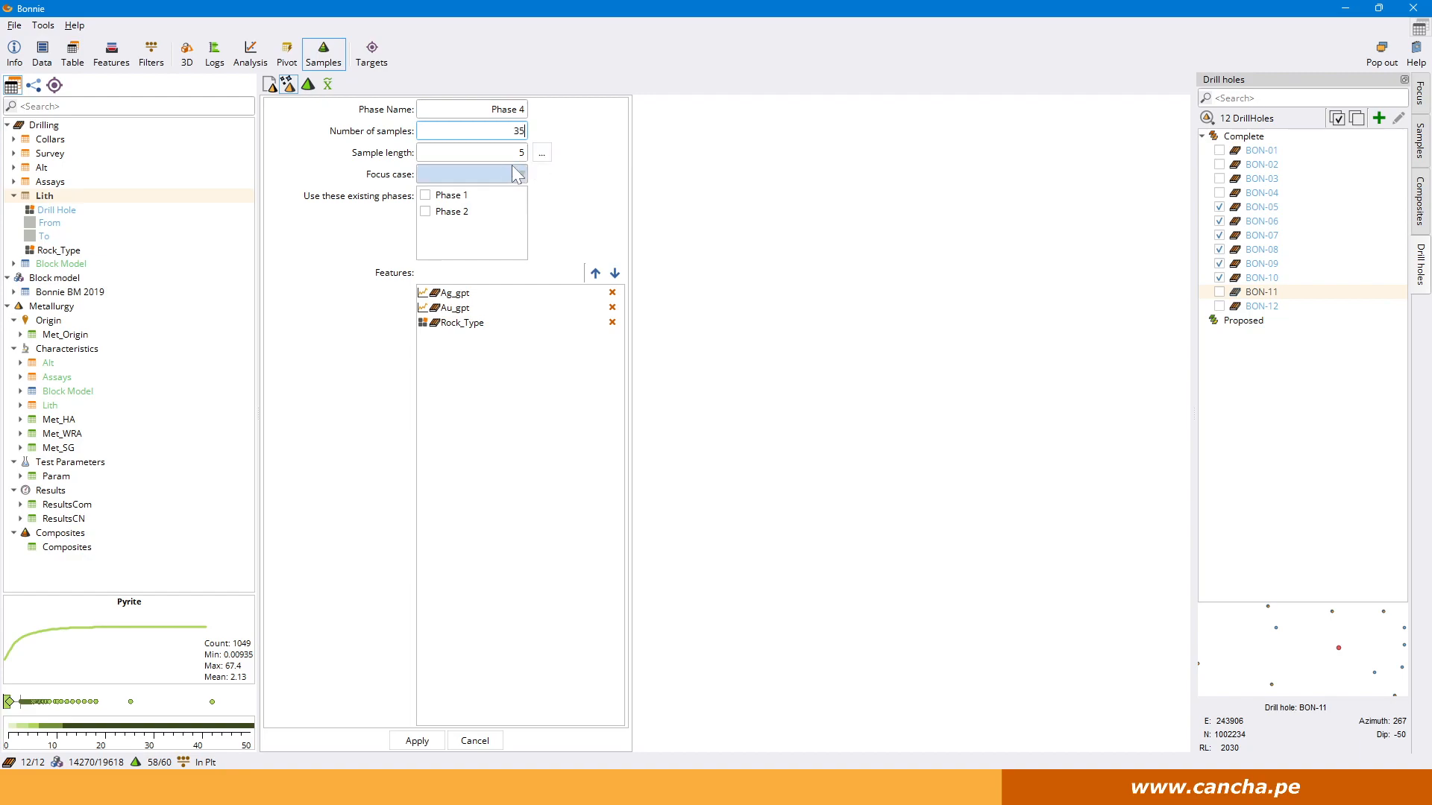
{"action": "key", "text": "shift+Tab"}
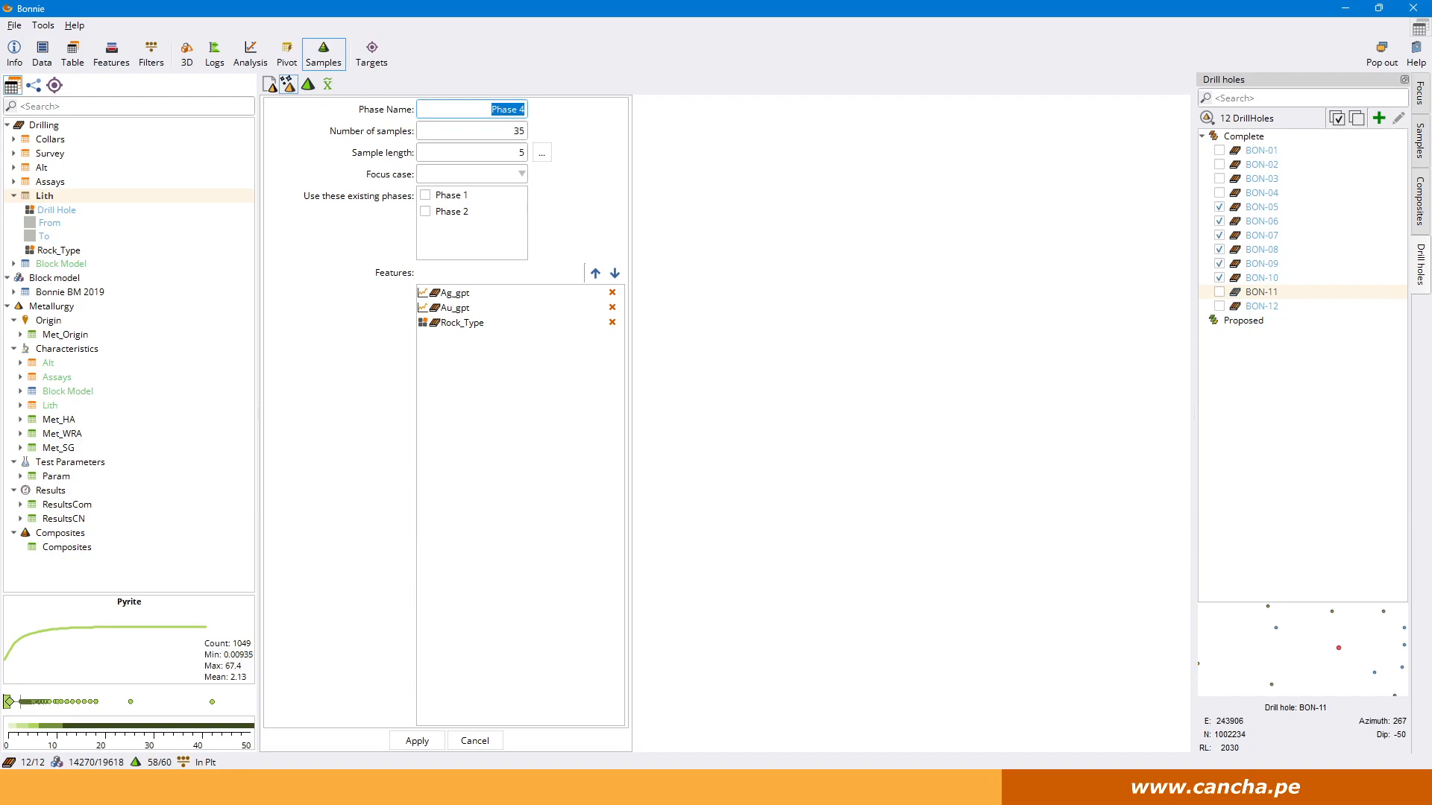
Calculate the sample length for PQ core, a One Quarter fraction and a 35 kg sample mass, and apply it.
{"action": "left_click", "coordinate": [542, 153]}
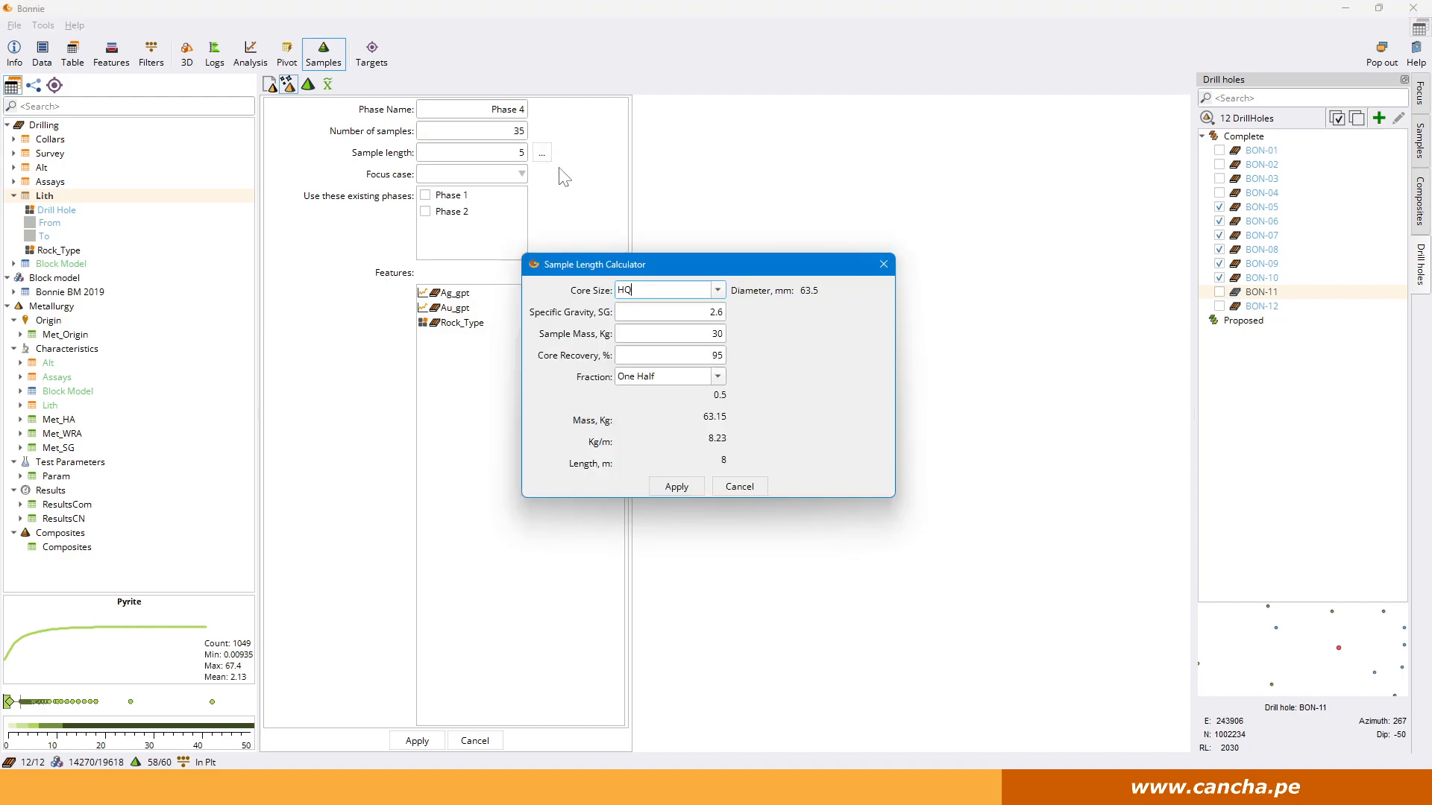
{"action": "left_click", "coordinate": [718, 290]}
{"action": "left_click", "coordinate": [673, 399]}
{"action": "left_click", "coordinate": [654, 377]}
{"action": "left_click", "coordinate": [718, 377]}
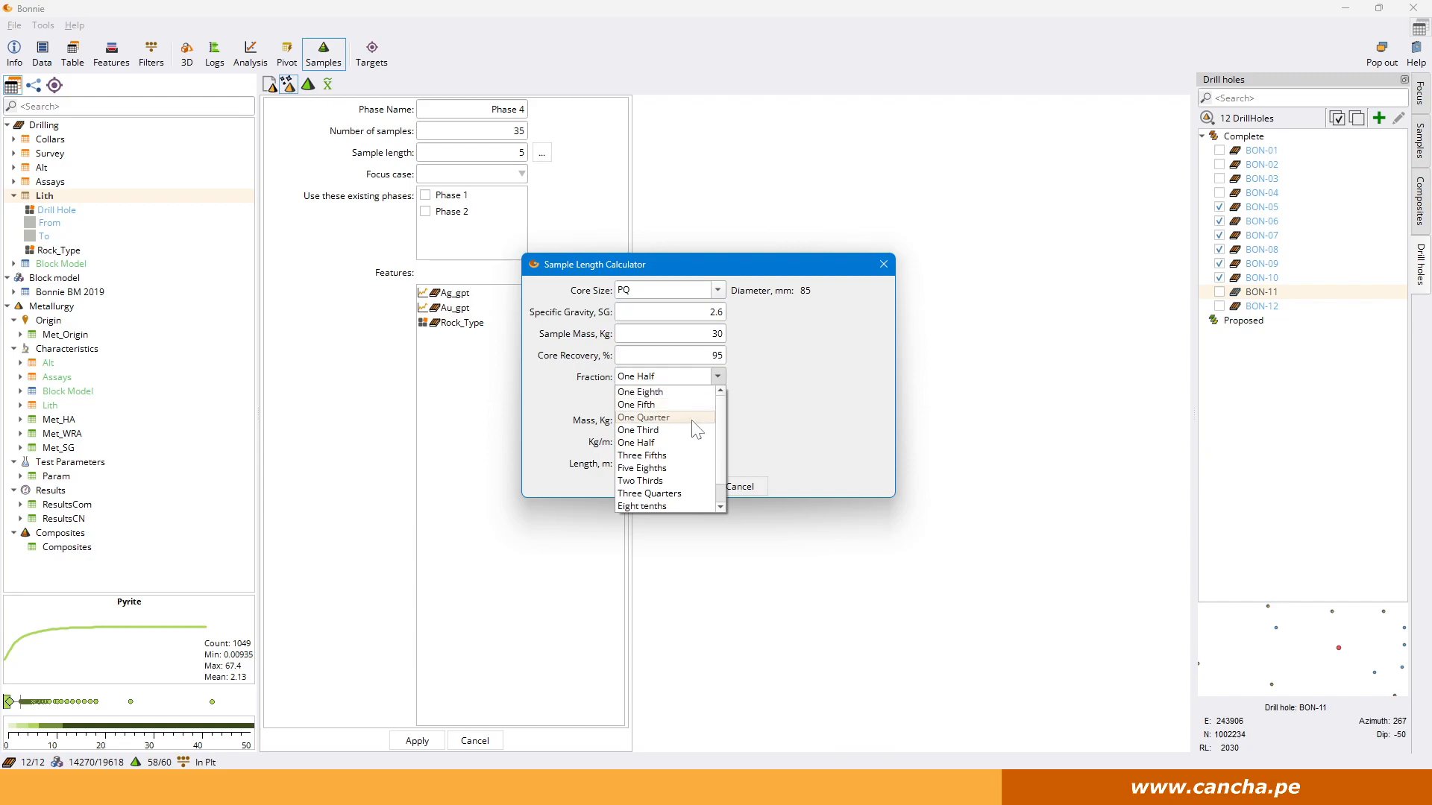
{"action": "left_click", "coordinate": [671, 418]}
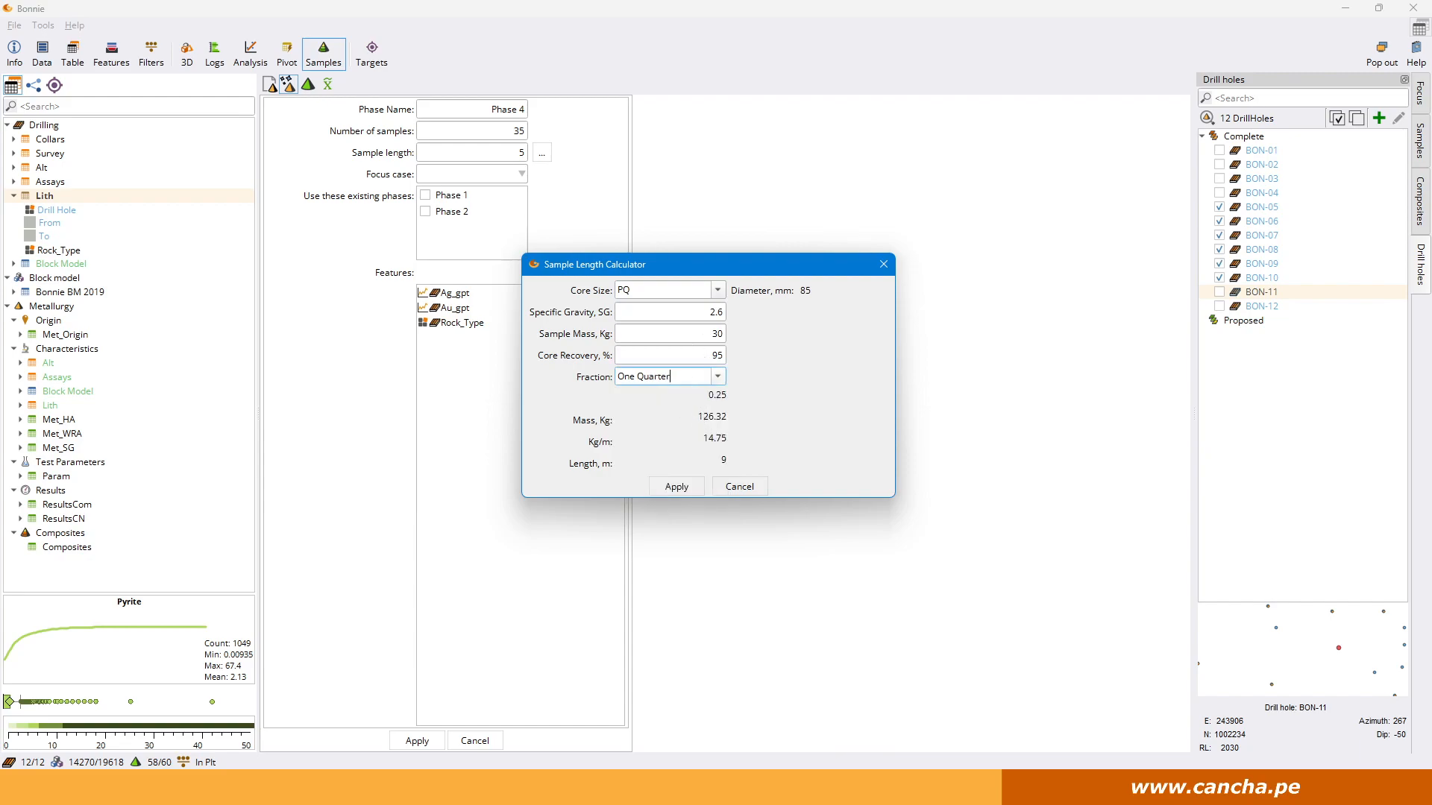
{"action": "type", "text": "60"}
{"action": "double_click", "coordinate": [716, 334]}
{"action": "type", "text": "35"}
{"action": "left_click", "coordinate": [675, 488]}
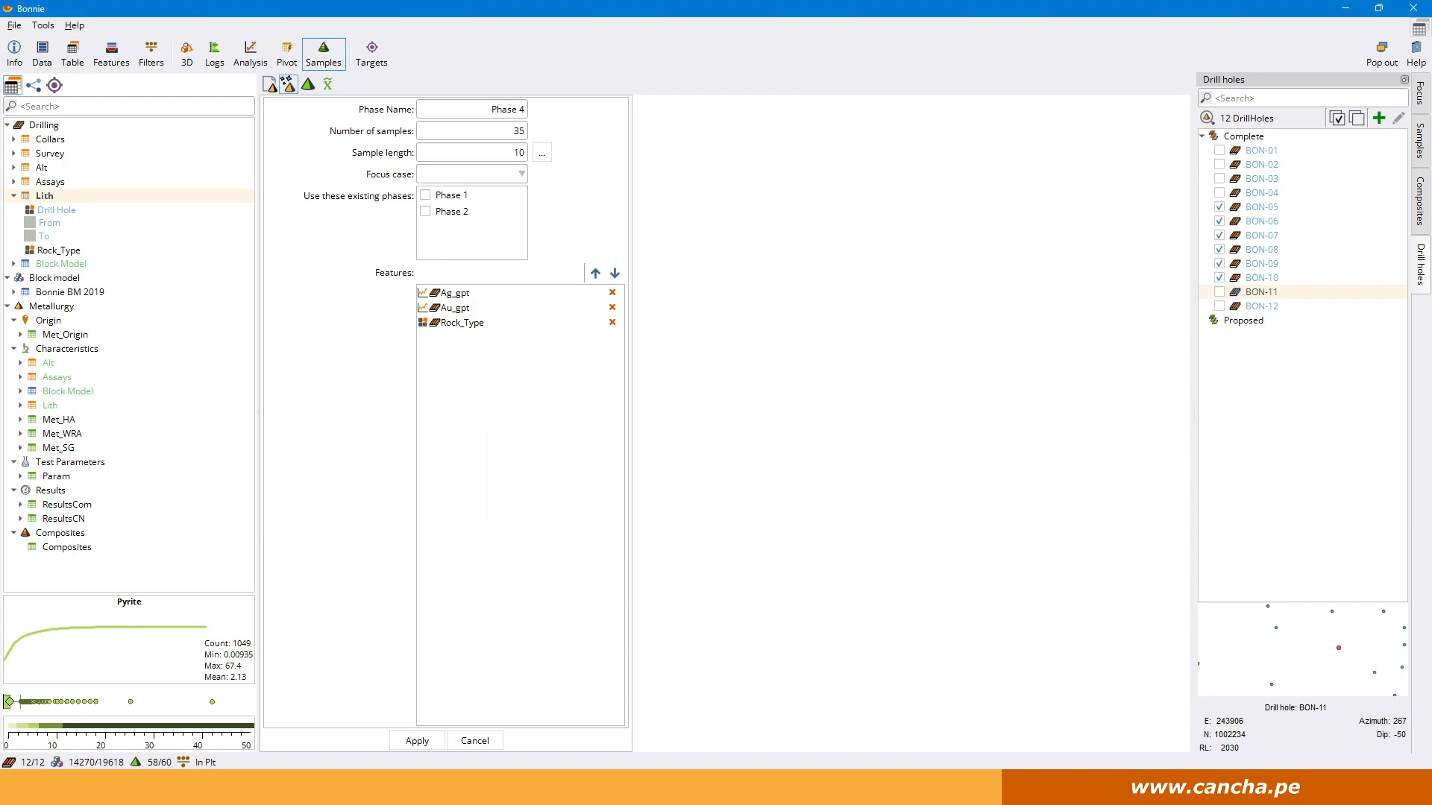
Set the focus case to In Pit, include existing Phase 1 and Phase 2, and run the sample selection.
{"action": "left_click", "coordinate": [513, 168]}
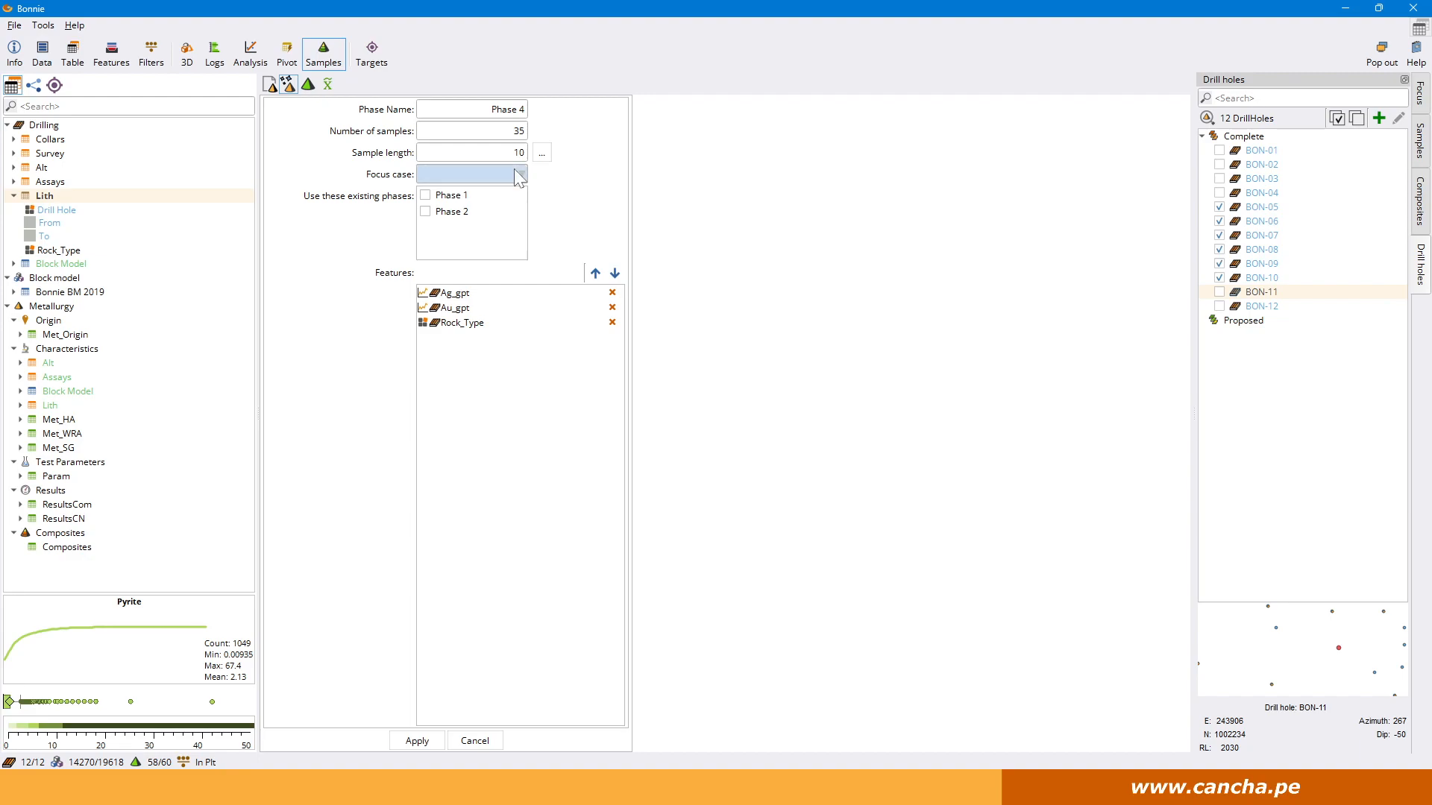
{"action": "left_click", "coordinate": [482, 189]}
{"action": "left_click", "coordinate": [425, 196]}
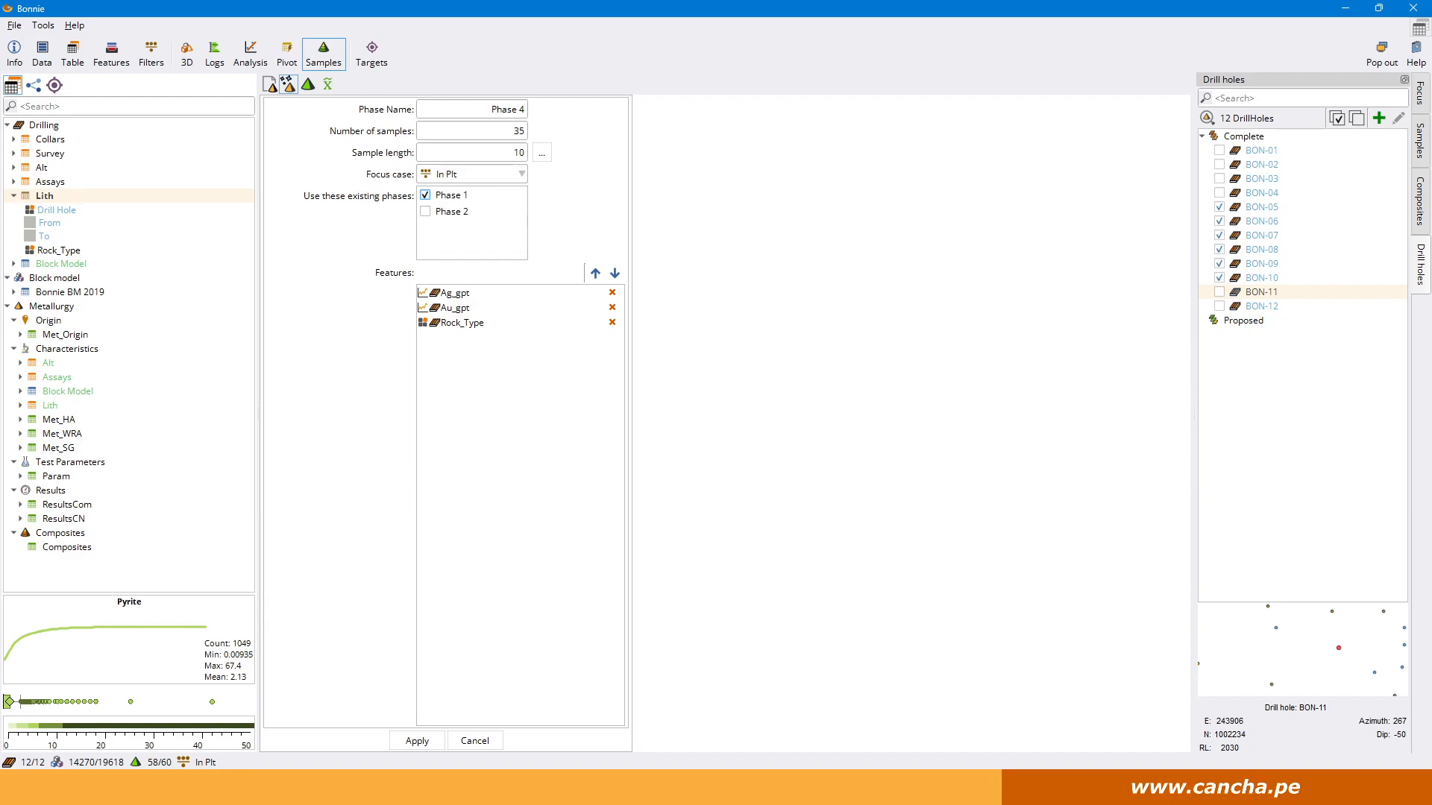
{"action": "left_click", "coordinate": [452, 211]}
{"action": "left_click", "coordinate": [1220, 277]}
{"action": "left_click", "coordinate": [417, 741]}
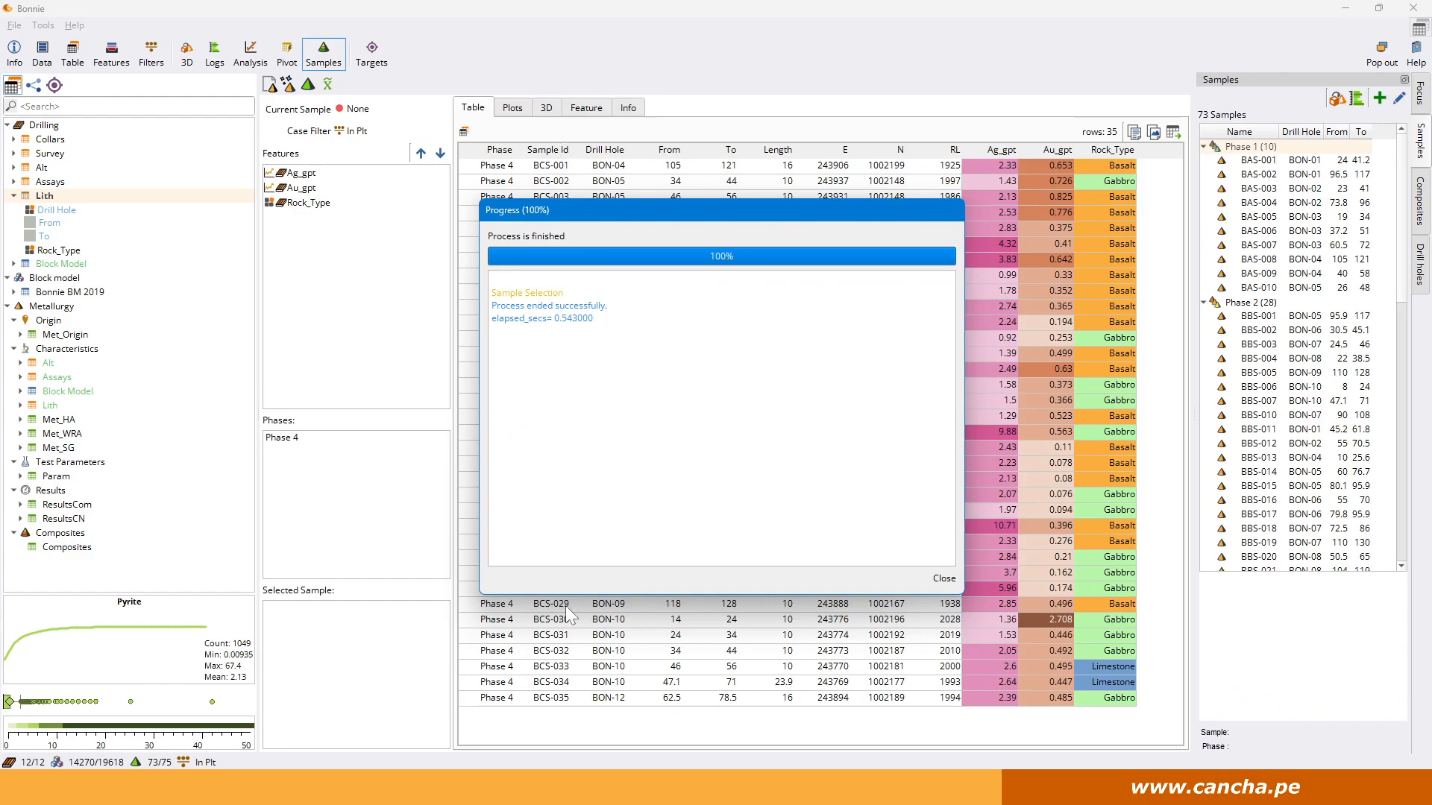
{"action": "left_click", "coordinate": [945, 580]}
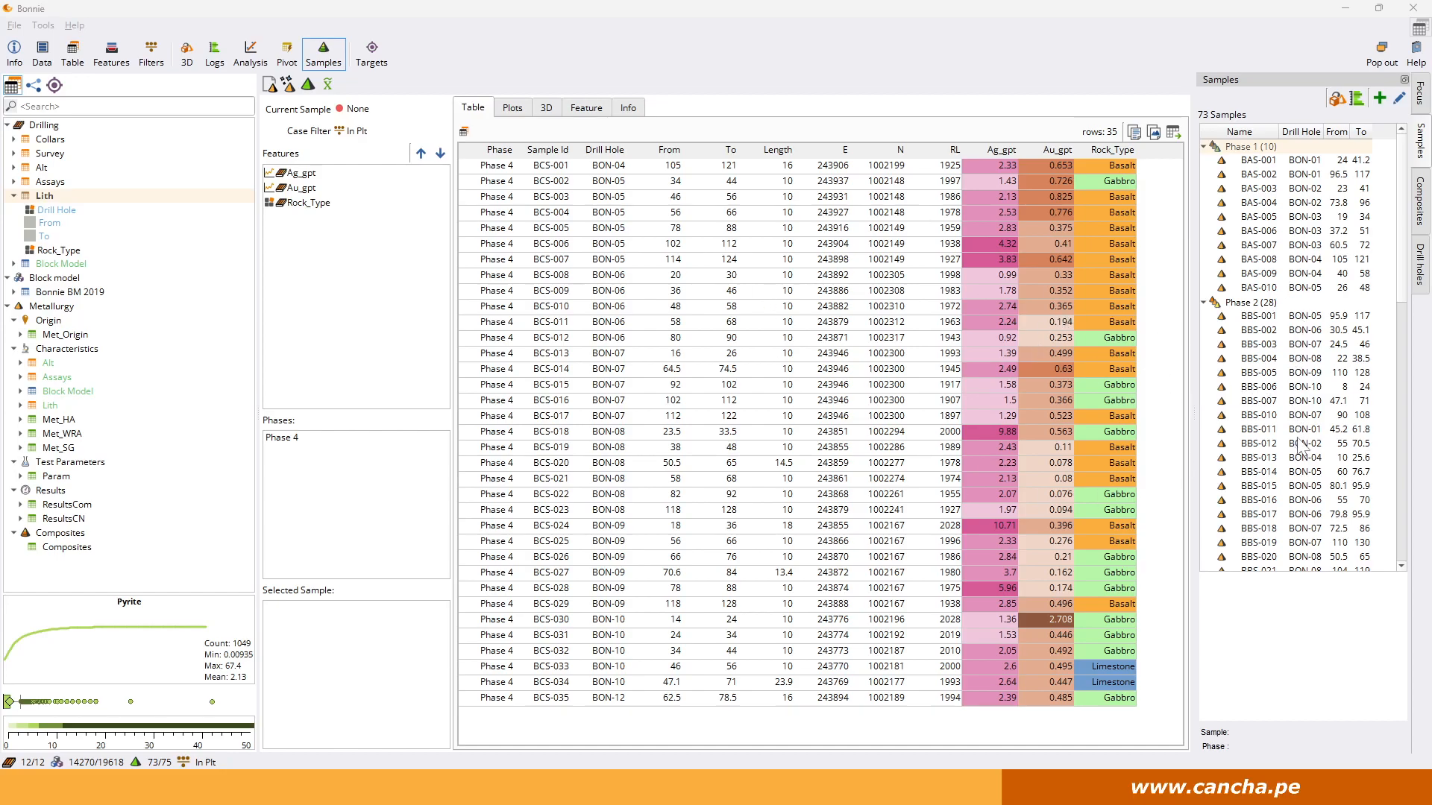
Review the Phase 4 selection in the samples list, results table, distribution plots, 3D view and feature comparison.
{"action": "scroll", "coordinate": [1290, 351], "scroll_direction": "down", "scroll_amount": 11}
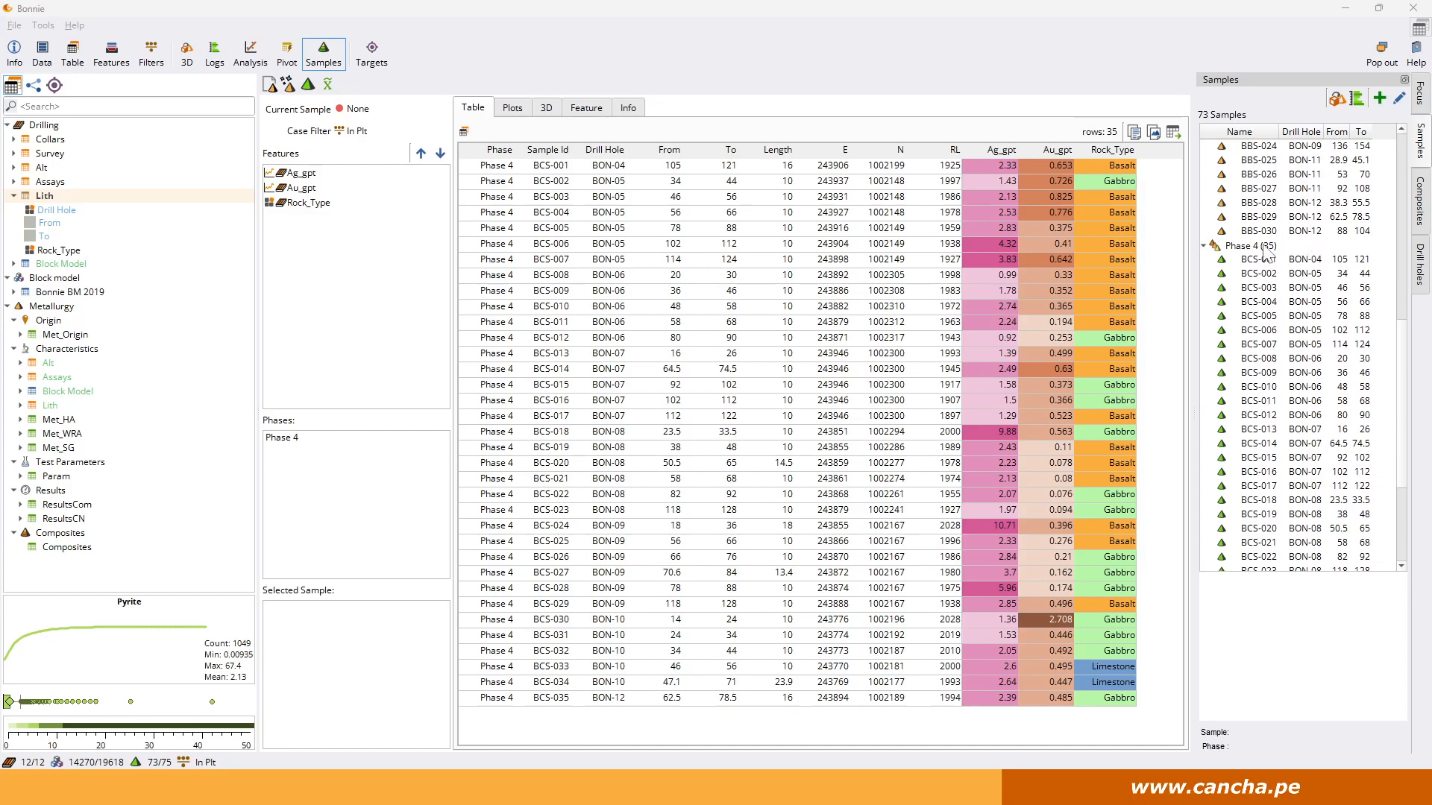
{"action": "left_click", "coordinate": [512, 110]}
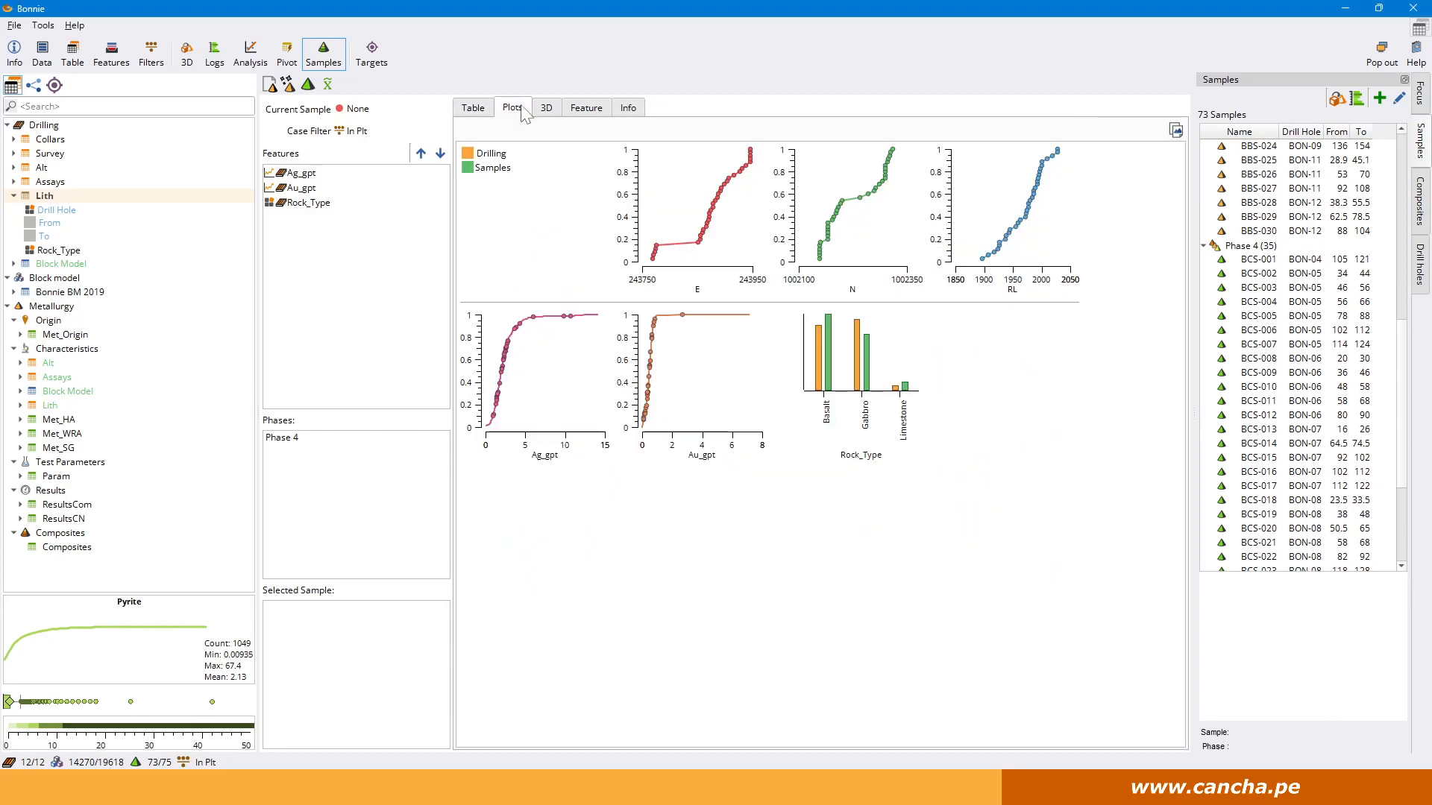
{"action": "left_click", "coordinate": [545, 112]}
{"action": "left_click", "coordinate": [570, 110]}
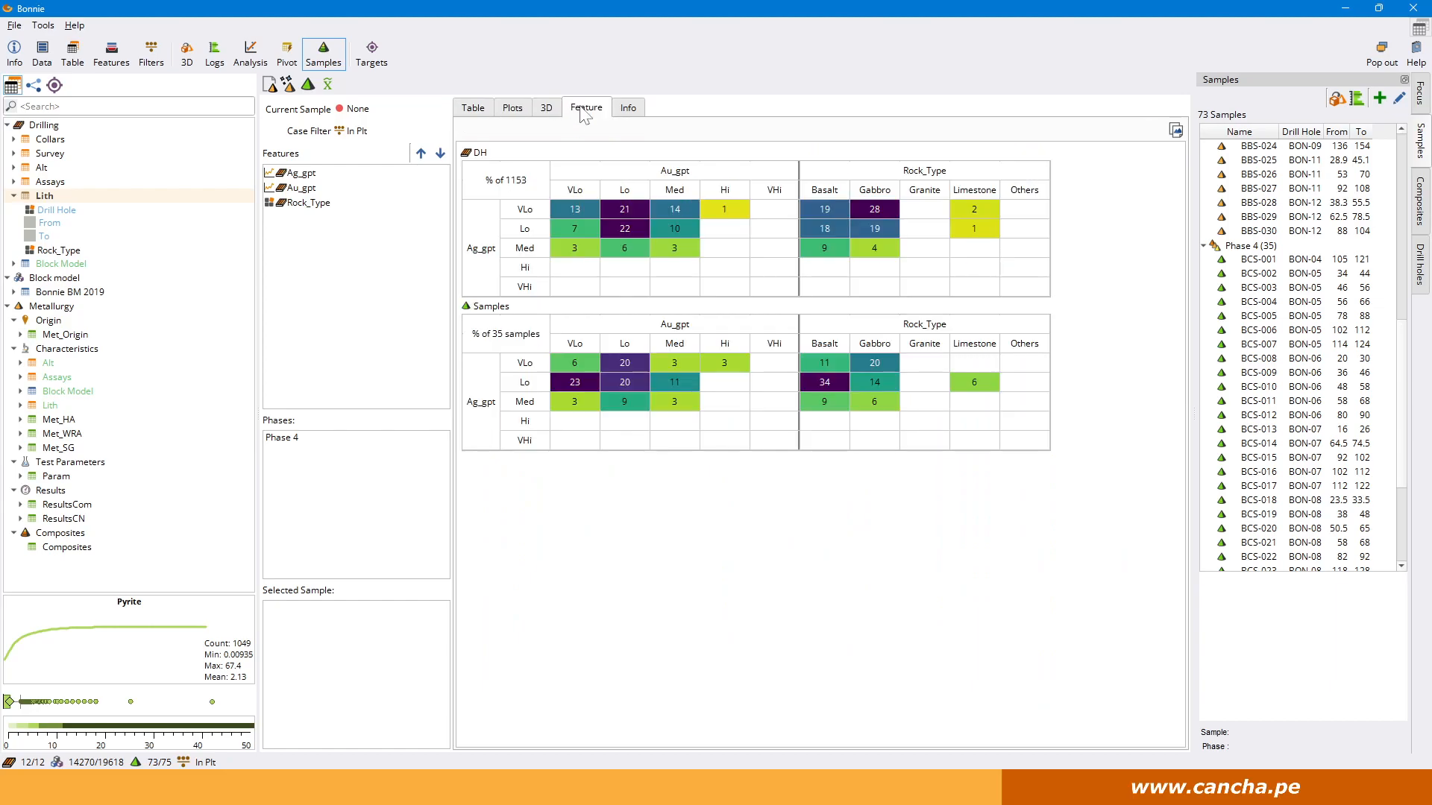
{"action": "left_click", "coordinate": [483, 110]}
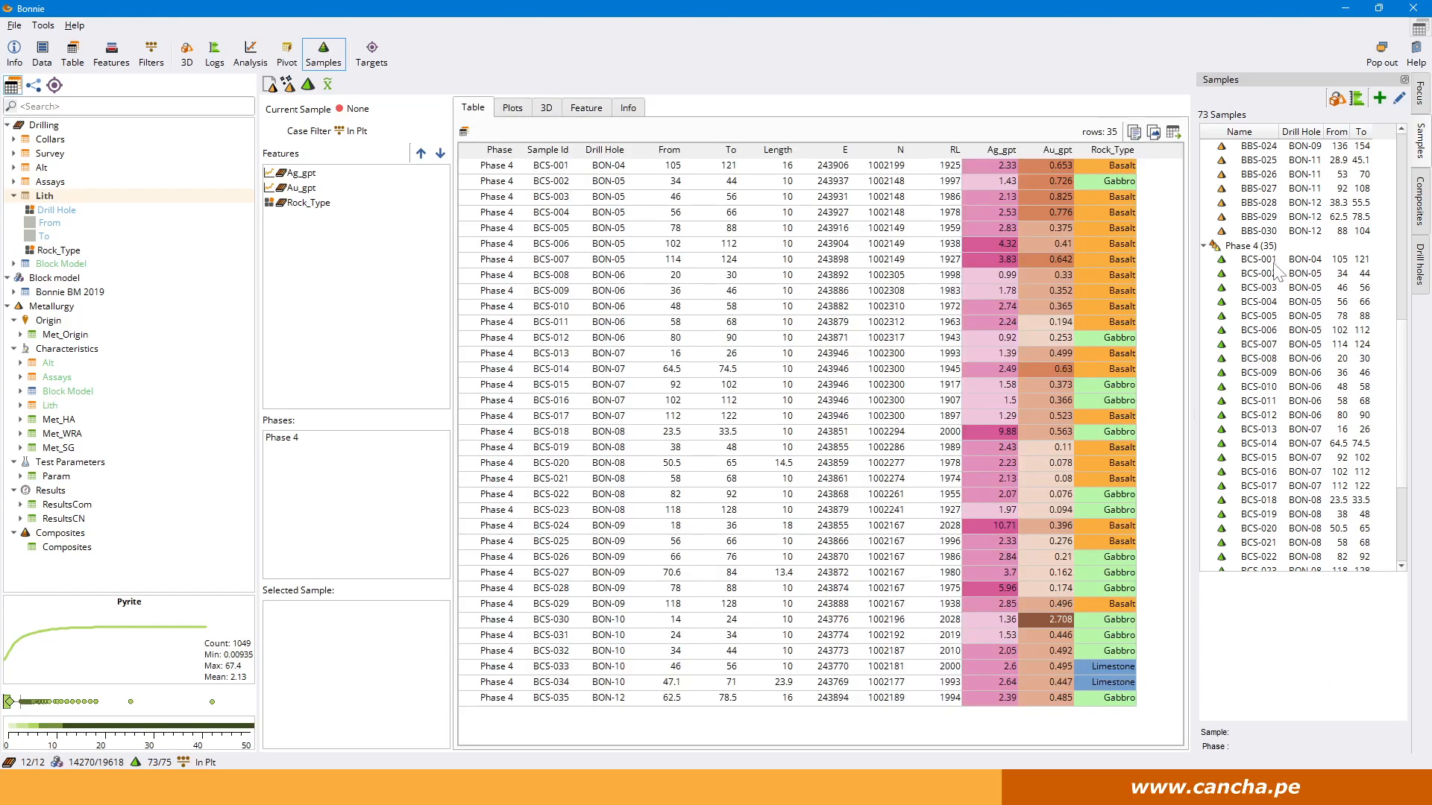
{"action": "scroll", "coordinate": [1293, 313], "scroll_direction": "down", "scroll_amount": 3}
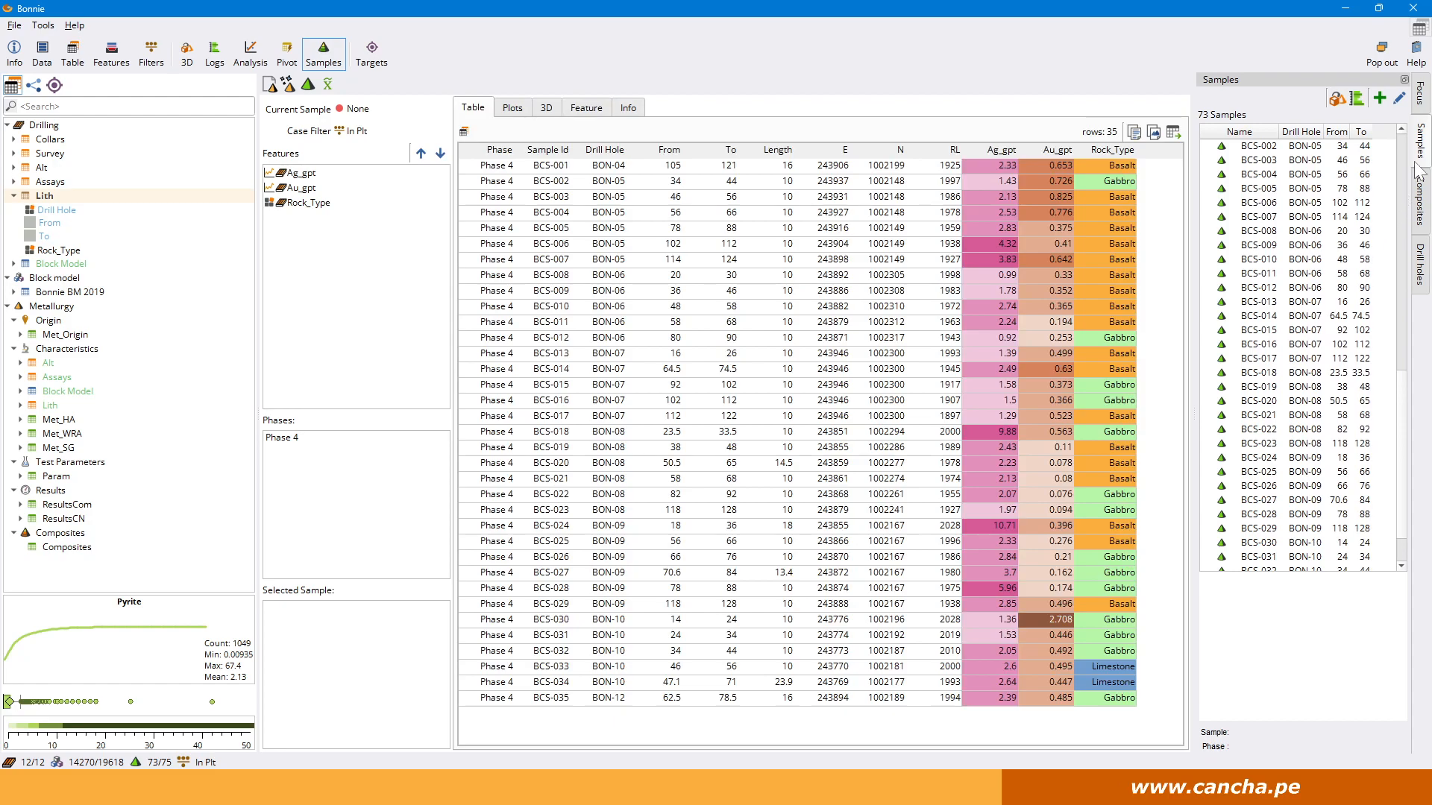
{"action": "scroll", "coordinate": [1244, 515], "scroll_direction": "up", "scroll_amount": 3}
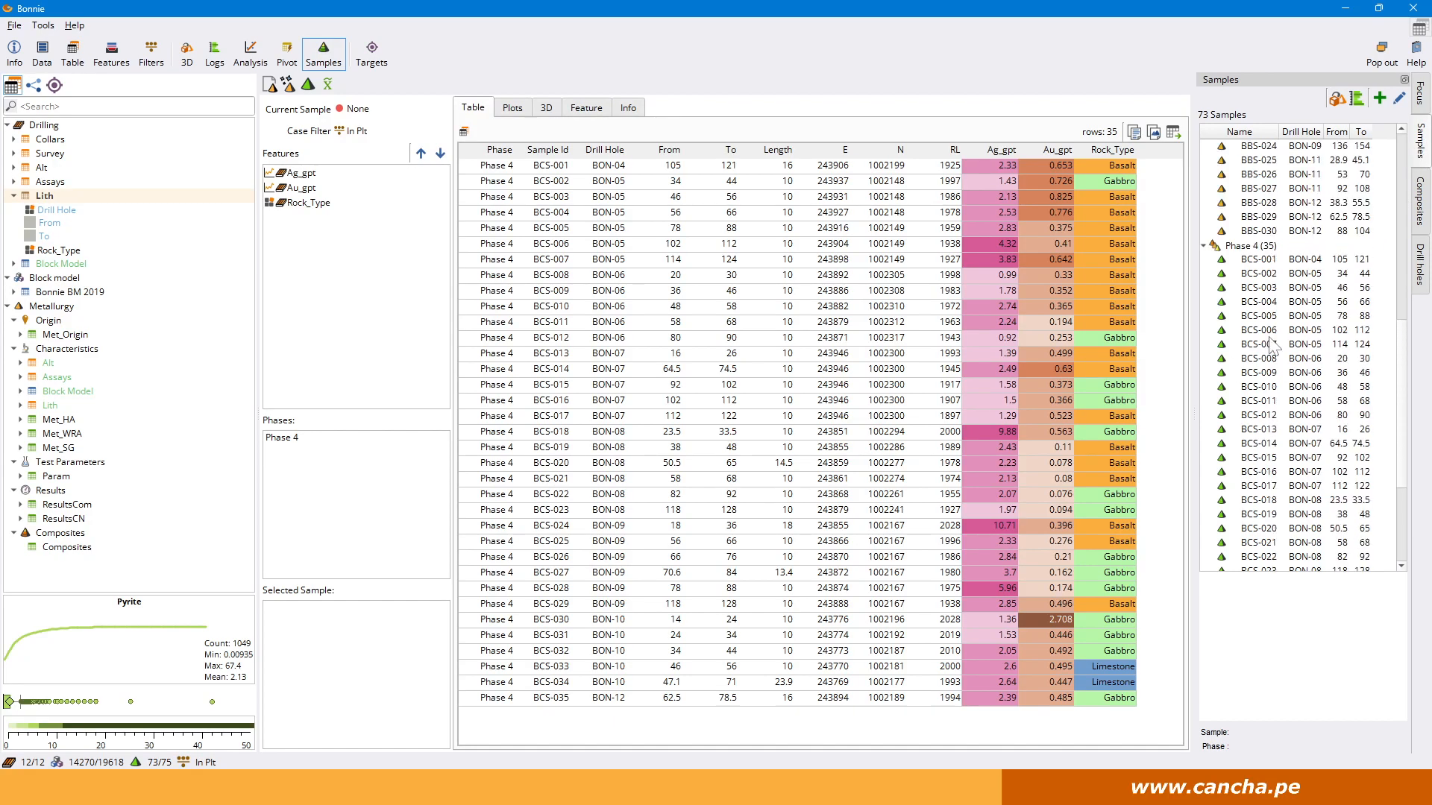
Show the pit in 3D, focus on Phase 2 and inspect the Met_Origin Phase feature with the samples.
{"action": "left_click", "coordinate": [186, 53]}
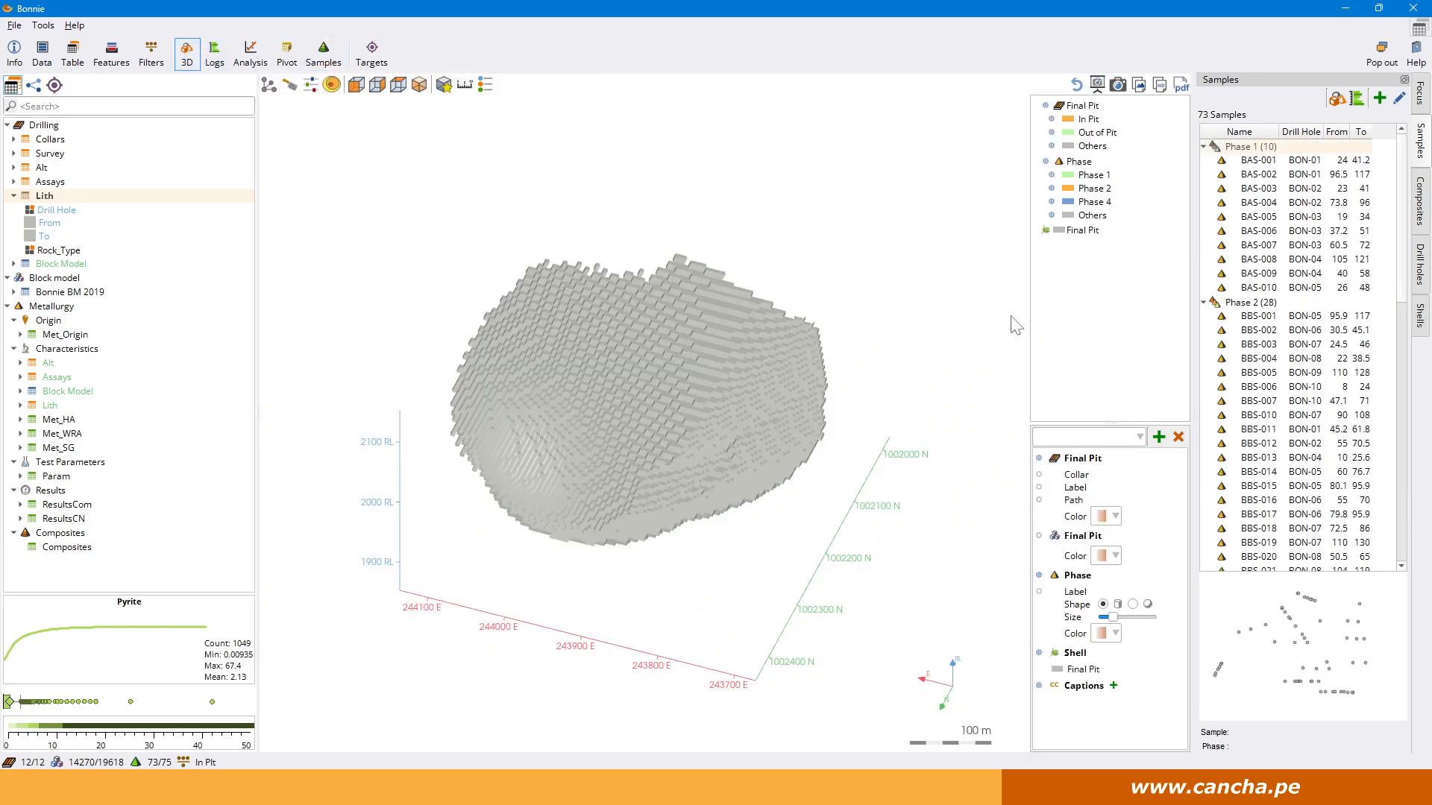
{"action": "left_click", "coordinate": [1258, 304]}
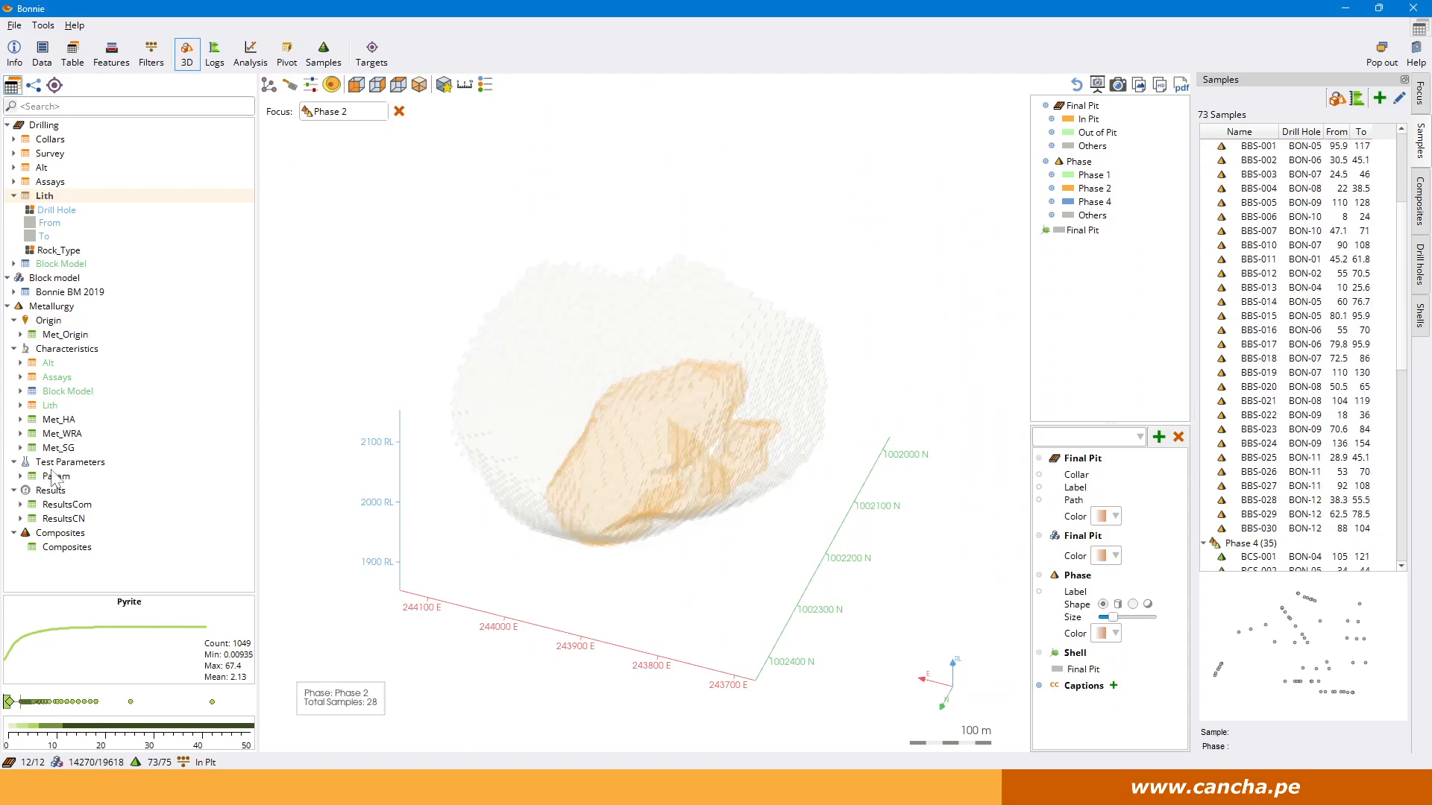
{"action": "left_click", "coordinate": [58, 335]}
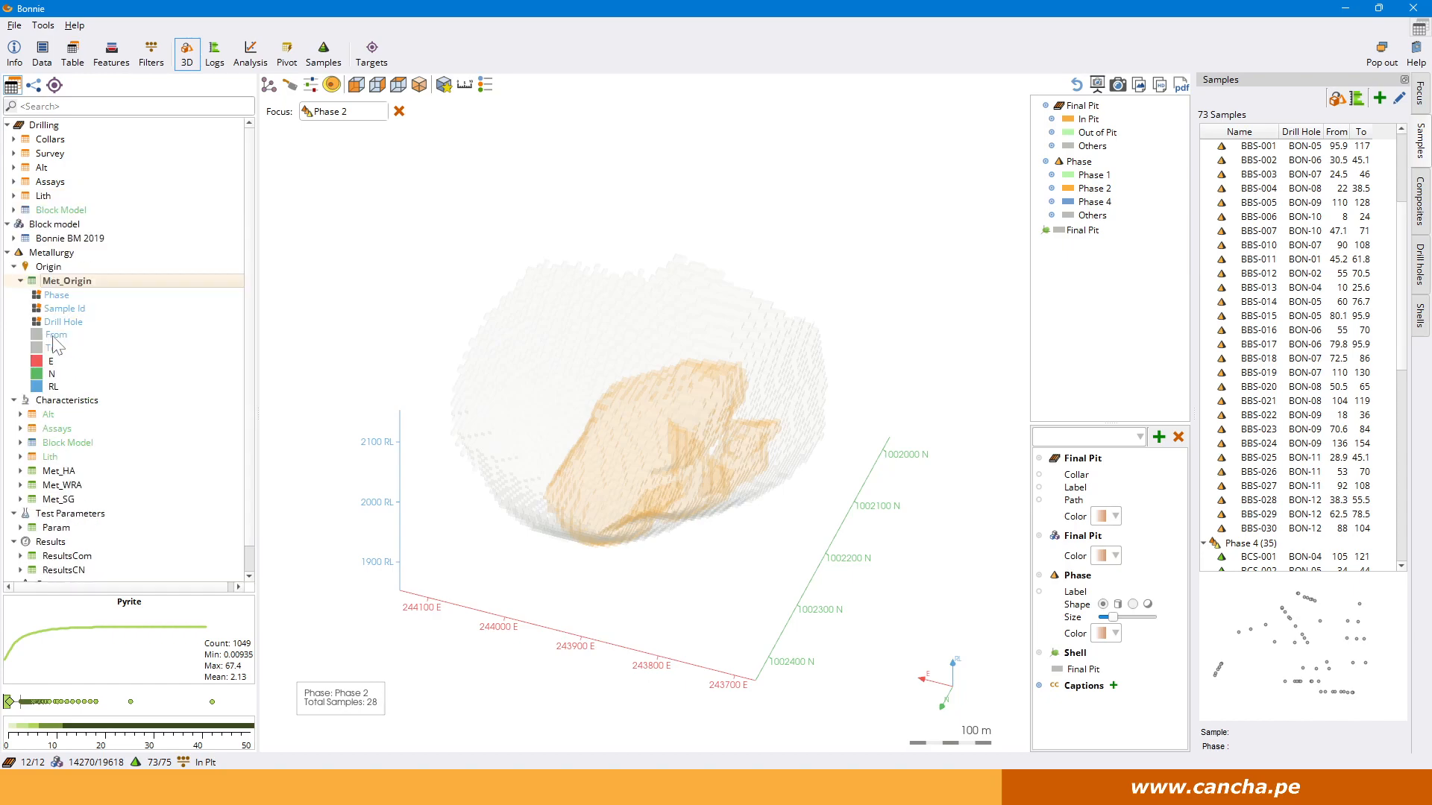
{"action": "left_click", "coordinate": [60, 297]}
{"action": "left_click_drag", "start_coordinate": [765, 473], "coordinate": [836, 468]}
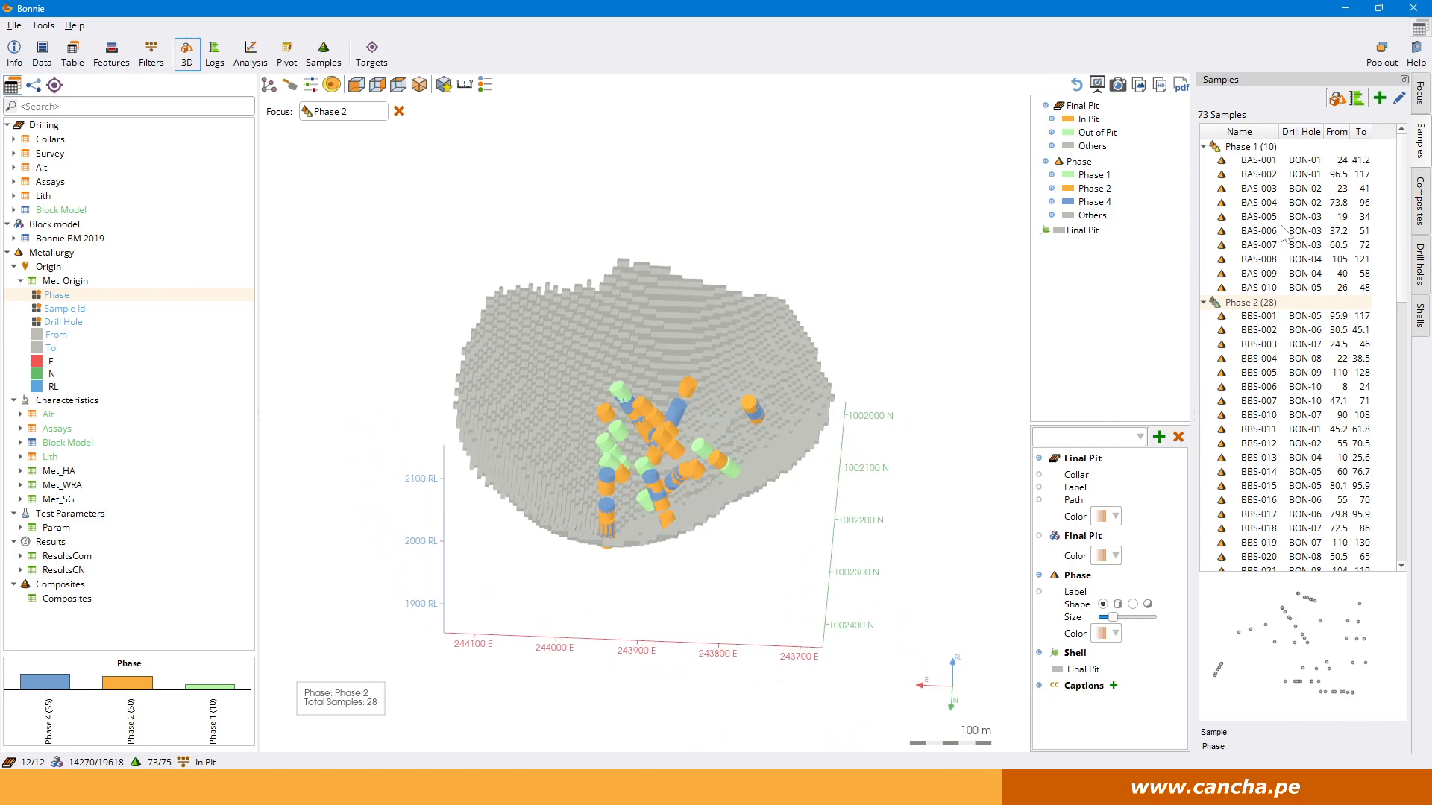
Focus the 3D view on the samples of Phase 1, Phase 2 and Phase 4 in turn to compare their locations.
{"action": "left_click", "coordinate": [1251, 148]}
{"action": "left_click_drag", "start_coordinate": [832, 444], "coordinate": [612, 488]}
{"action": "left_click", "coordinate": [1241, 302]}
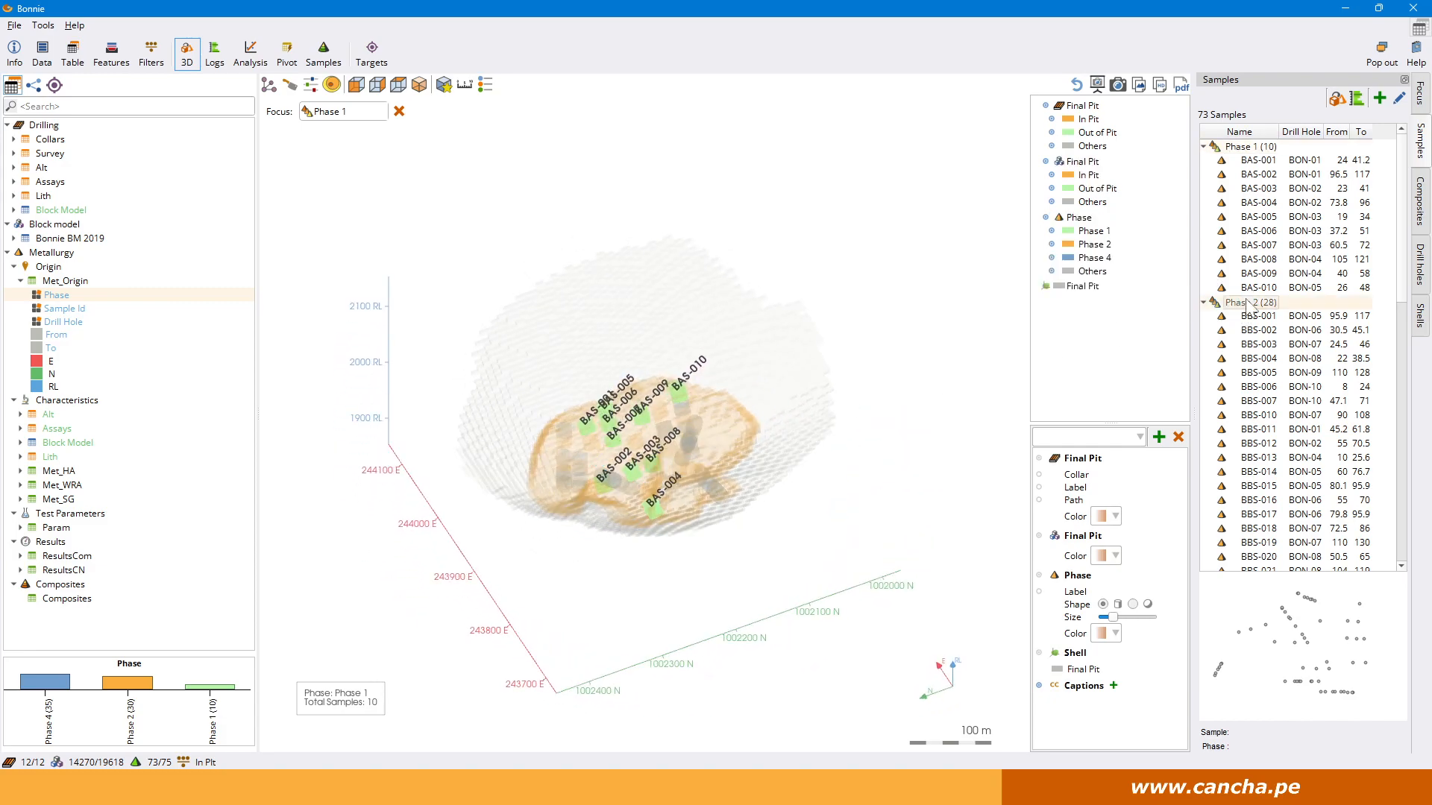
{"action": "scroll", "coordinate": [1244, 321], "scroll_direction": "down", "scroll_amount": 6}
{"action": "left_click", "coordinate": [1253, 462]}
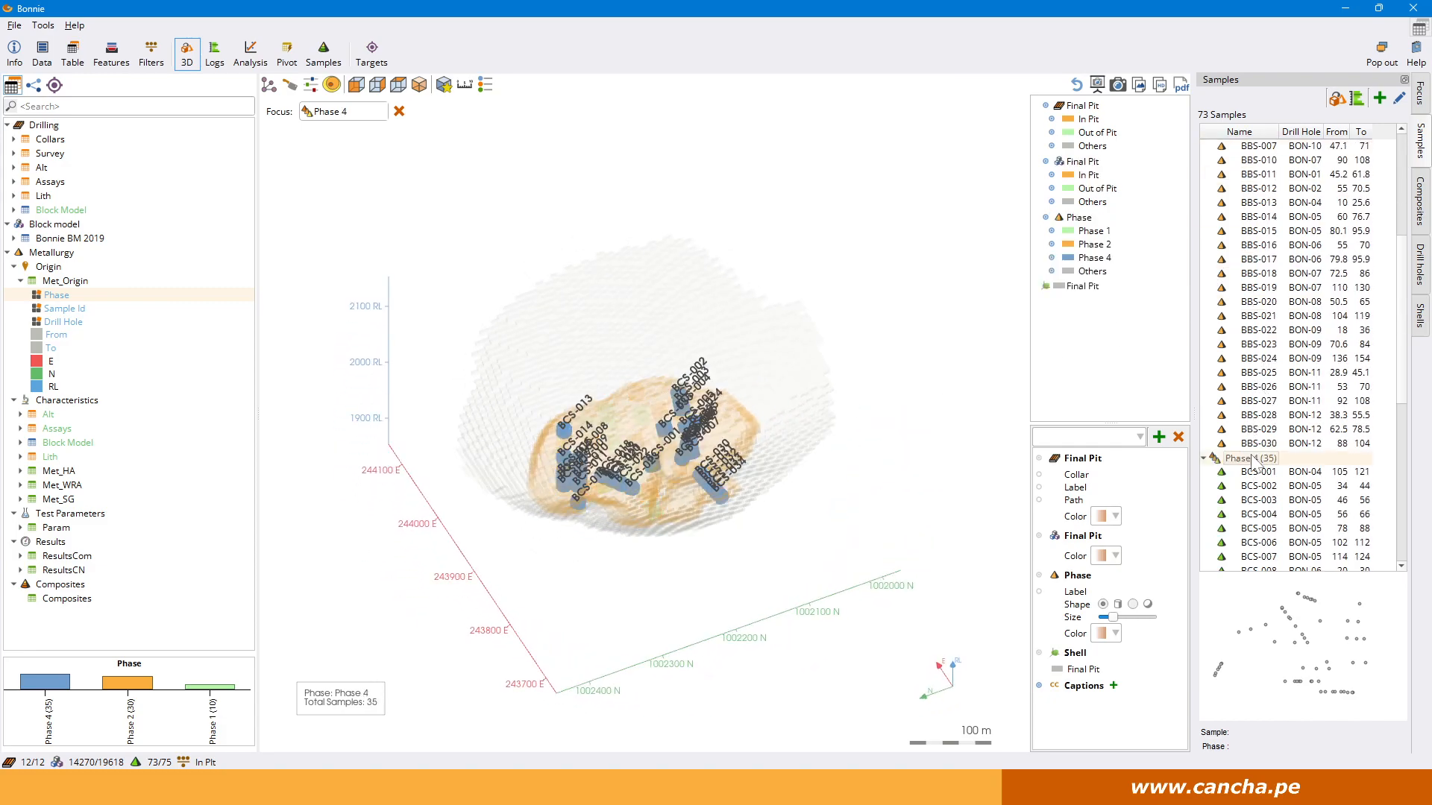
{"action": "left_click_drag", "start_coordinate": [838, 513], "coordinate": [960, 535]}
{"action": "left_click_drag", "start_coordinate": [937, 487], "coordinate": [897, 393]}
Show Phase 4 sample BCS-004 on its drill hole log and open the sample's options.
{"action": "left_click", "coordinate": [214, 54]}
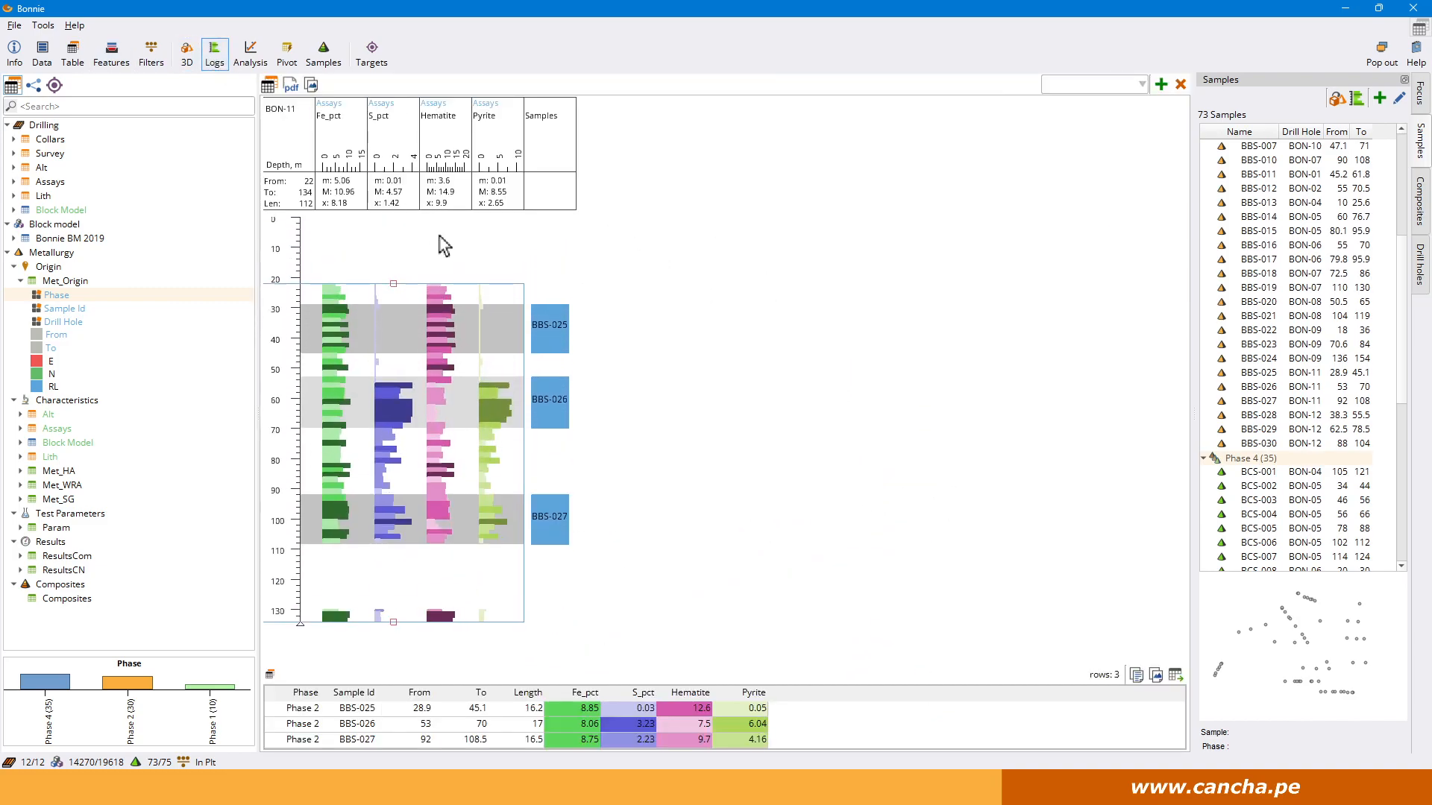
{"action": "left_click", "coordinate": [1268, 515]}
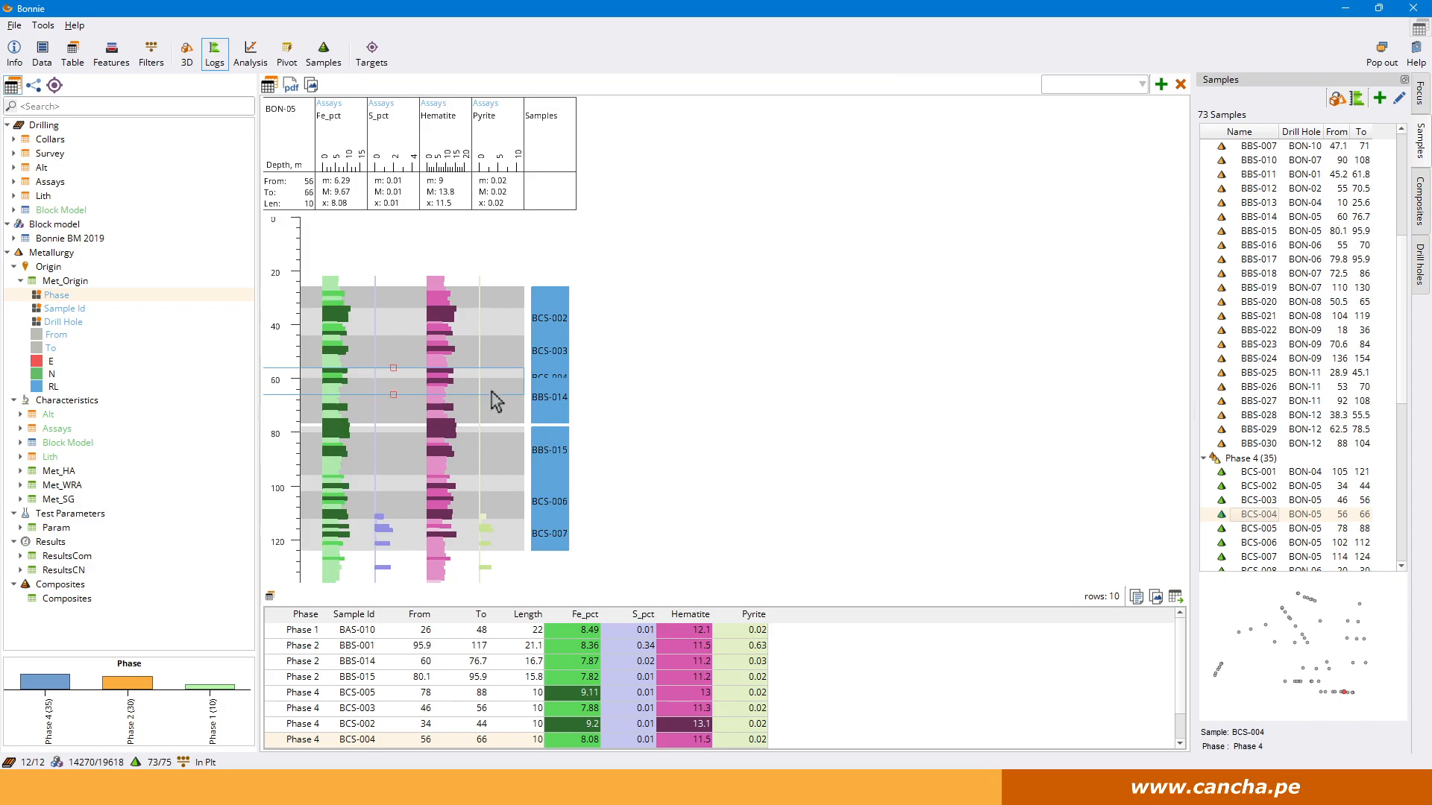
{"action": "right_click", "coordinate": [1265, 518]}
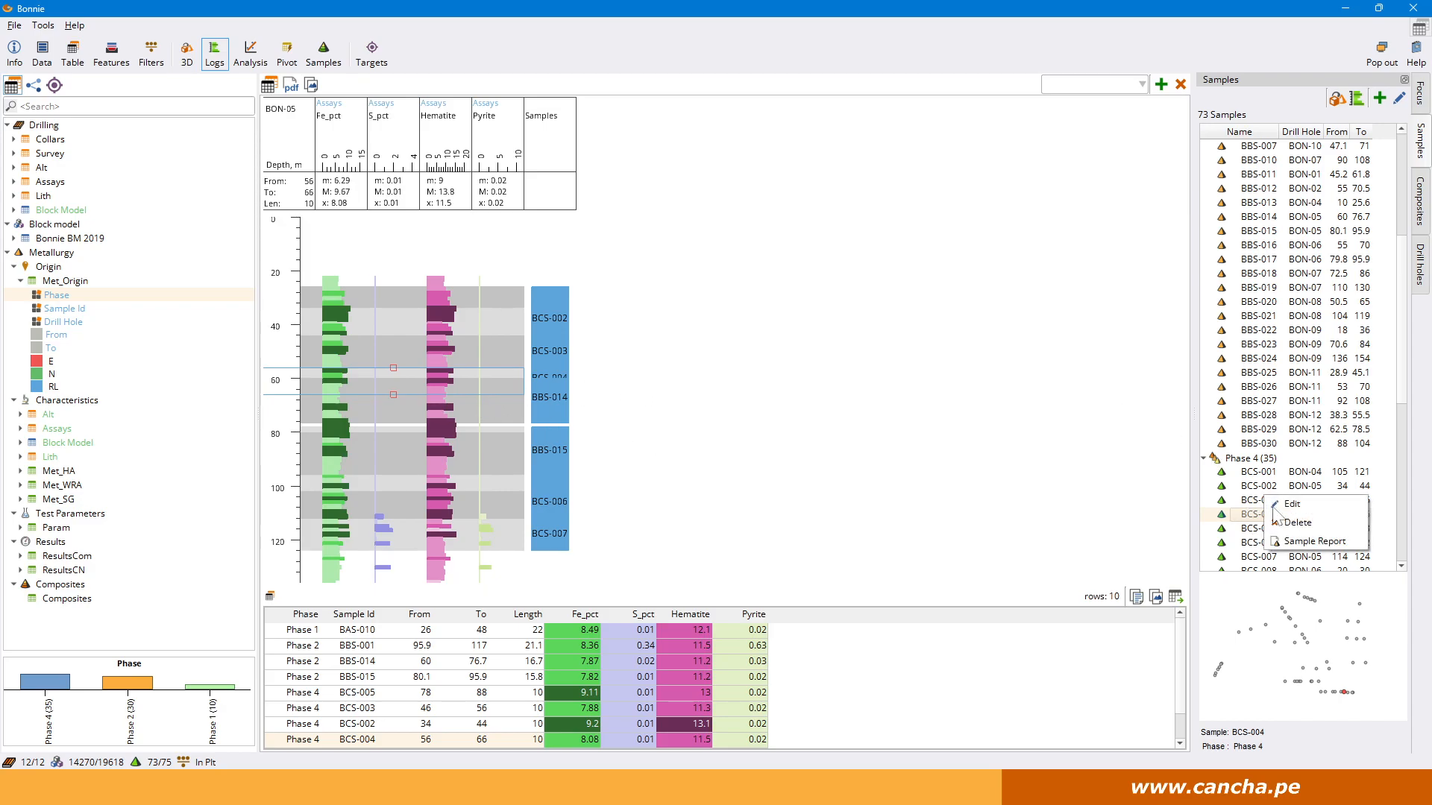
Delete the whole Phase 4 group from the samples.
{"action": "right_click", "coordinate": [1244, 460]}
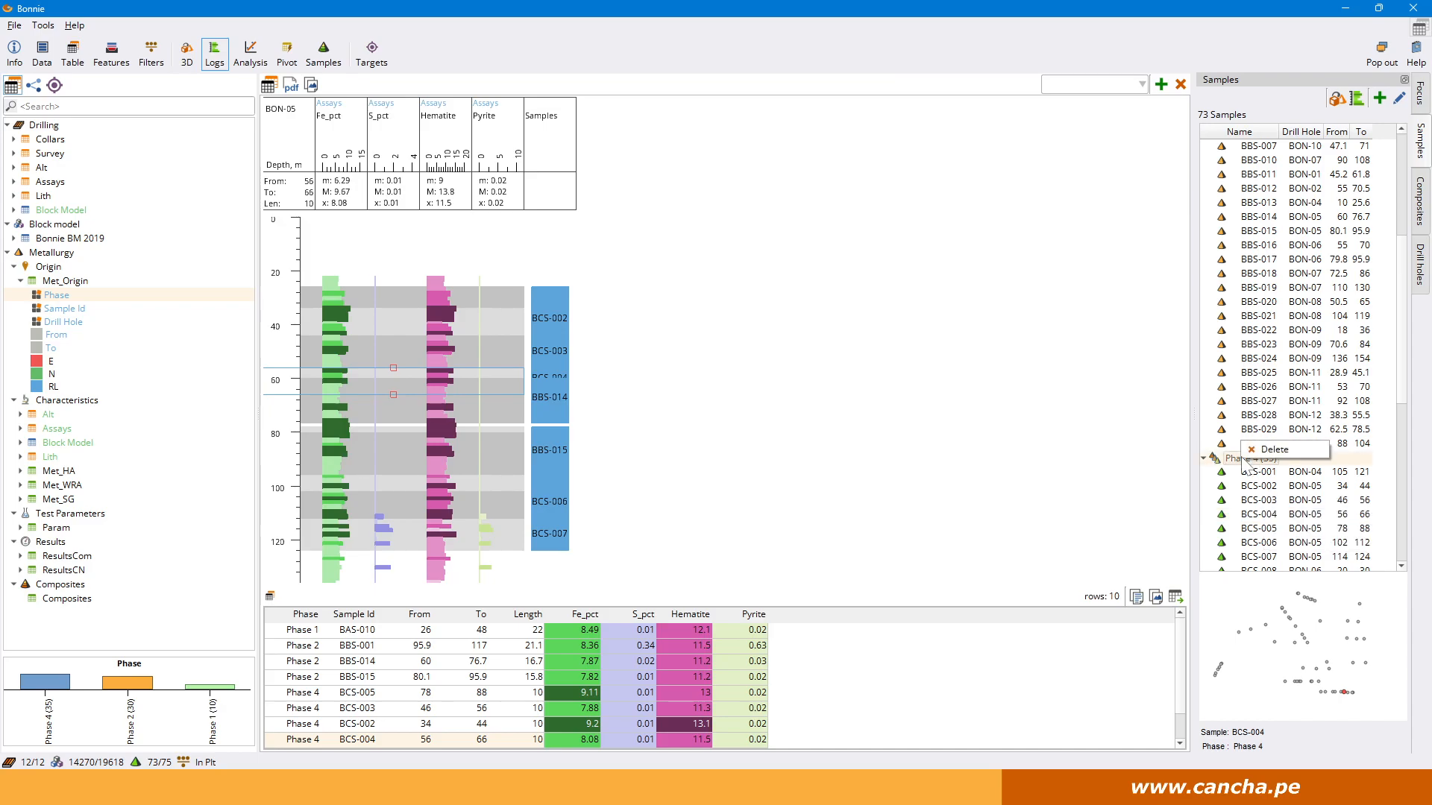
{"action": "left_click", "coordinate": [1272, 450]}
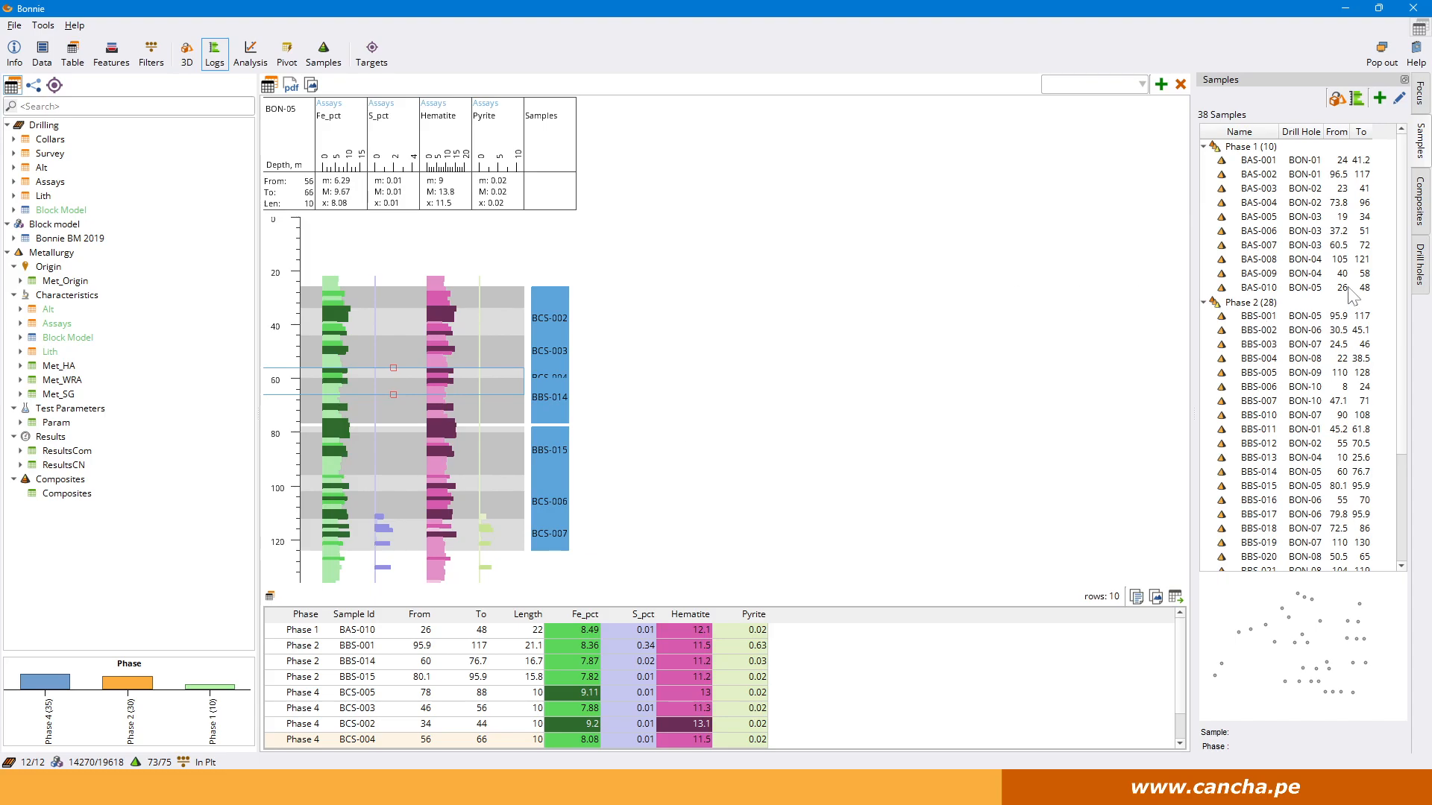
Examine the Phase 1 and Phase 2 composites and their member samples, checking them against the samples list.
{"action": "left_click", "coordinate": [1421, 209]}
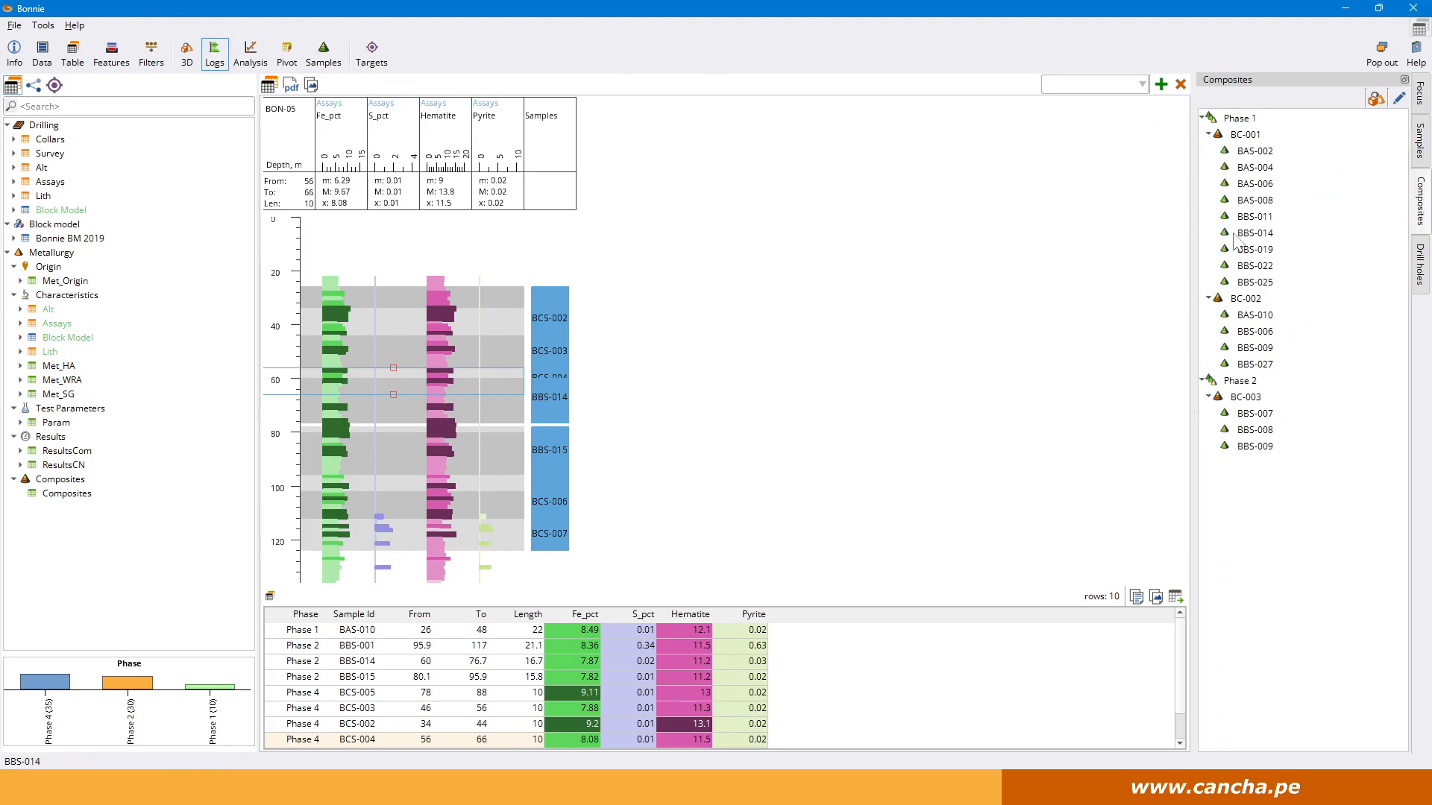
{"action": "left_click", "coordinate": [1421, 141]}
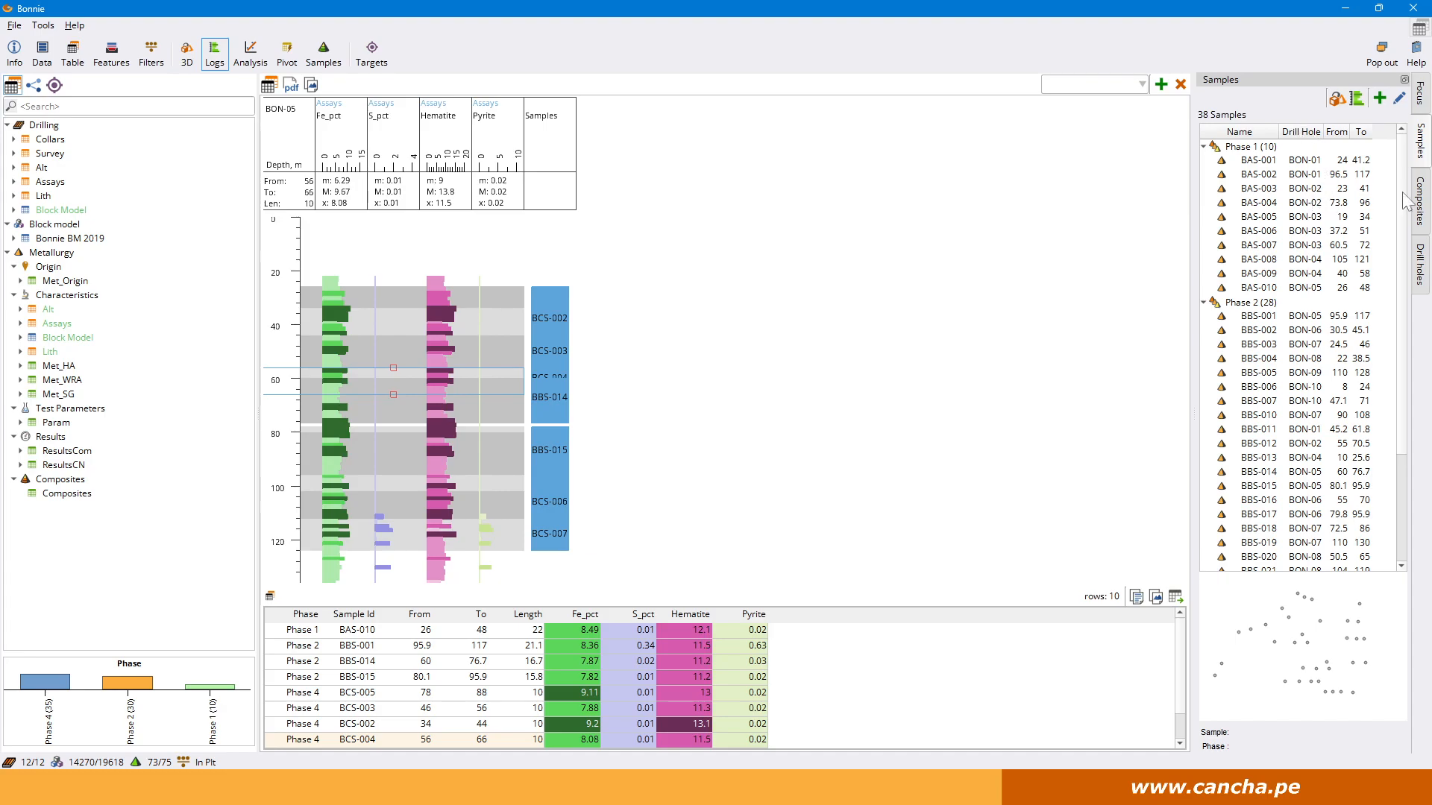
{"action": "left_click", "coordinate": [1420, 203]}
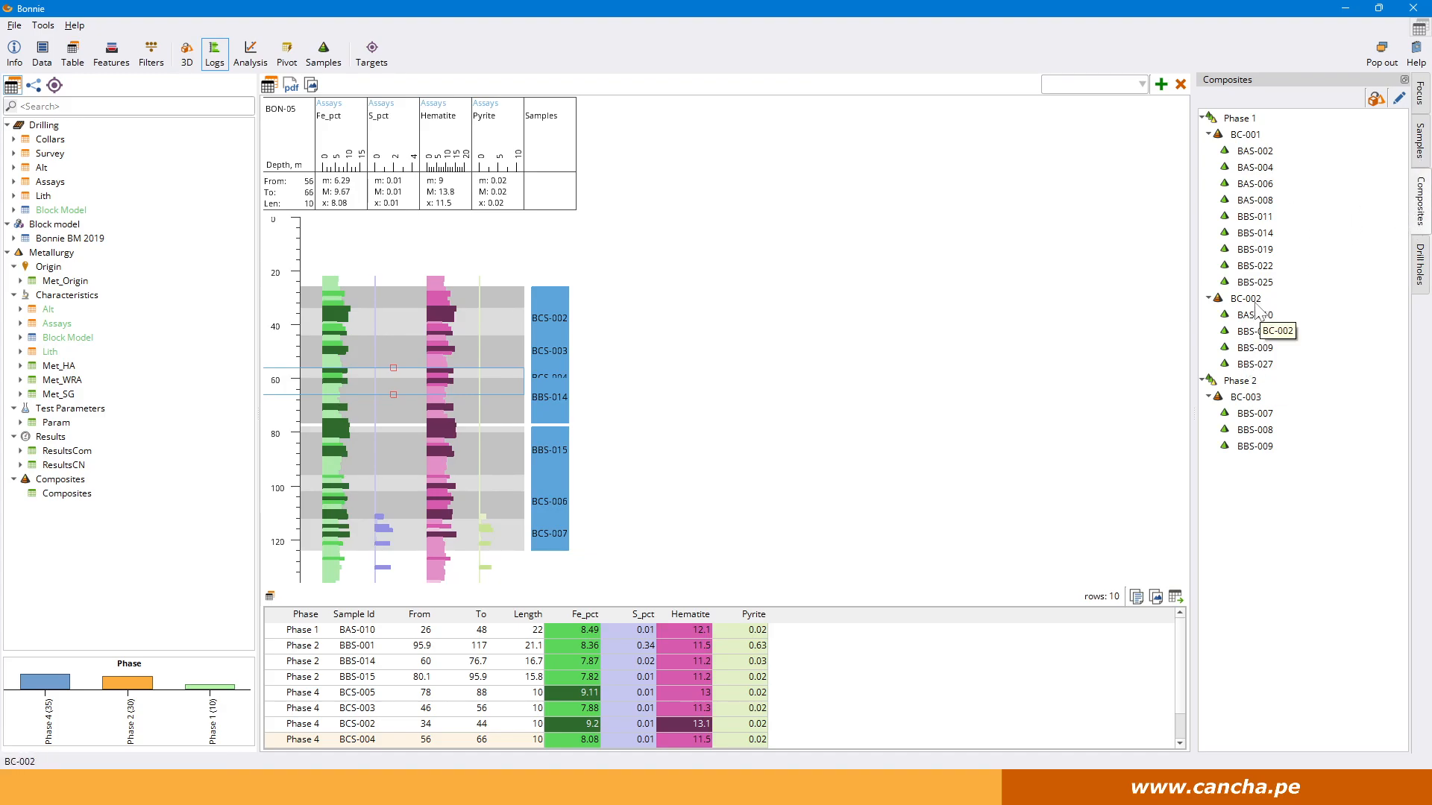
View the Phase 1 group and composites BC-001, BC-002 and BC-003 one by one in 3D to inspect their sample locations.
{"action": "left_click", "coordinate": [187, 52]}
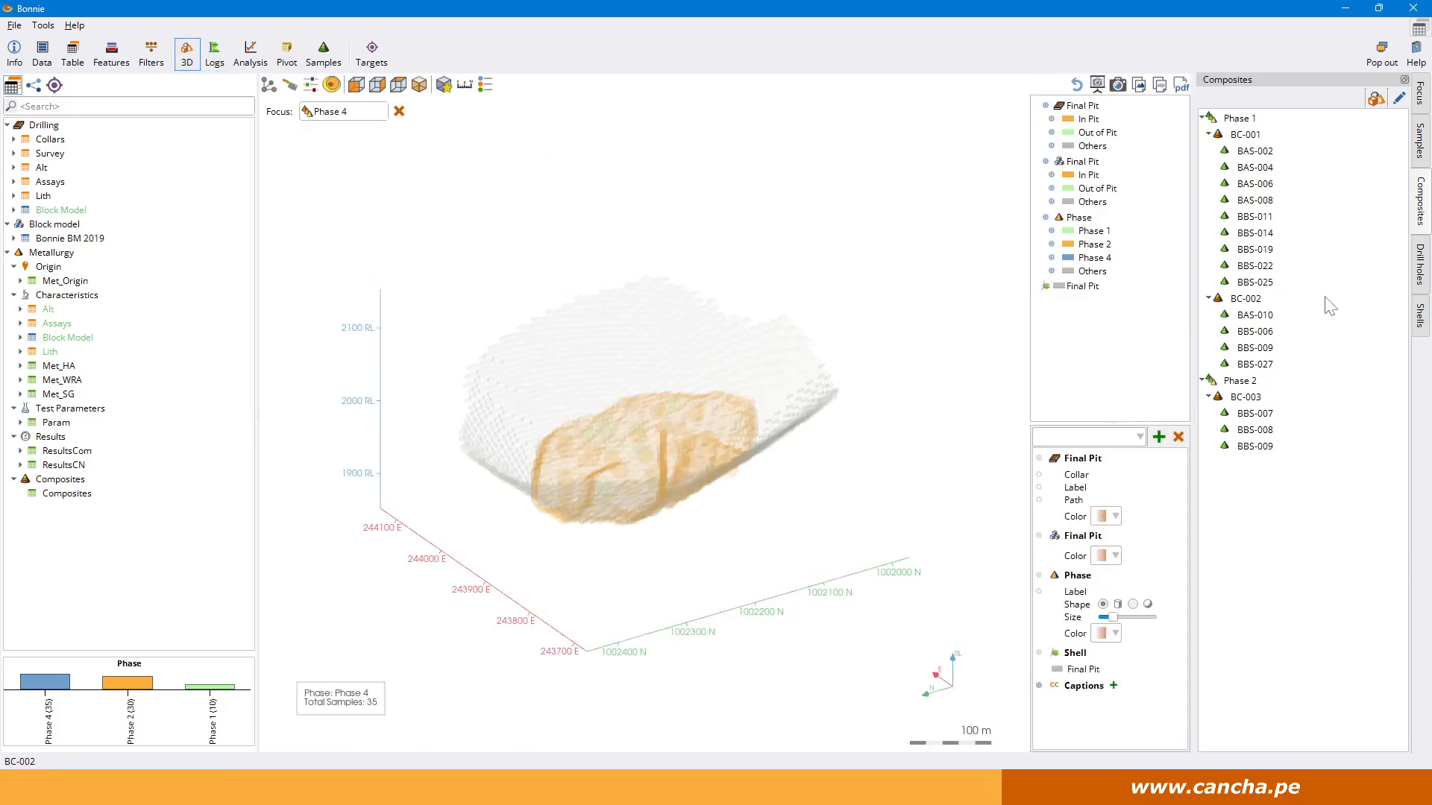
{"action": "left_click", "coordinate": [1238, 119]}
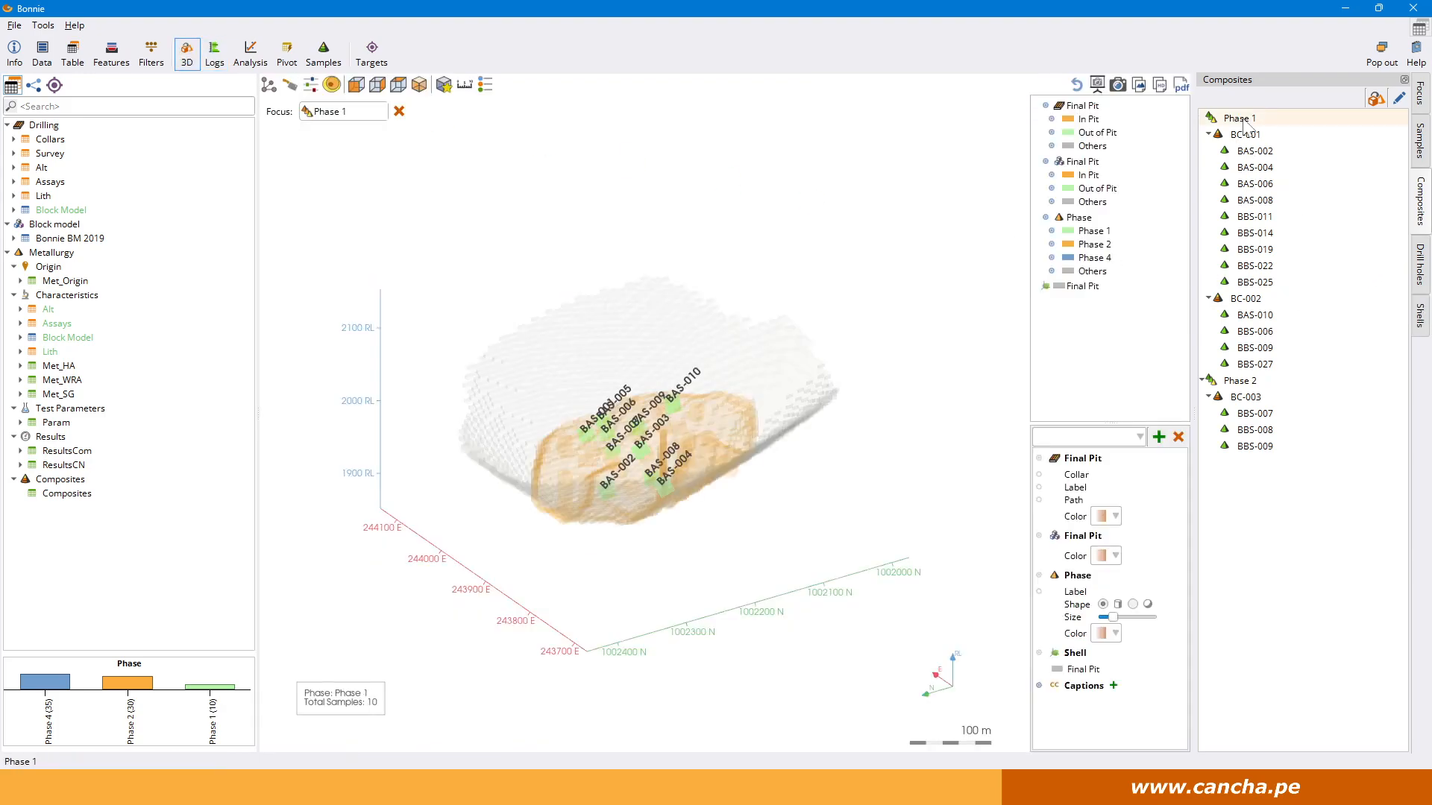
{"action": "left_click", "coordinate": [1244, 135]}
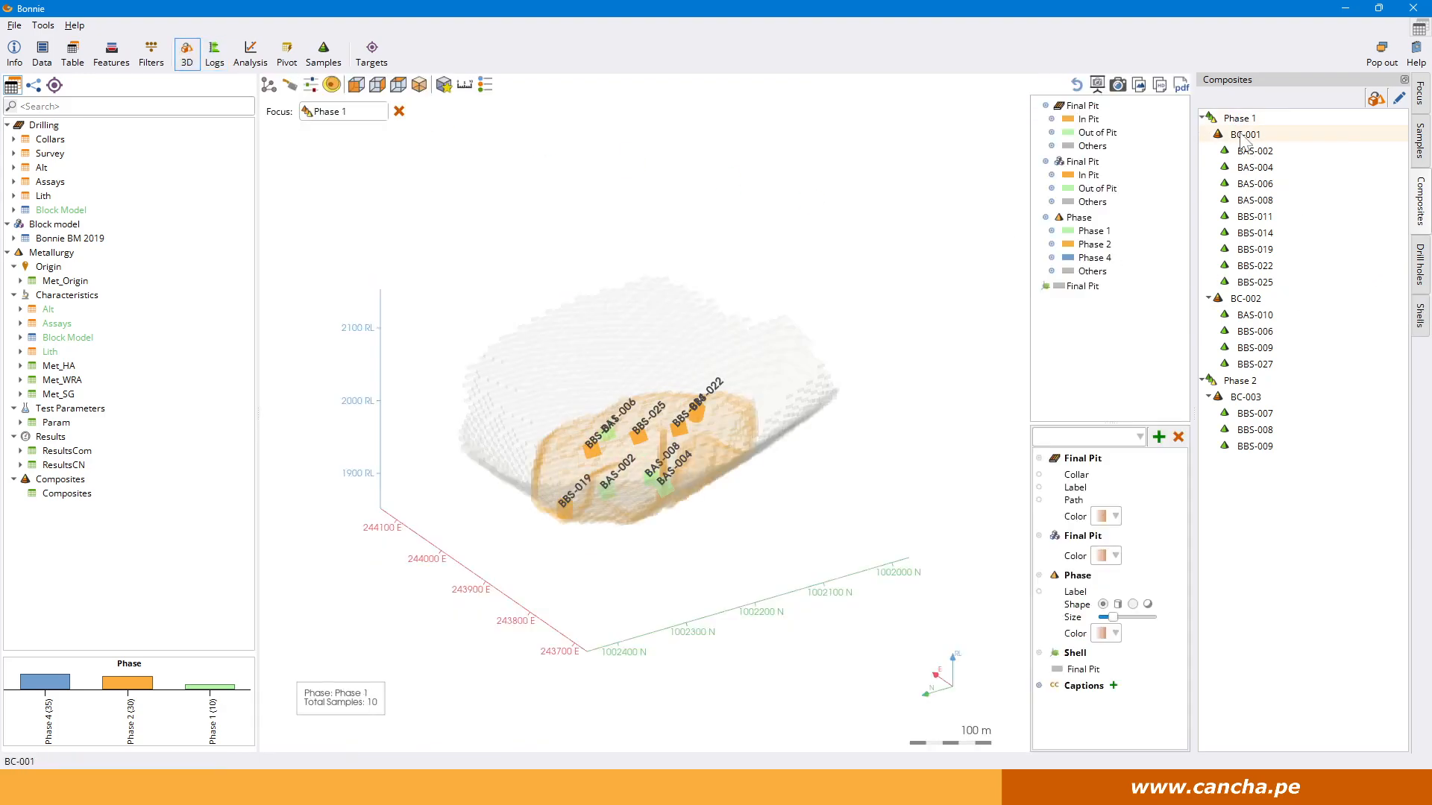
{"action": "left_click", "coordinate": [1244, 298]}
{"action": "left_click_drag", "start_coordinate": [731, 454], "coordinate": [817, 497]}
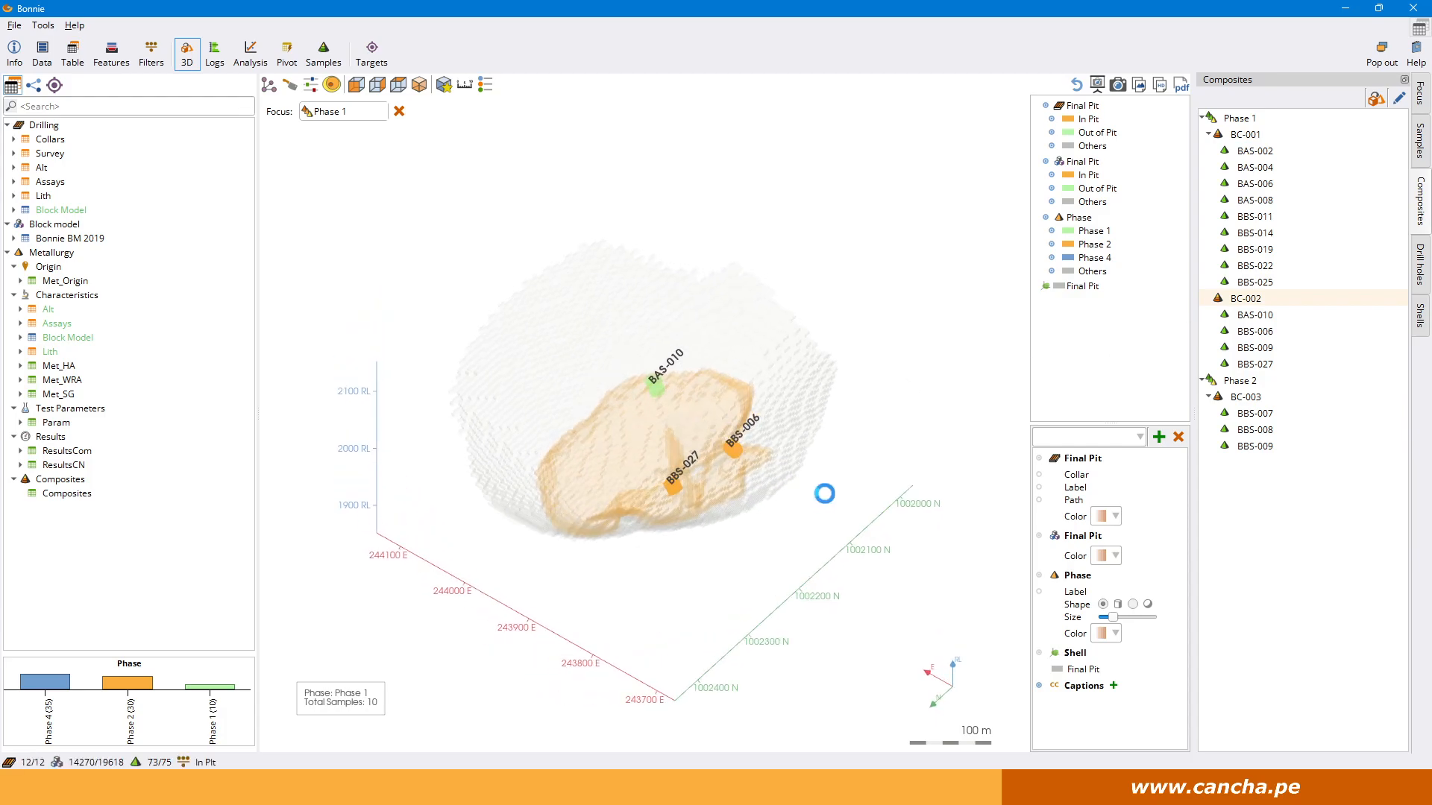
{"action": "left_click", "coordinate": [1243, 401]}
{"action": "left_click_drag", "start_coordinate": [693, 388], "coordinate": [713, 437]}
{"action": "left_click_drag", "start_coordinate": [719, 614], "coordinate": [774, 525]}
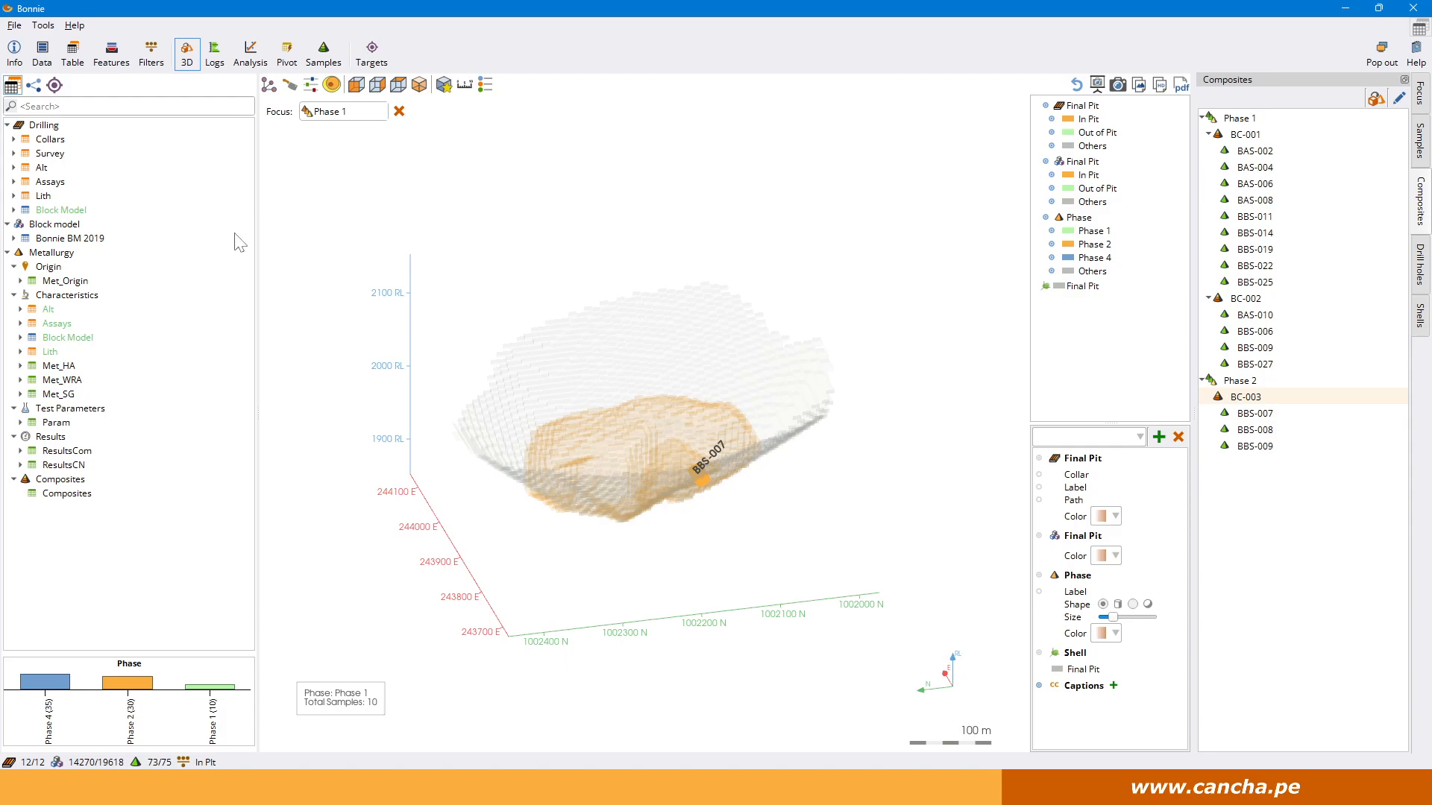
Create a new target with RecAu from the ResultsCN table as the target feature and run its analysis.
{"action": "left_click", "coordinate": [371, 53]}
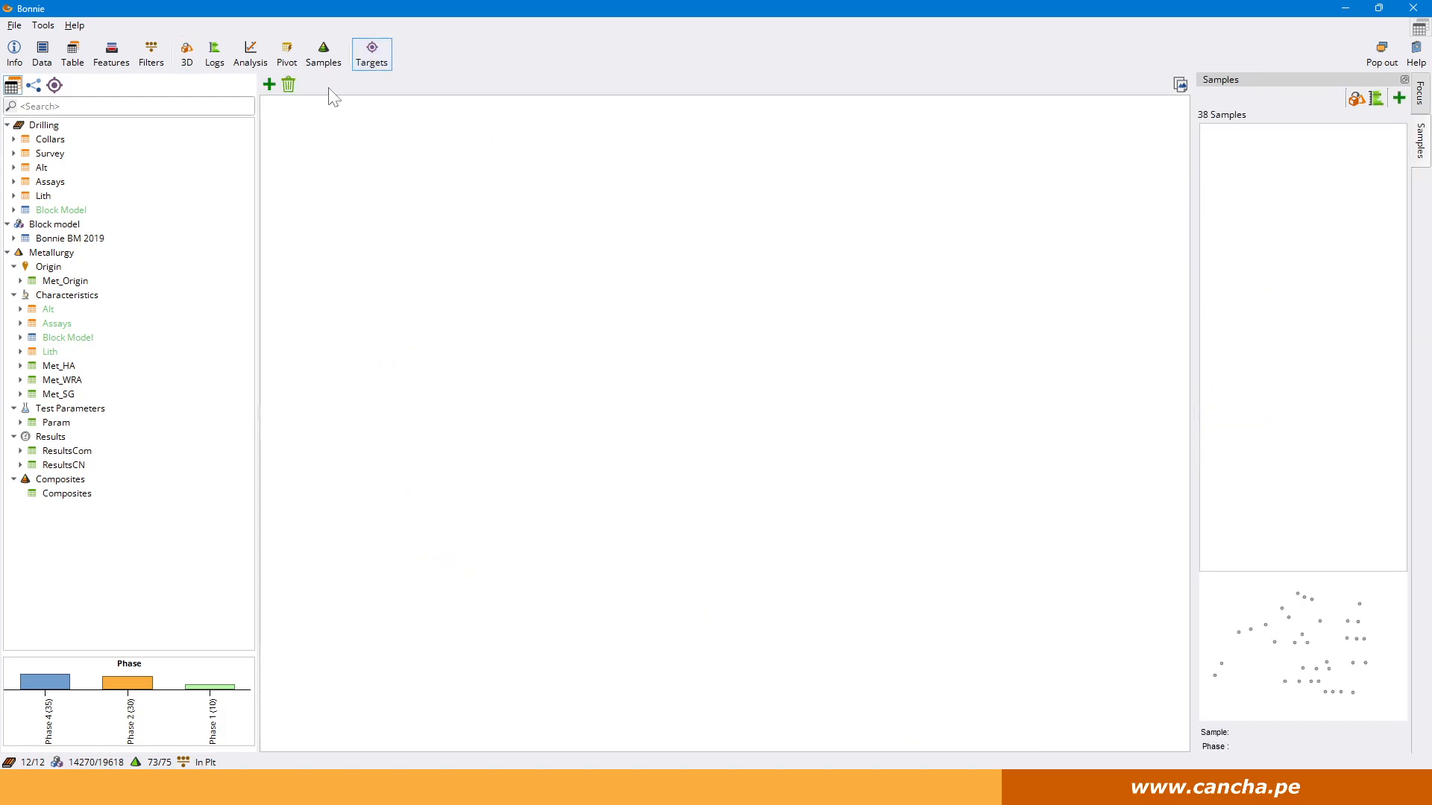
{"action": "left_click", "coordinate": [54, 85]}
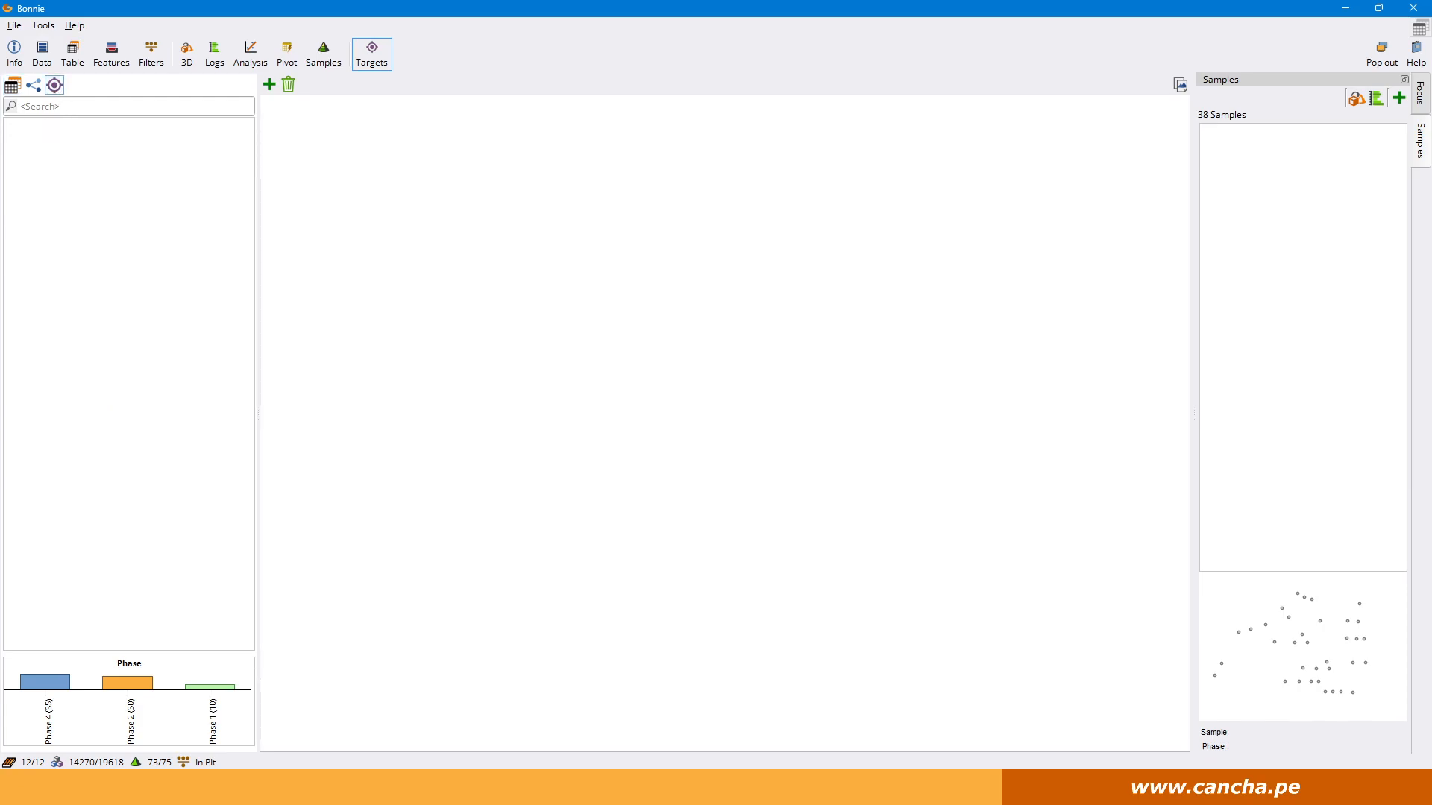
{"action": "left_click", "coordinate": [11, 85]}
{"action": "left_click", "coordinate": [269, 85]}
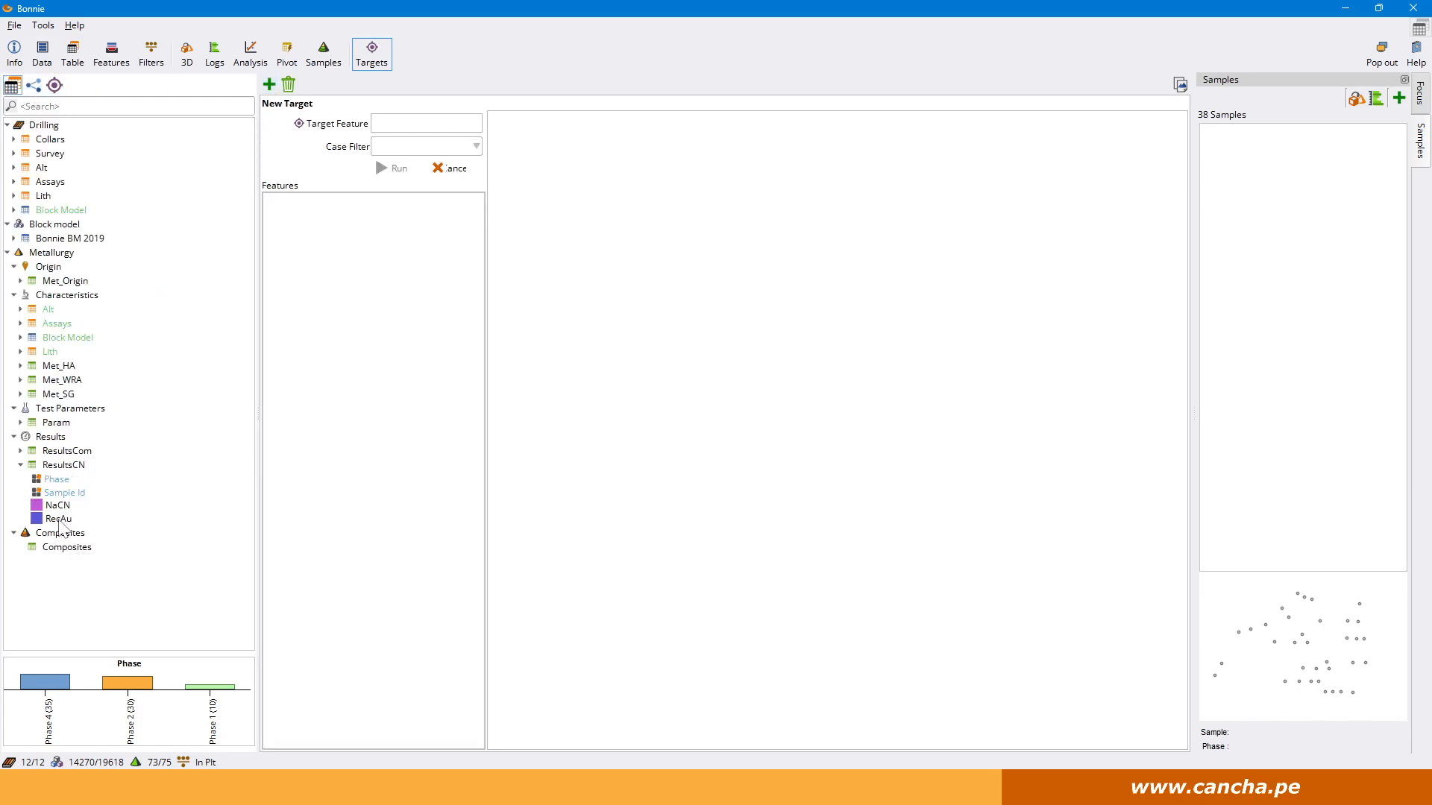
{"action": "left_click_drag", "start_coordinate": [59, 520], "coordinate": [403, 125]}
{"action": "left_click", "coordinate": [384, 165]}
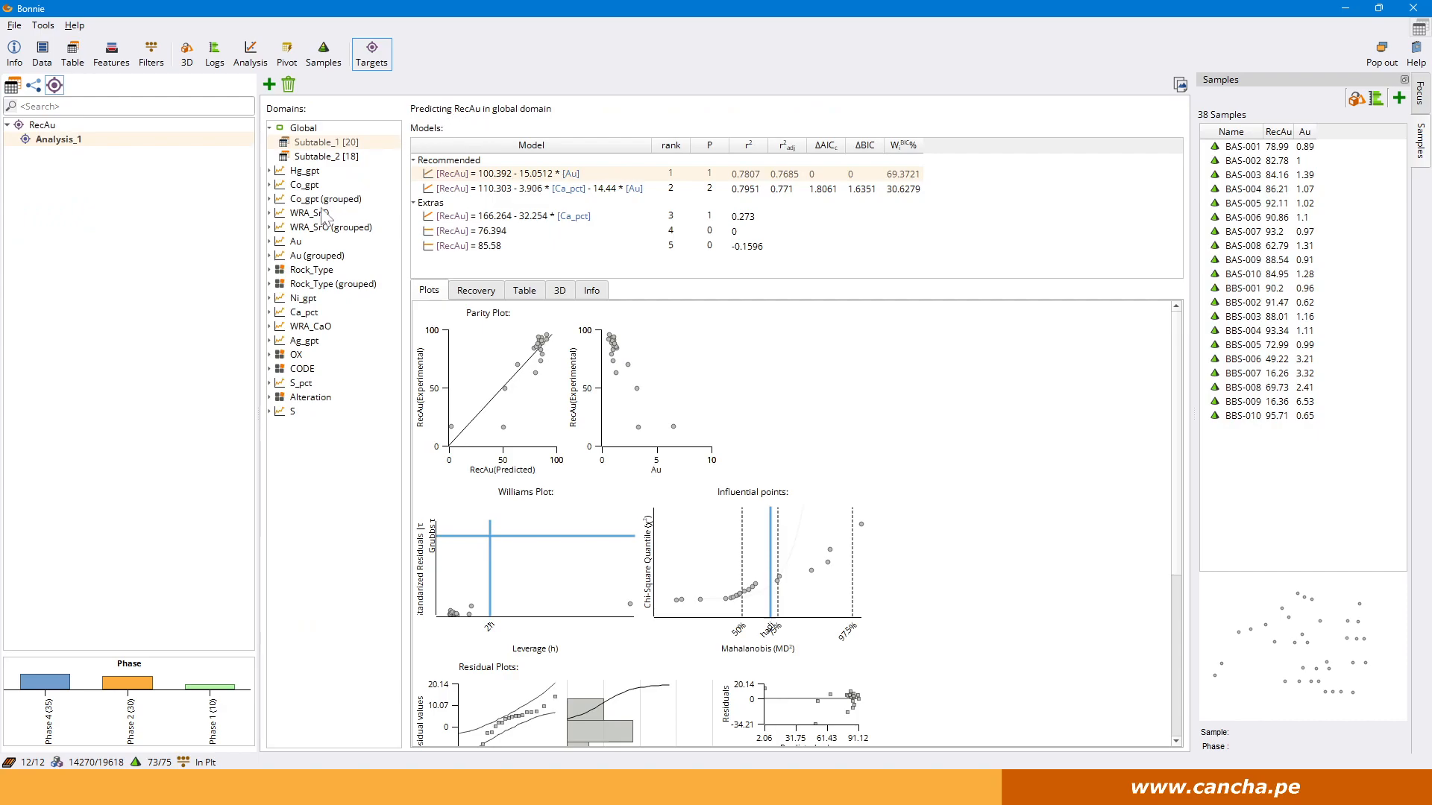
Review the RecAu analysis by Rock_Type and the prediction models for the Basalt domain.
{"action": "left_click", "coordinate": [310, 272]}
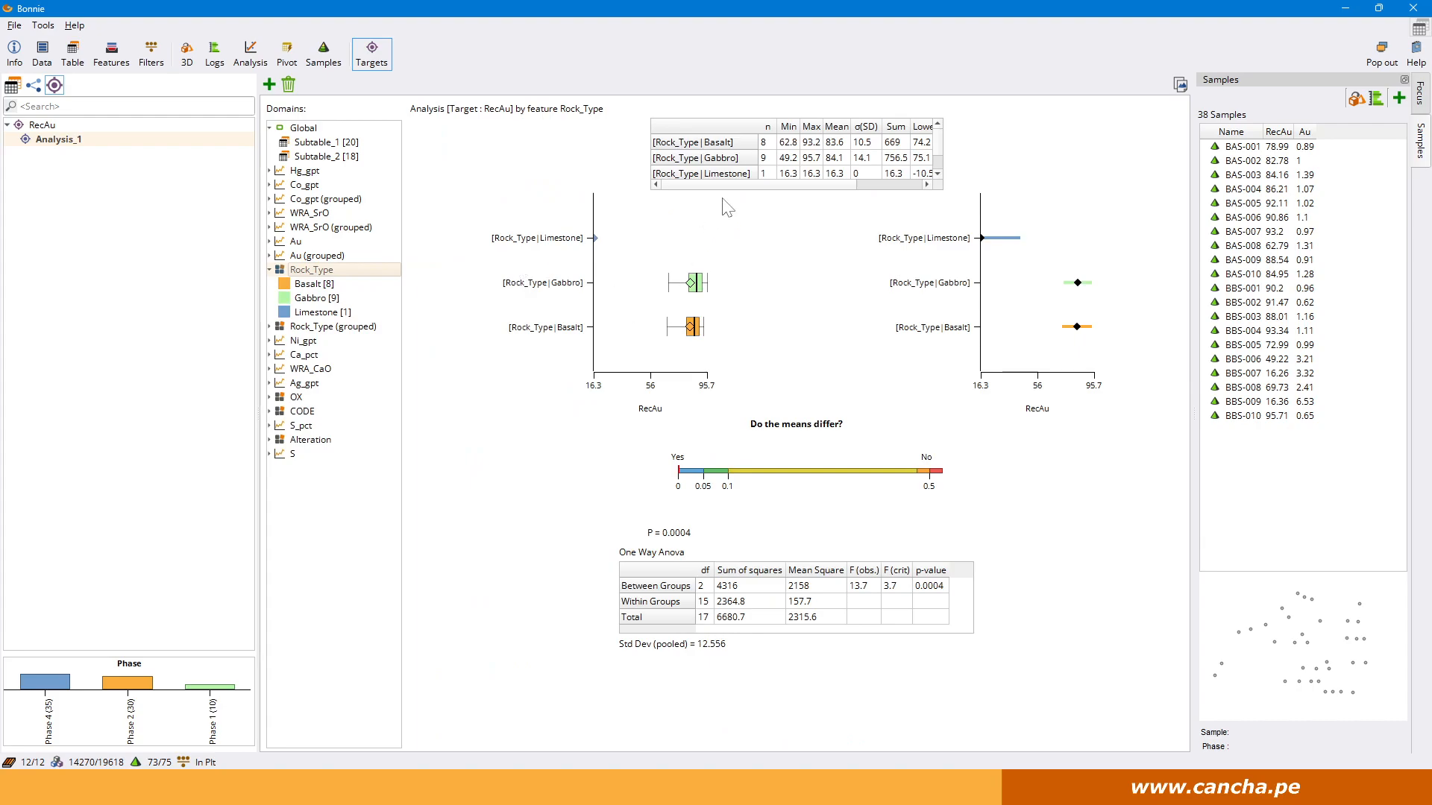
{"action": "left_click", "coordinate": [314, 285]}
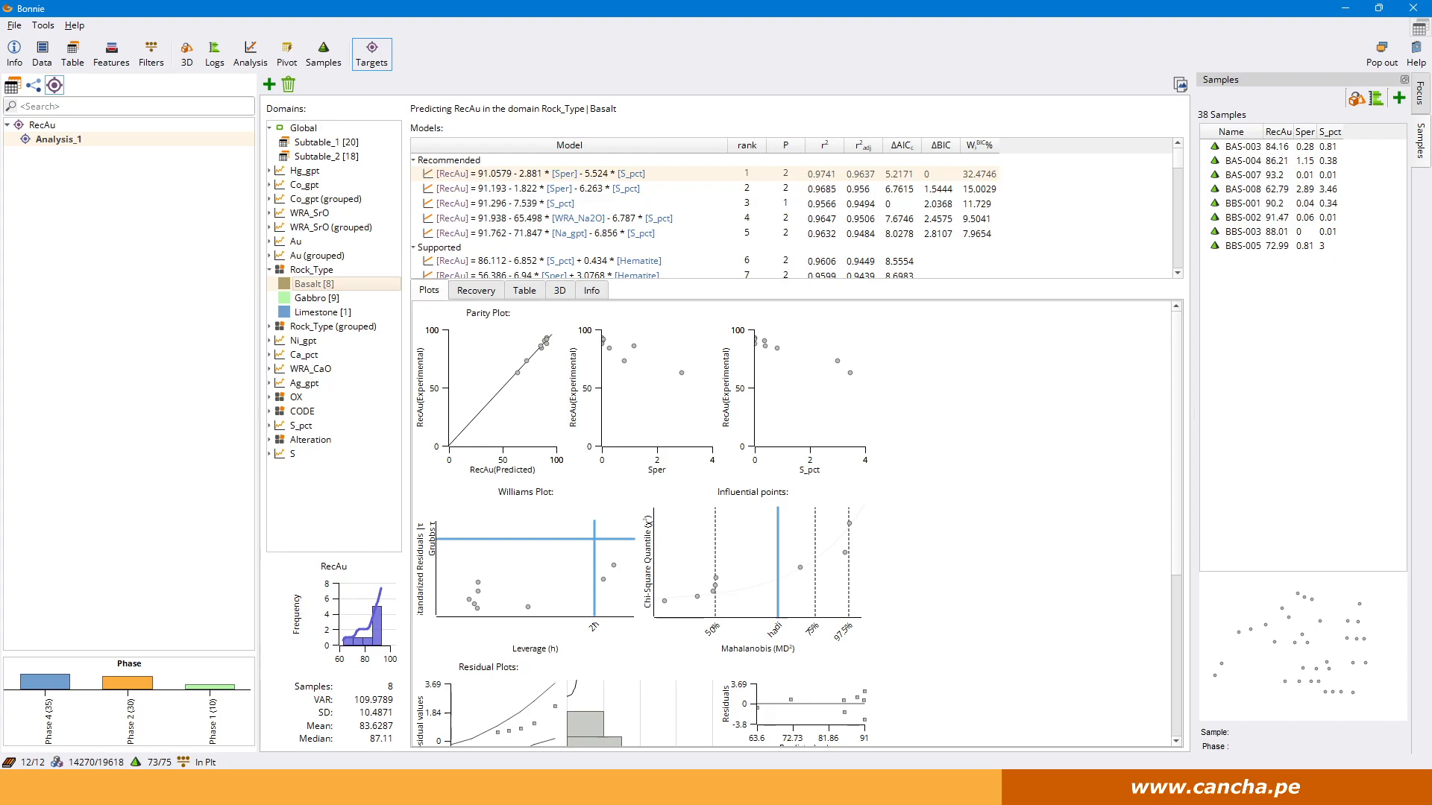
Open the project's case filters.
{"action": "left_click", "coordinate": [150, 54]}
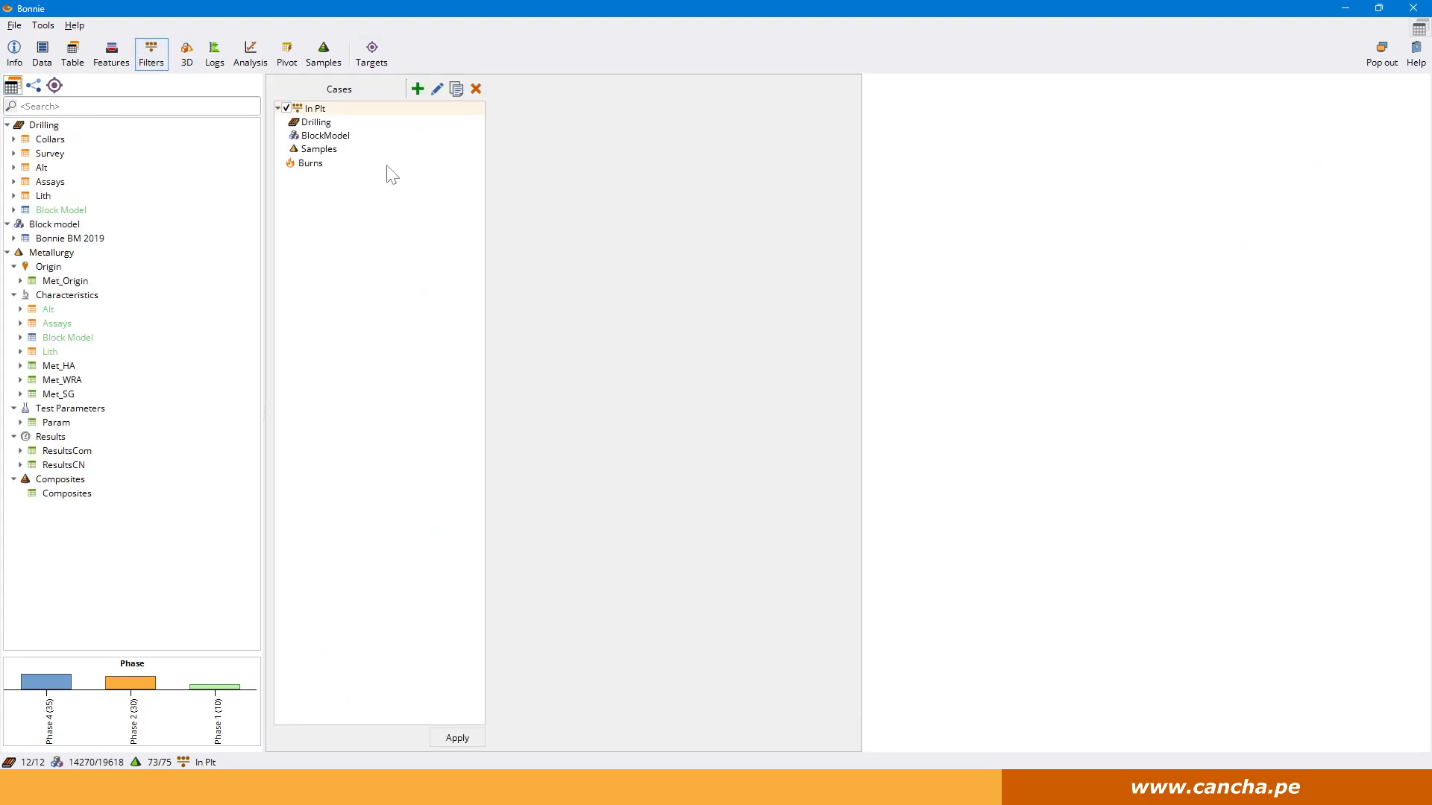